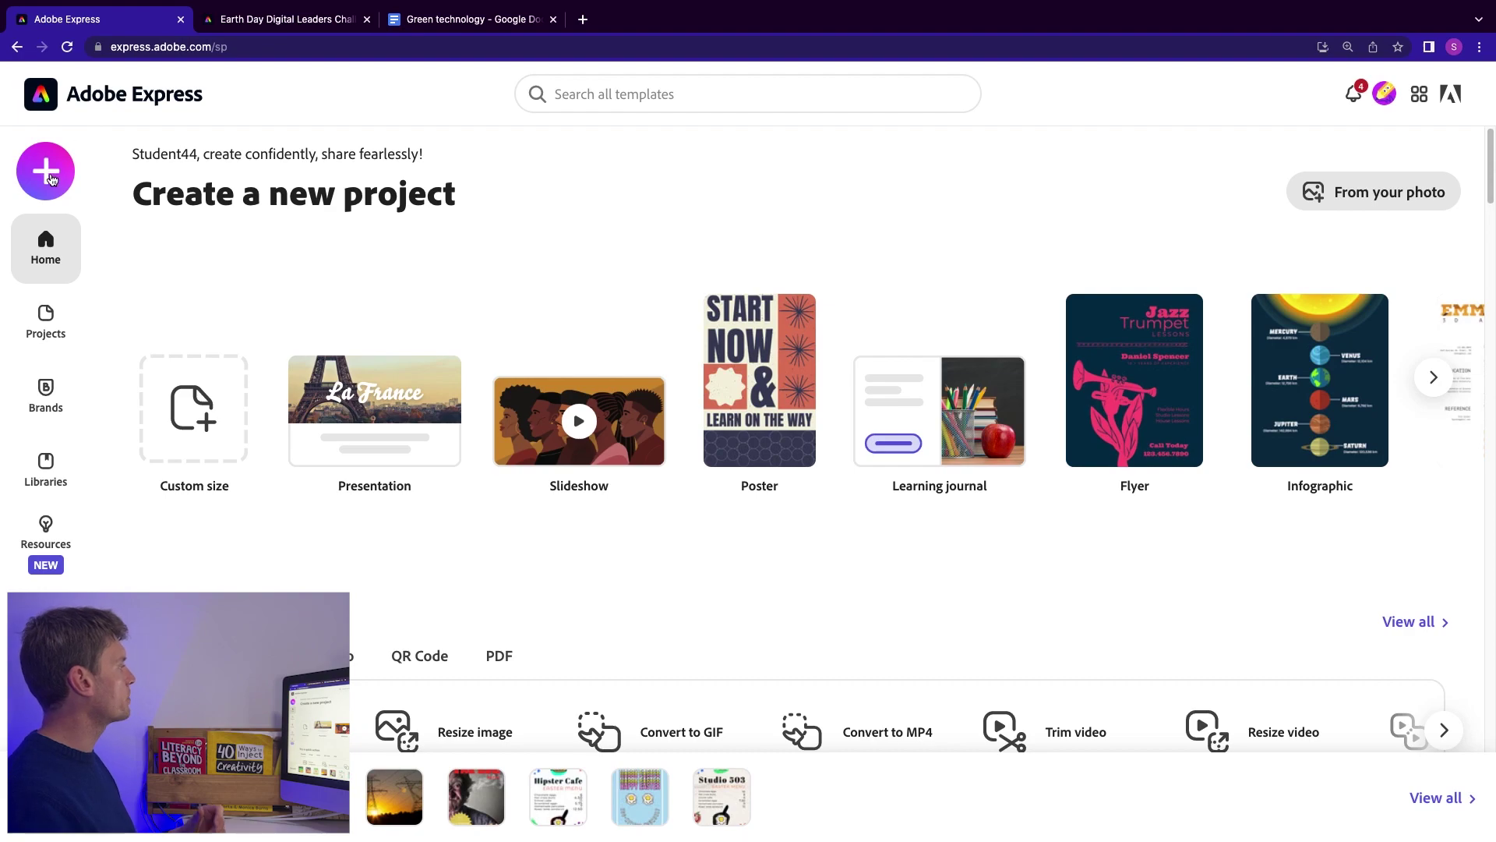
Create a new custom-size graphic in the A4 print format (210 x 297 mm).
{"action": "left_click", "coordinate": [47, 172]}
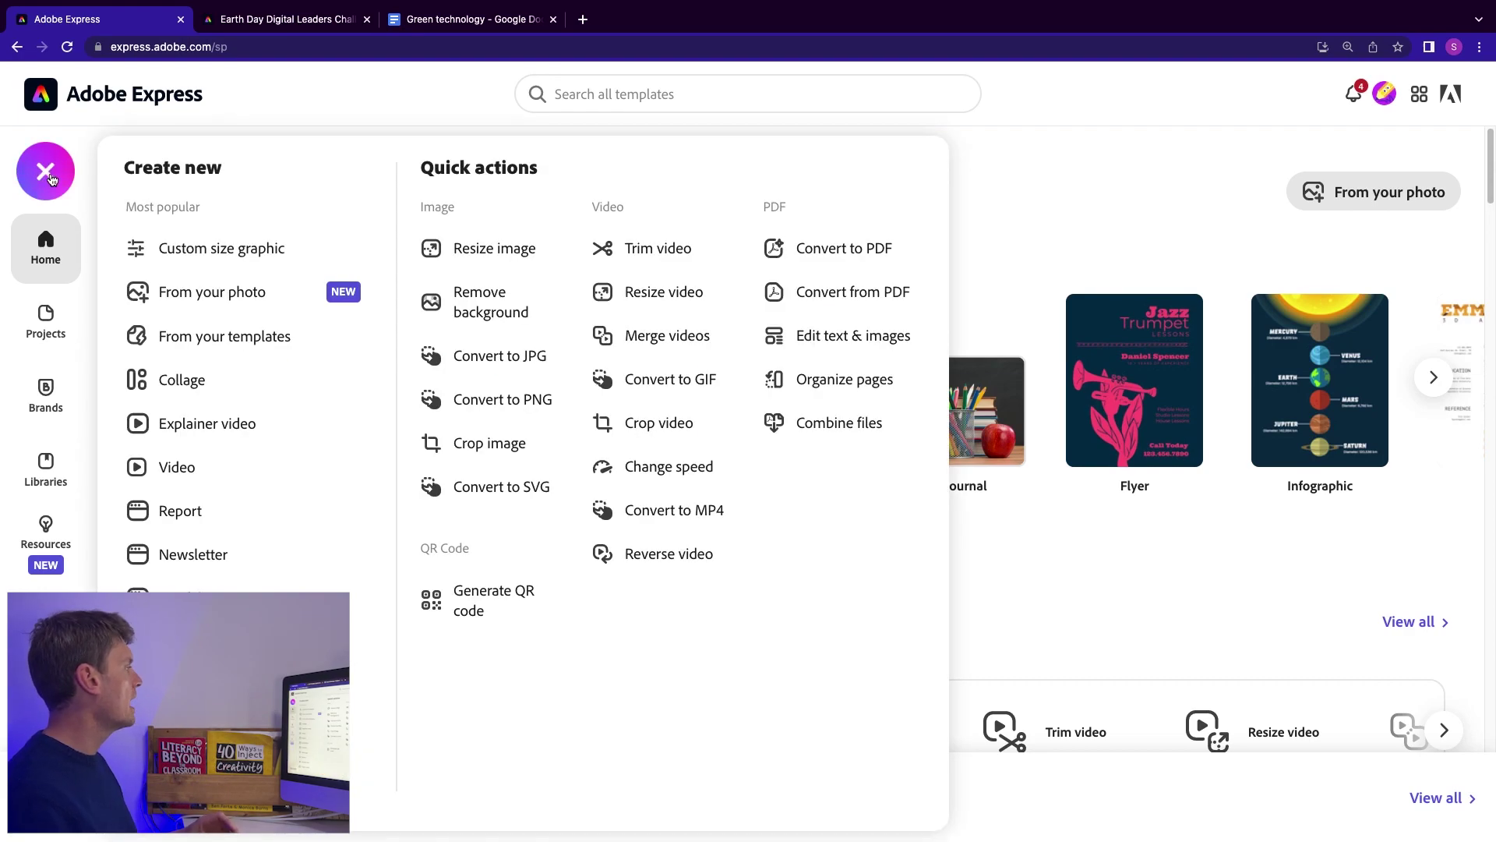
{"action": "left_click", "coordinate": [226, 248]}
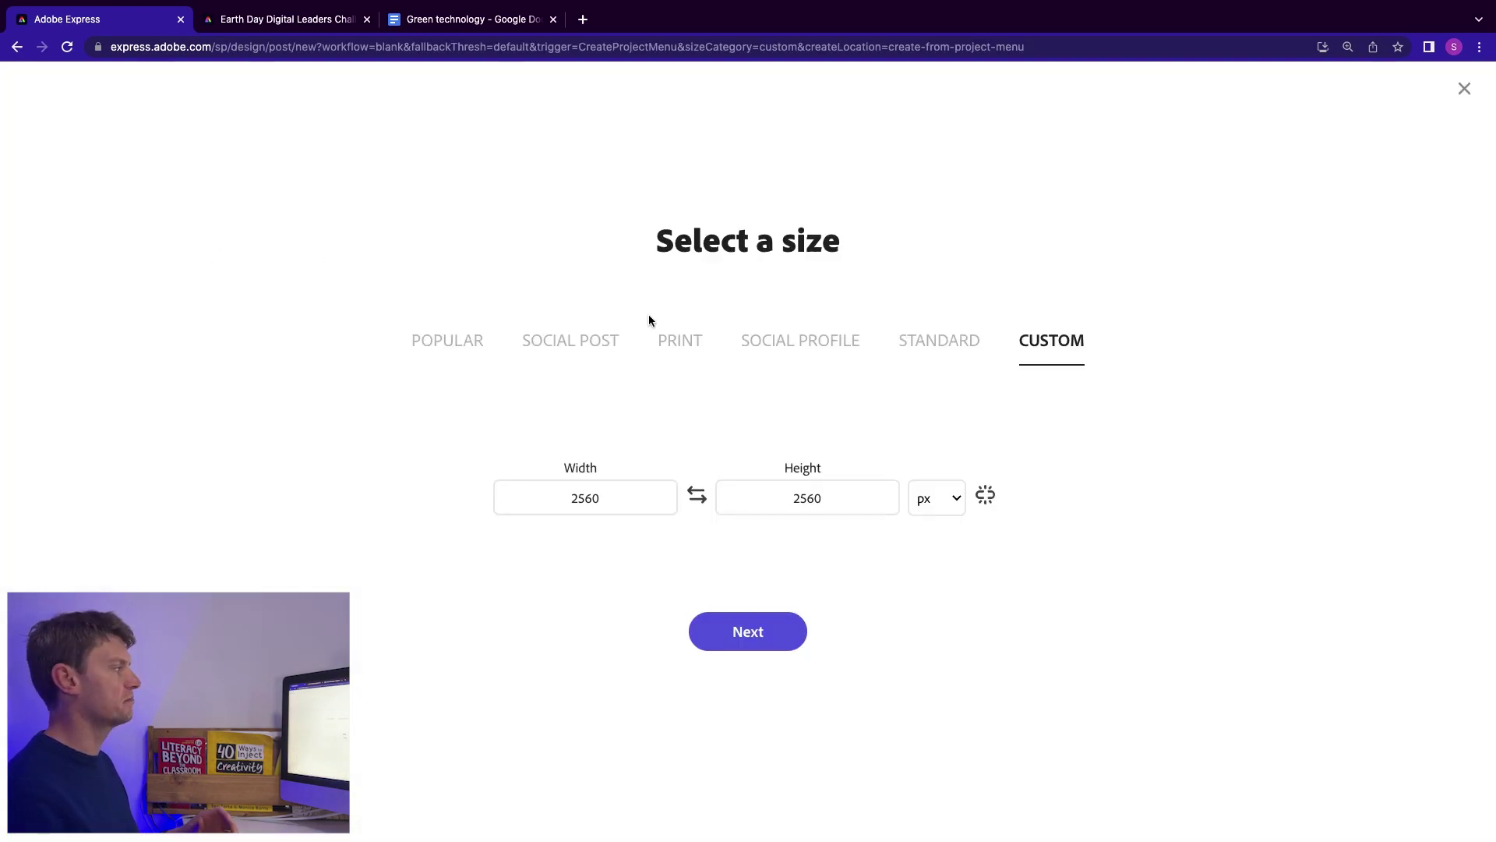
{"action": "left_click", "coordinate": [680, 343]}
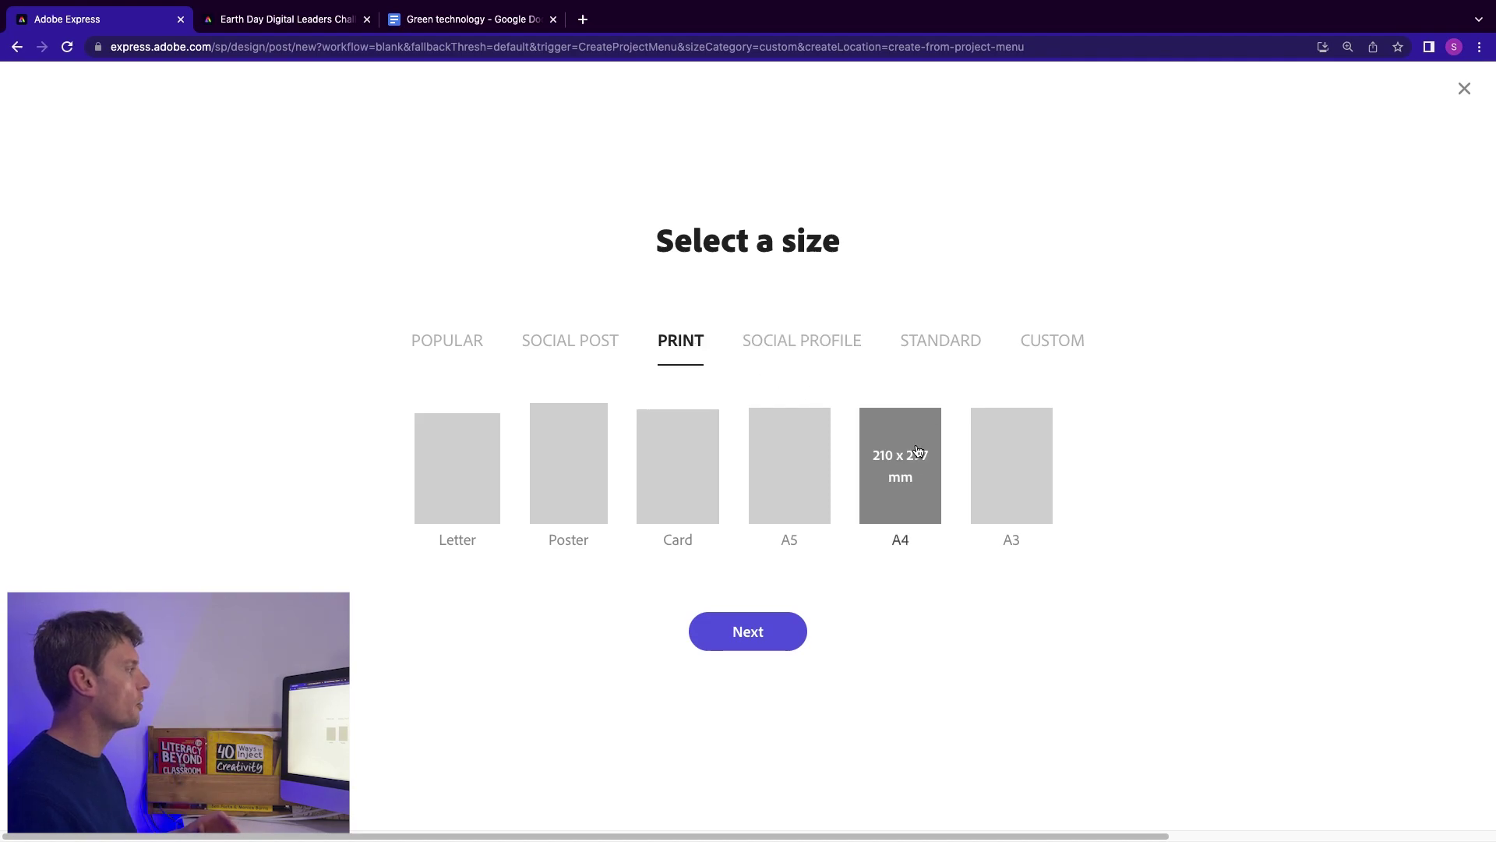
{"action": "left_click", "coordinate": [747, 636]}
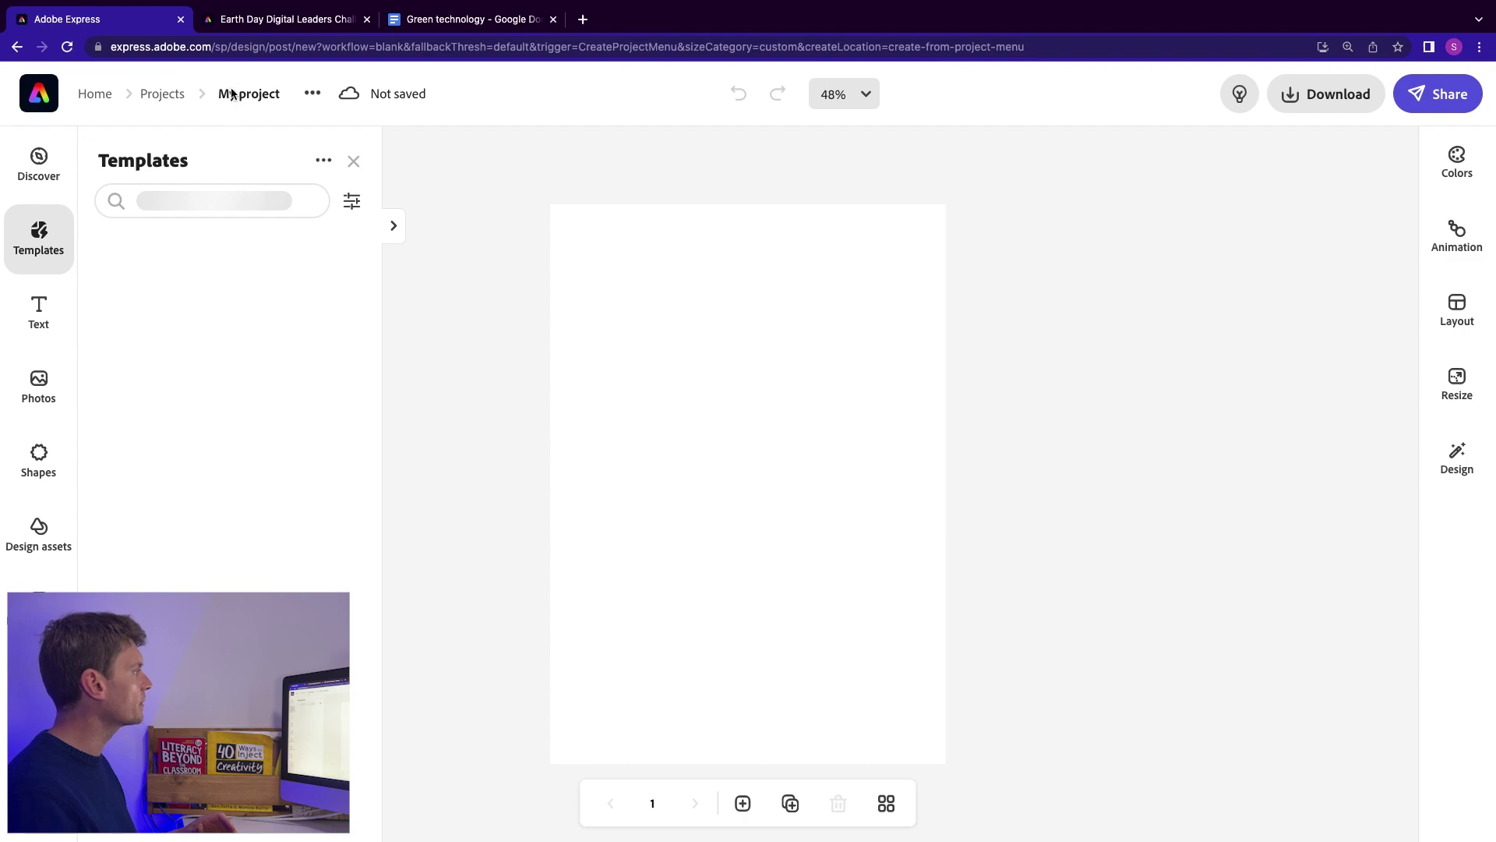
Rename the project as "Earth Day" and dismiss the template suggestions.
{"action": "left_click", "coordinate": [231, 92]}
{"action": "type", "text": "E"}
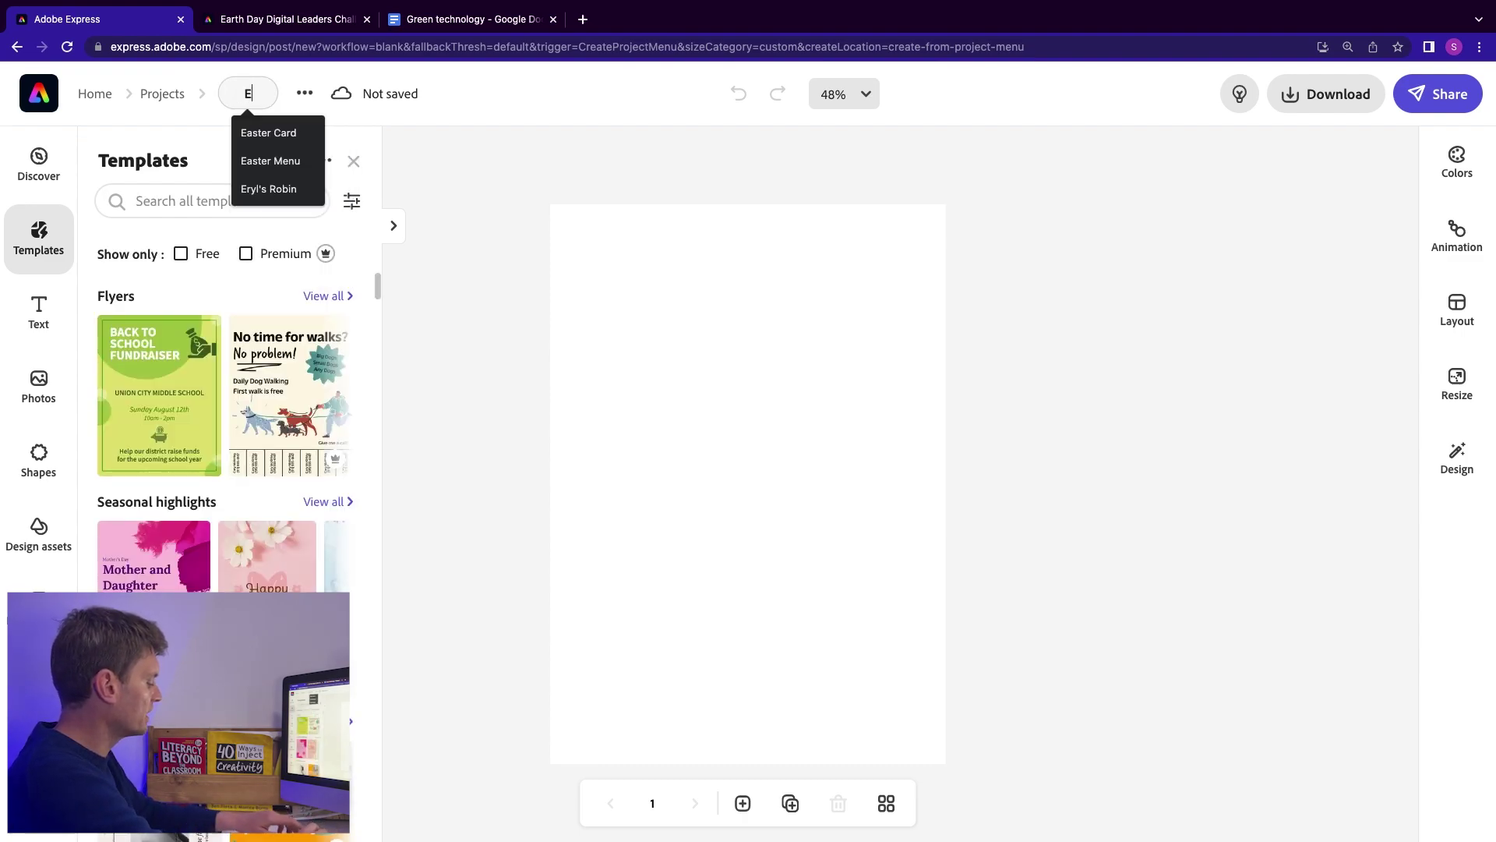
{"action": "type", "text": "arth Day"}
{"action": "key", "text": "Return"}
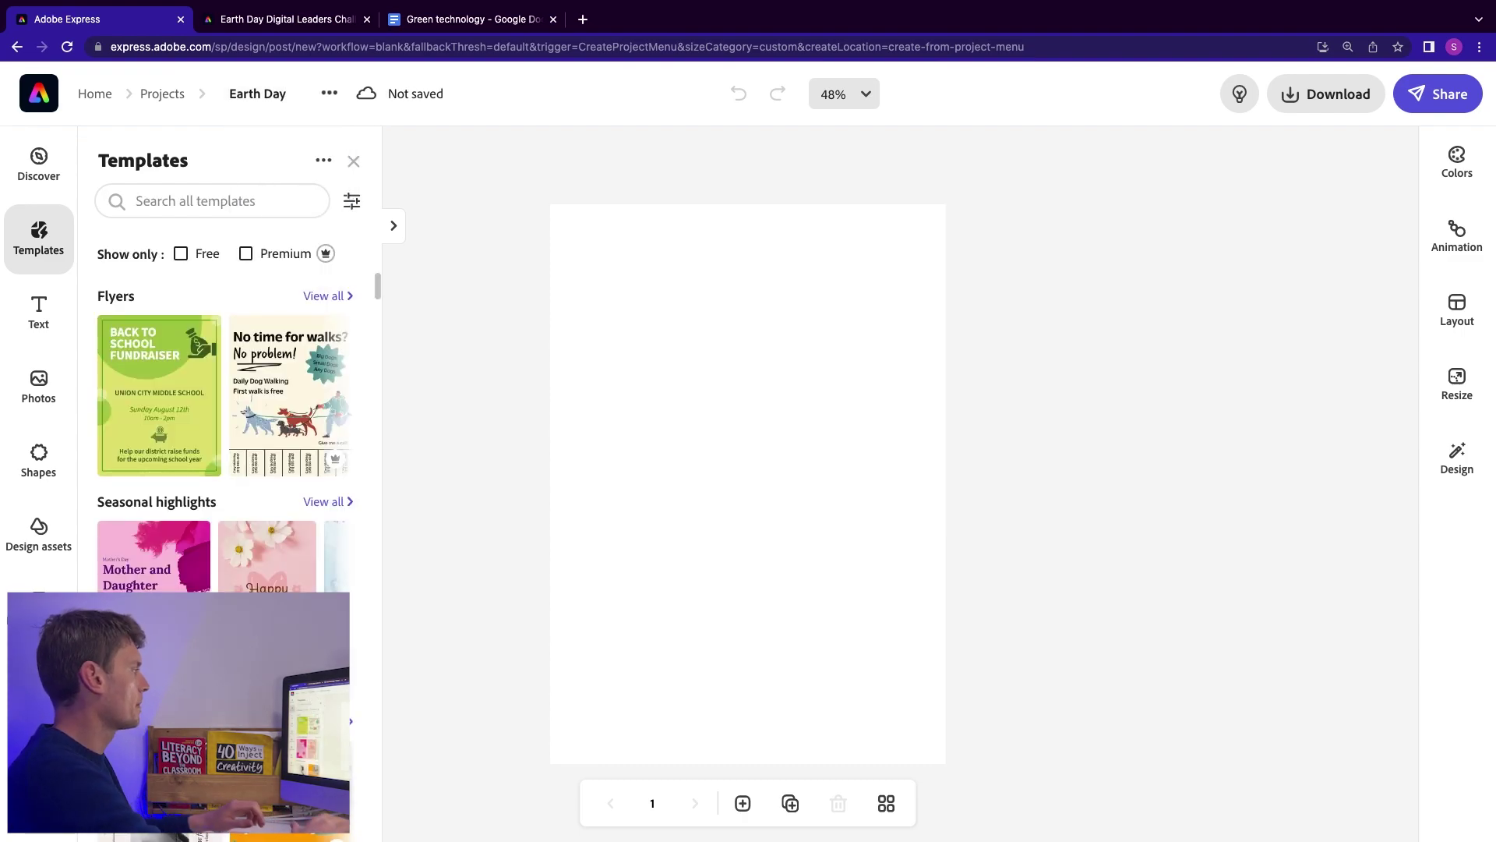
{"action": "left_click", "coordinate": [354, 163]}
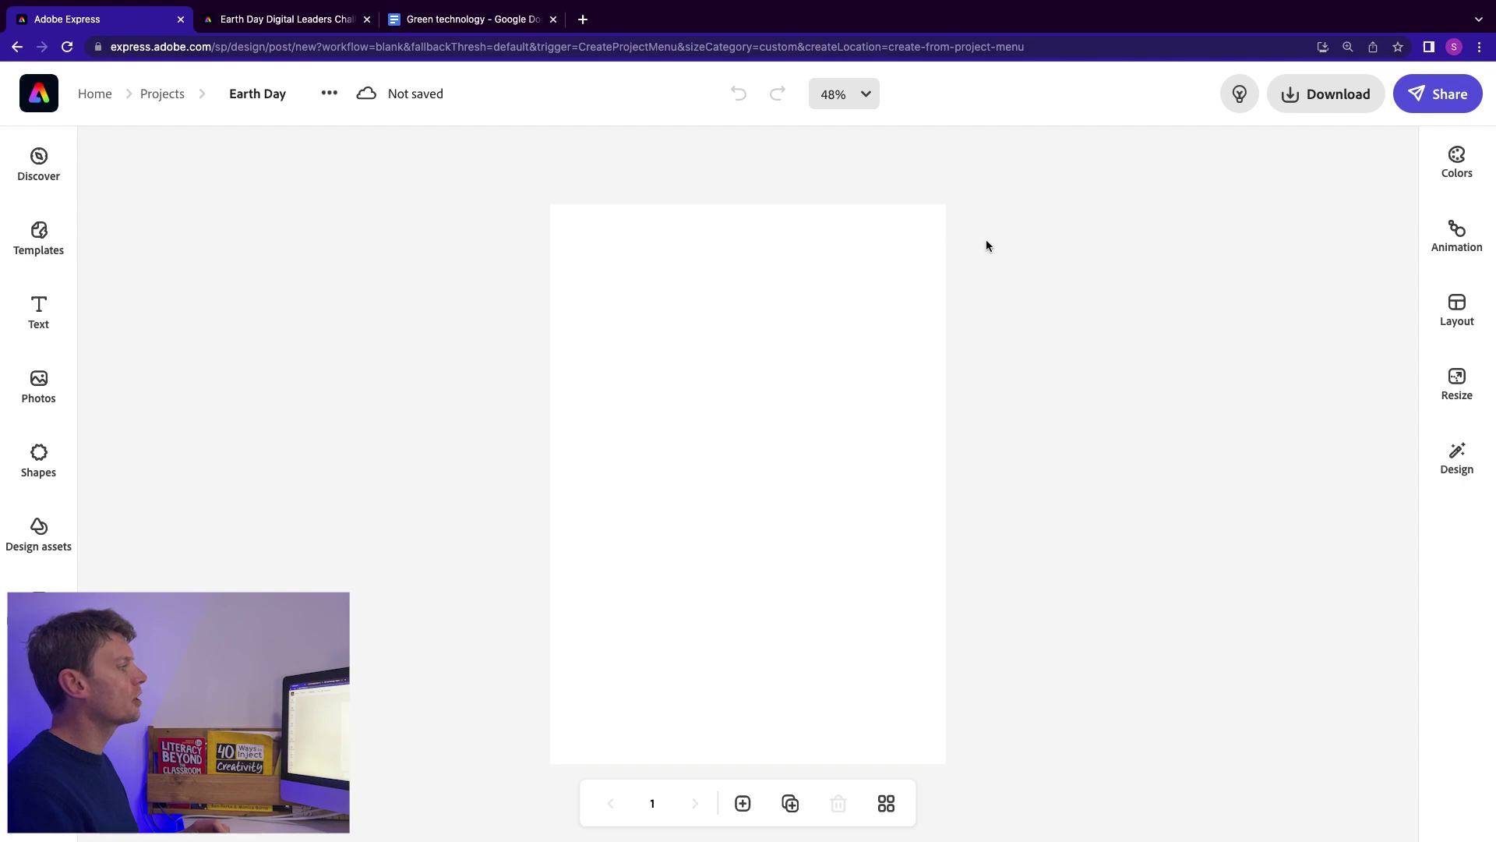
Search for "technology of the future" photos, set the orange circuit-profile image as the page background and shift it so the face fills the page.
{"action": "left_click", "coordinate": [835, 353]}
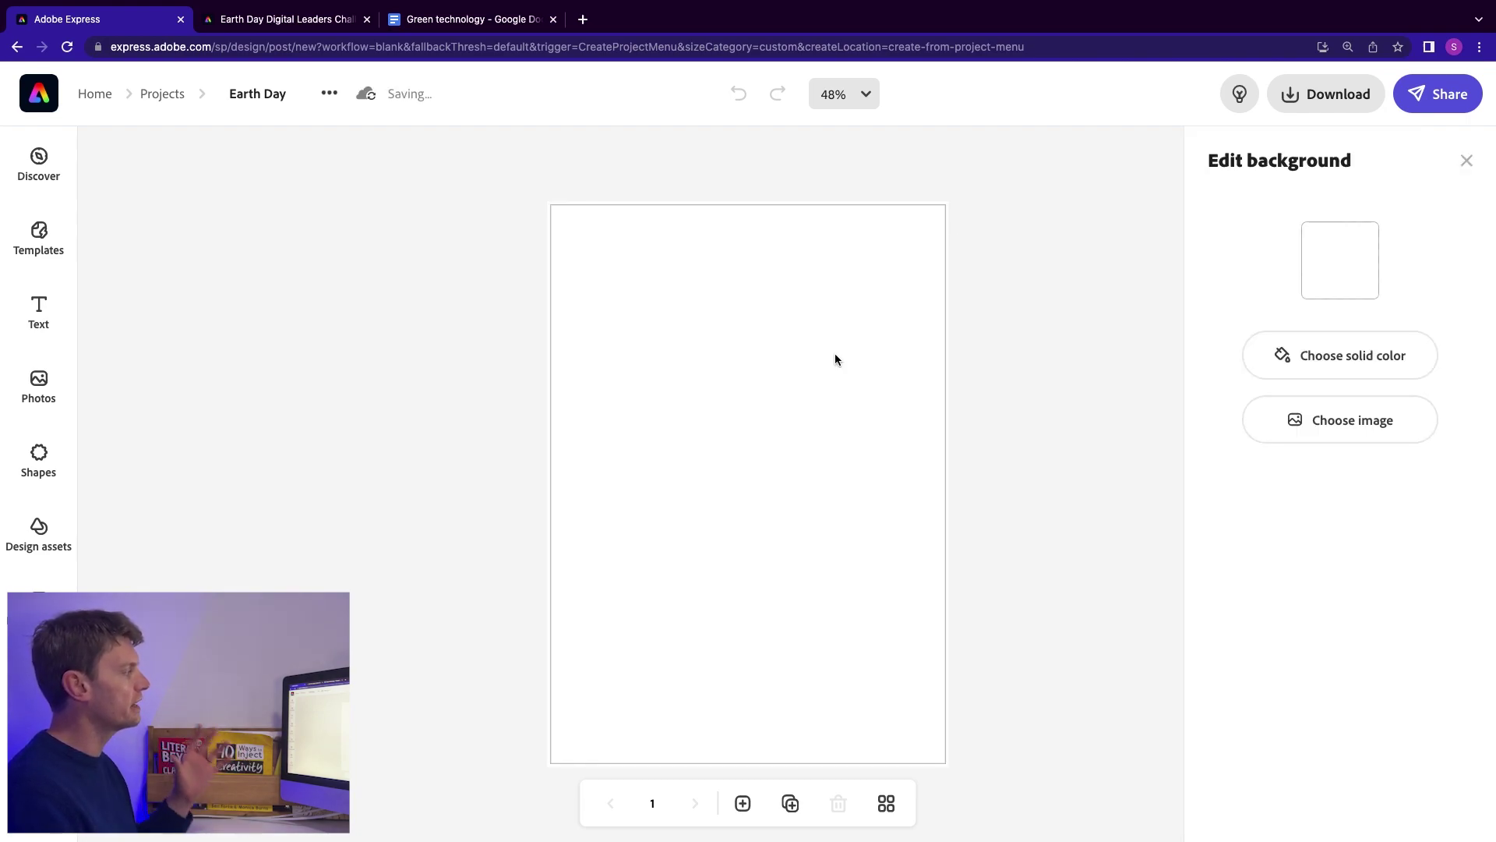
{"action": "left_click", "coordinate": [1296, 421]}
{"action": "type", "text": "technology of the future"}
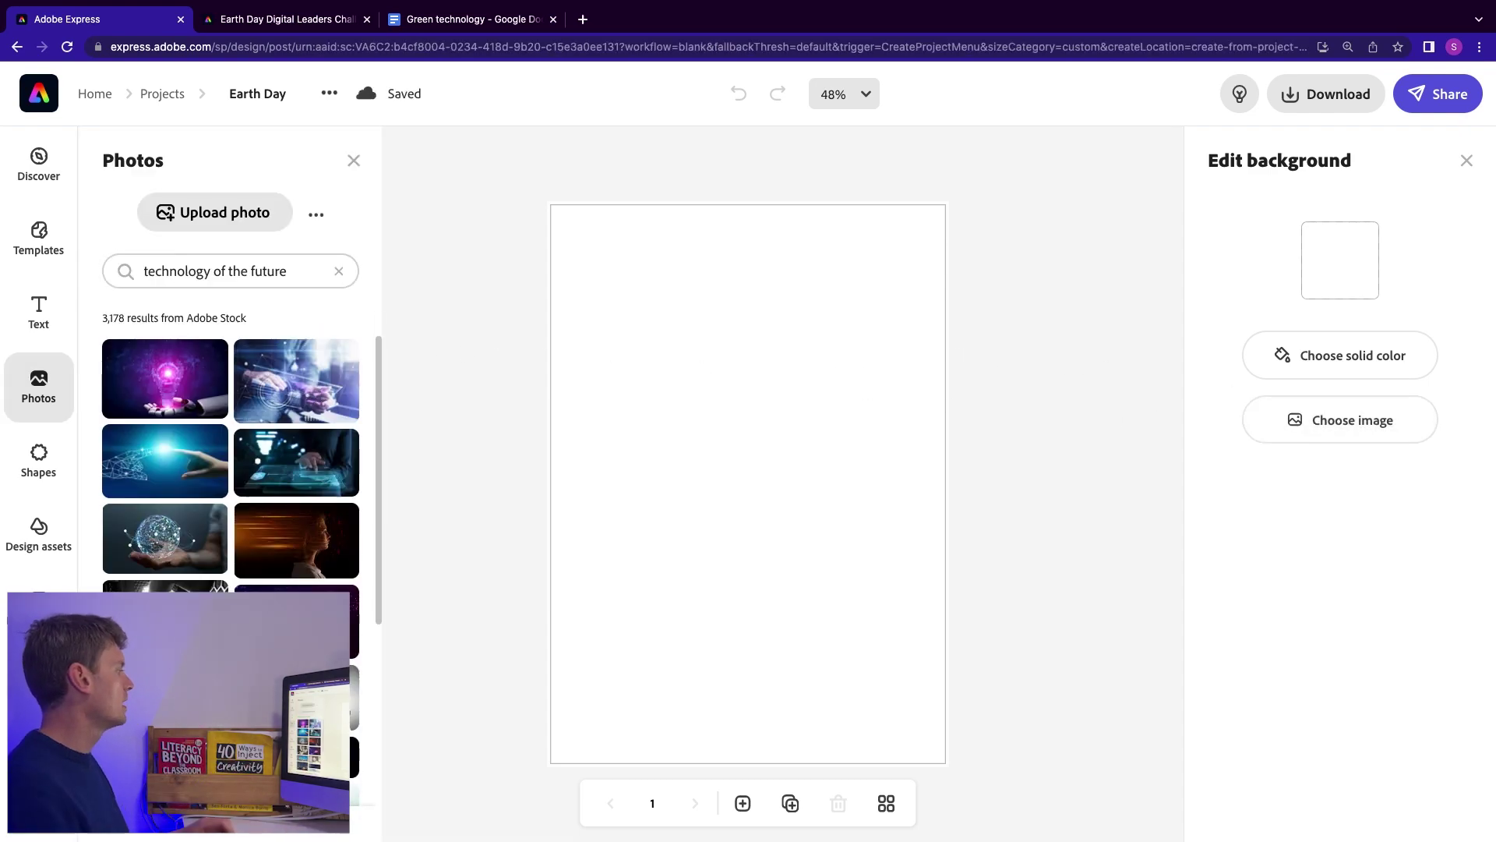
{"action": "left_click", "coordinate": [297, 560]}
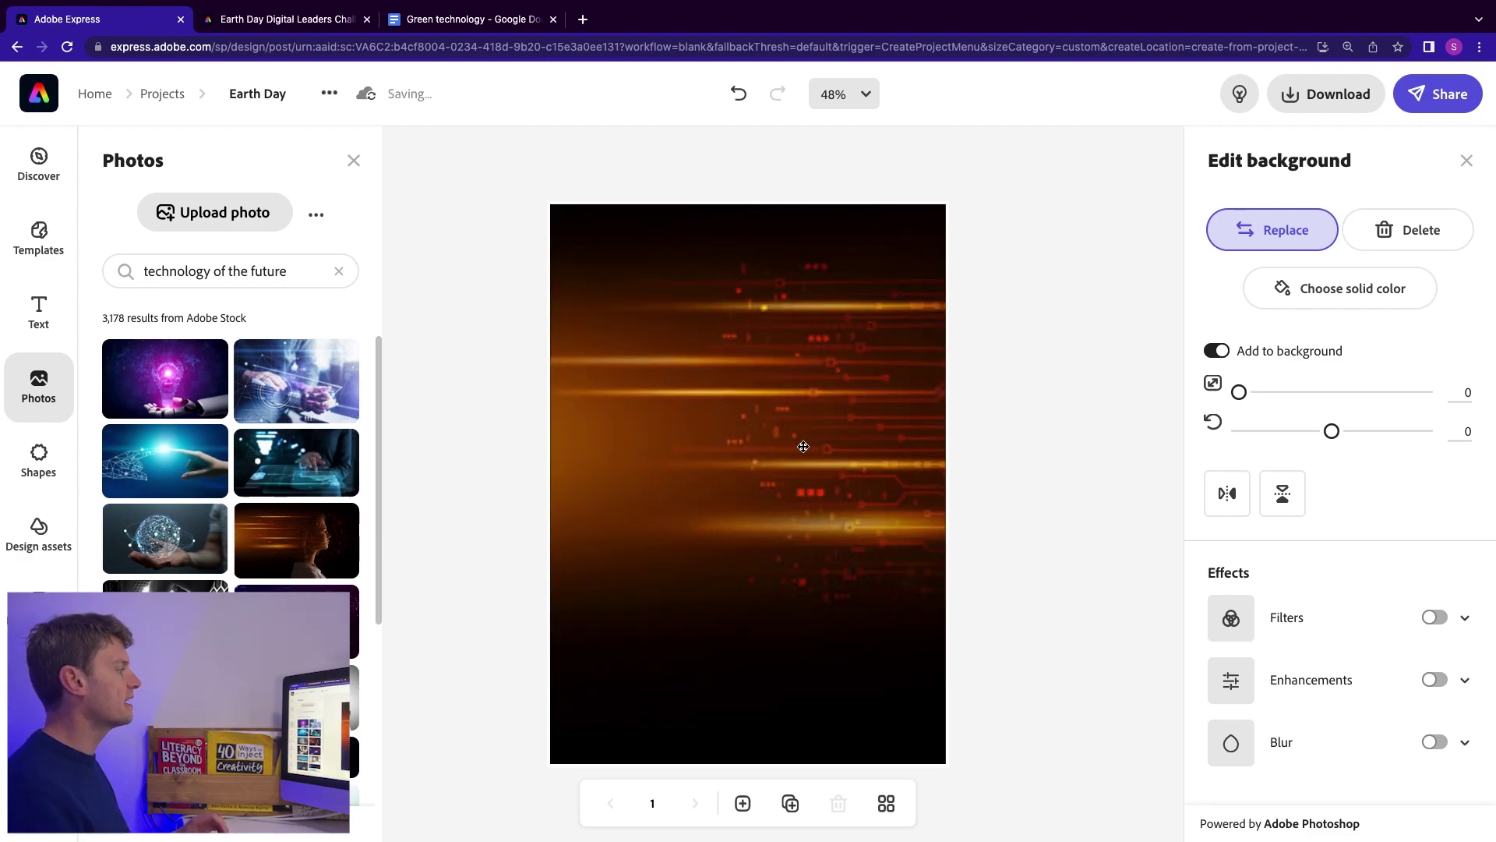
{"action": "left_click_drag", "start_coordinate": [865, 434], "coordinate": [536, 448]}
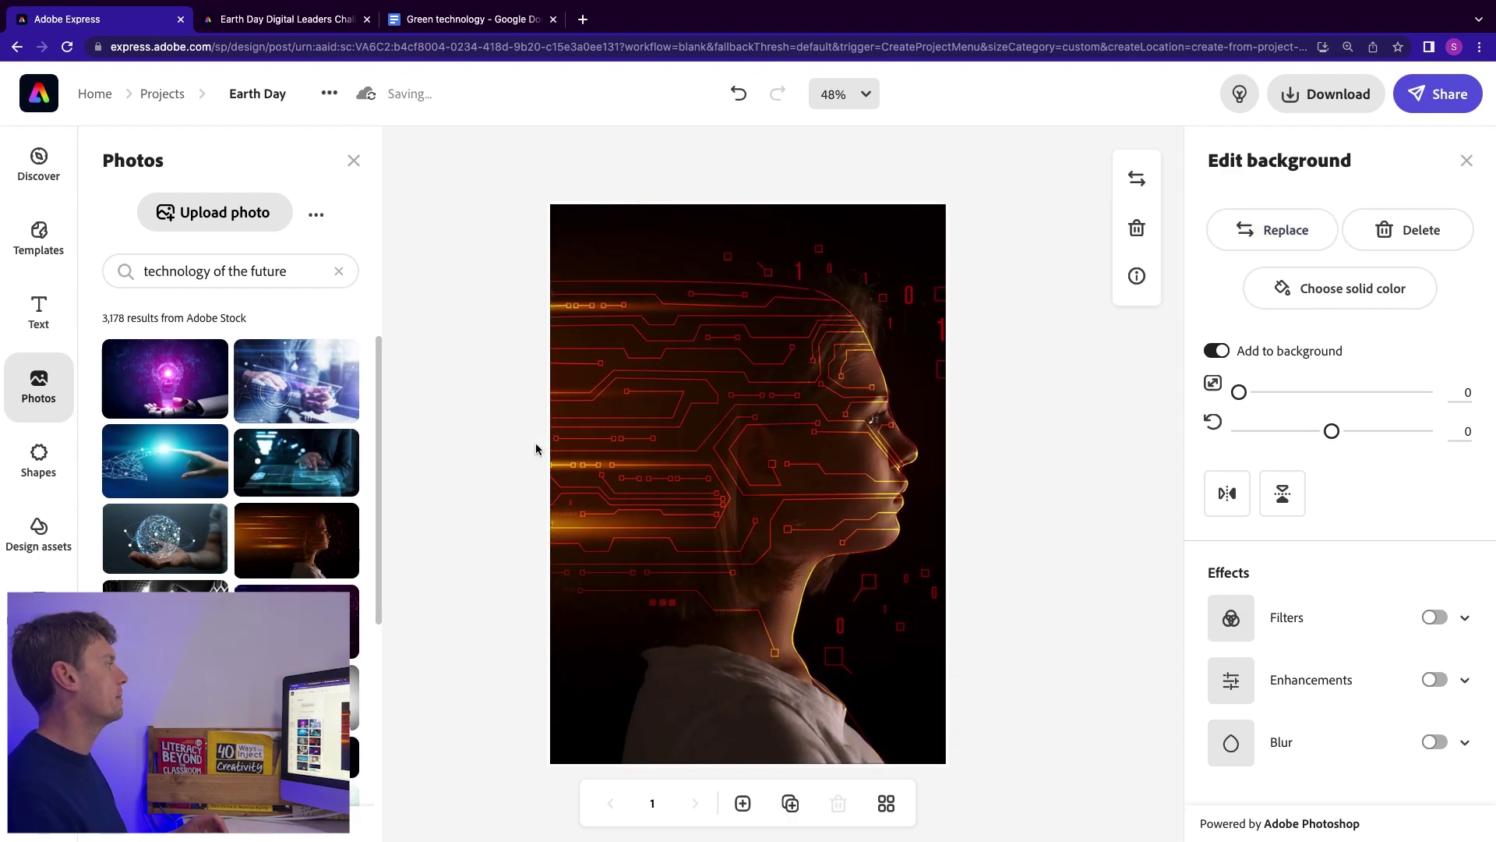
{"action": "left_click", "coordinate": [353, 162]}
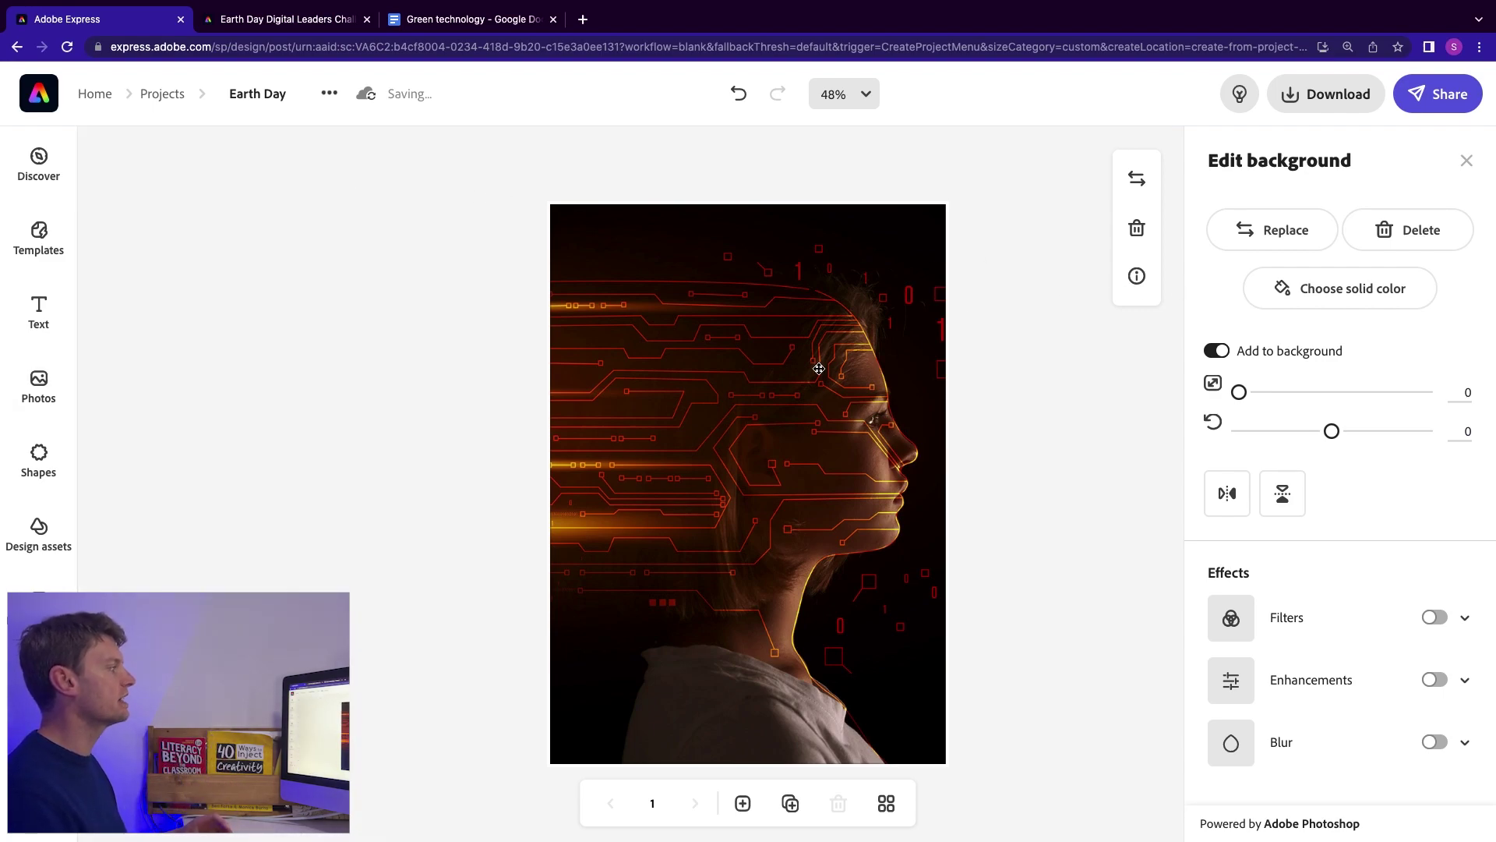
Apply the Duotone filter with the black and green preset to the background image.
{"action": "left_click", "coordinate": [1465, 619]}
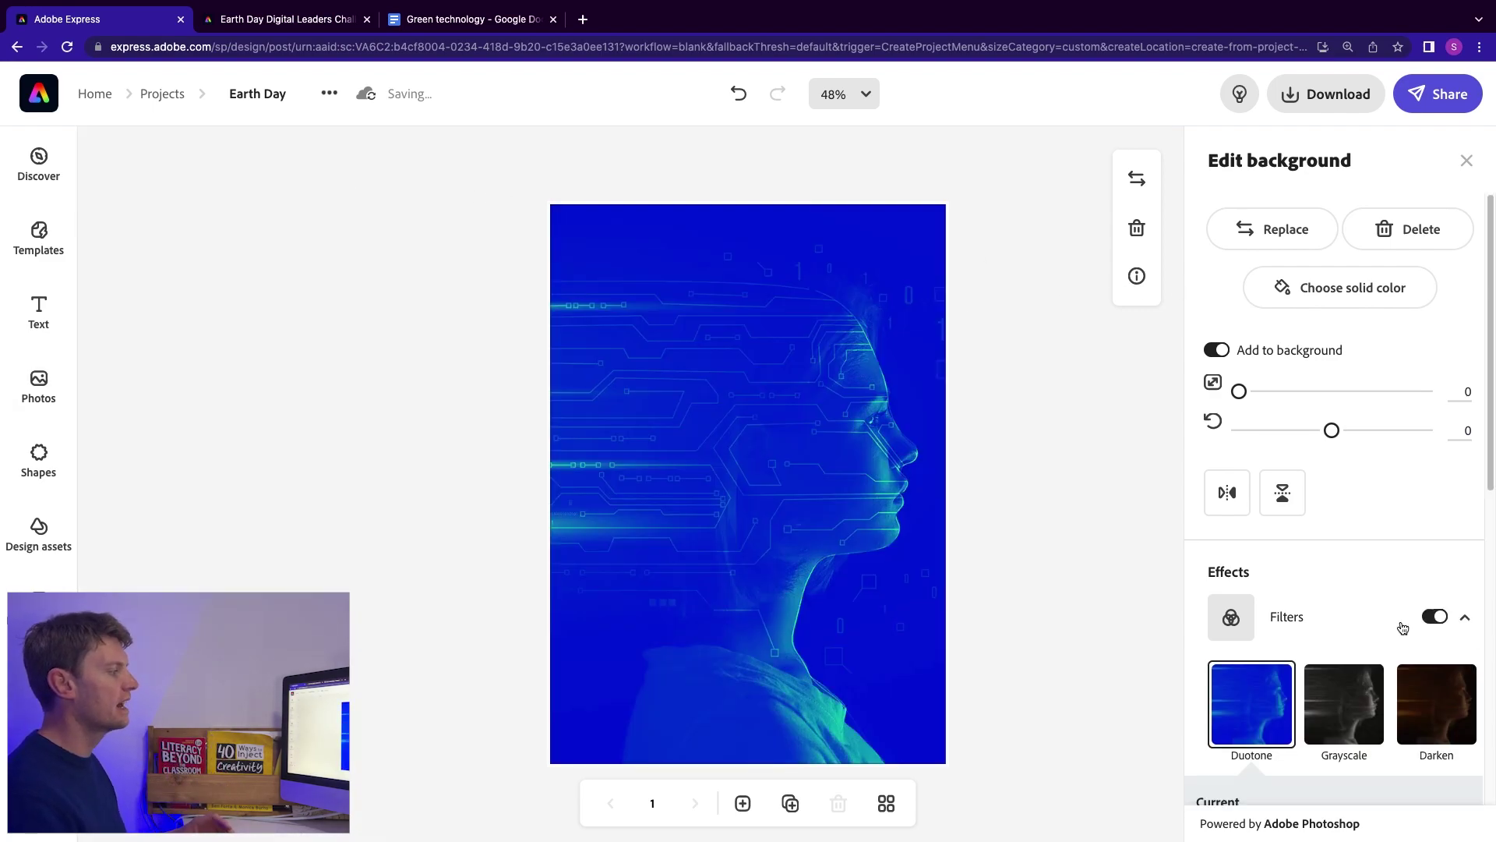
{"action": "scroll", "coordinate": [1402, 628], "scroll_direction": "down", "scroll_amount": 4}
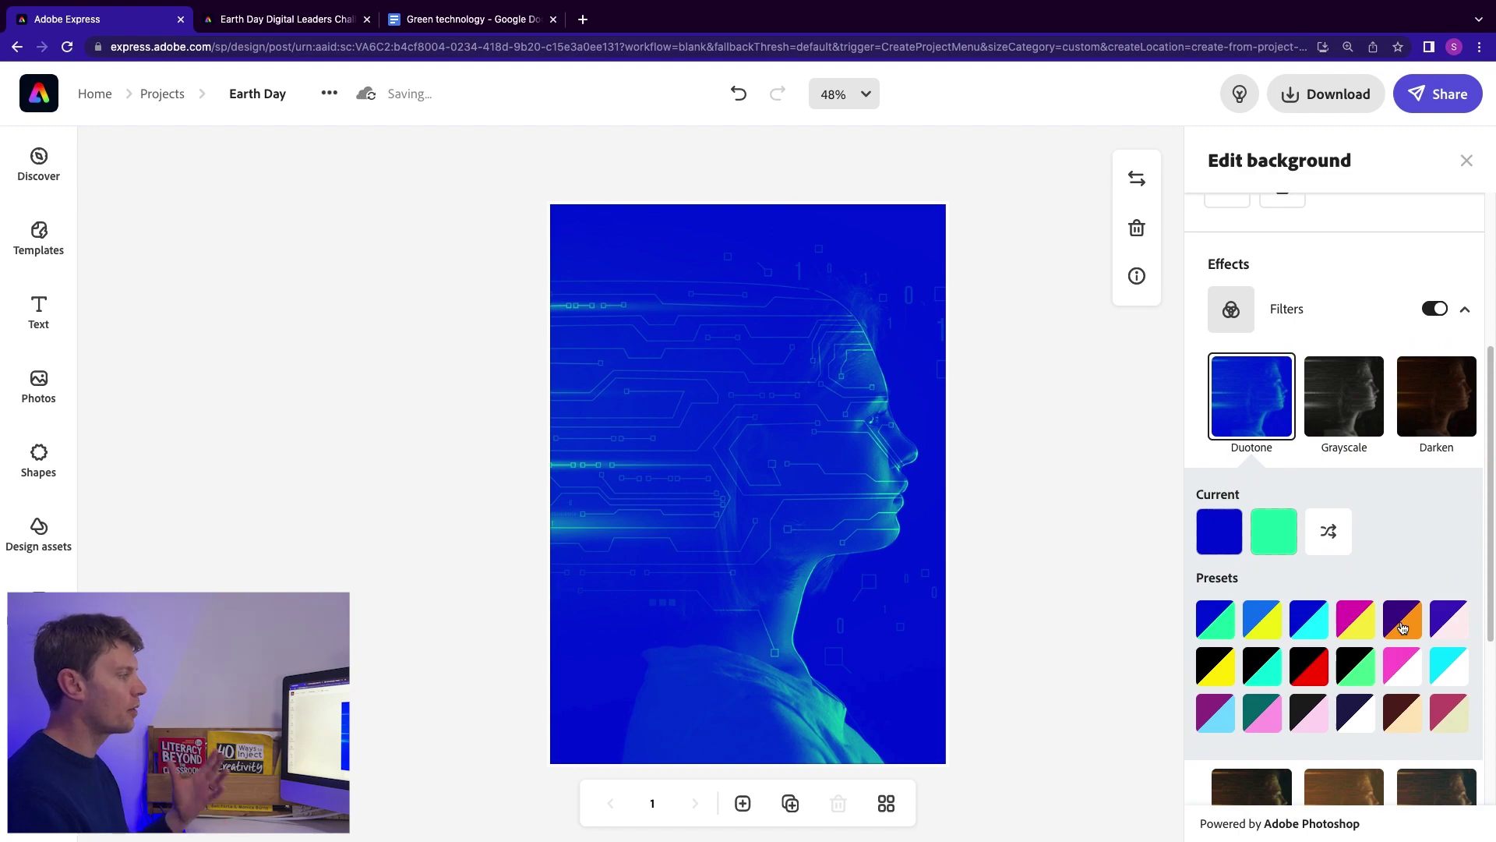
{"action": "left_click", "coordinate": [1328, 531]}
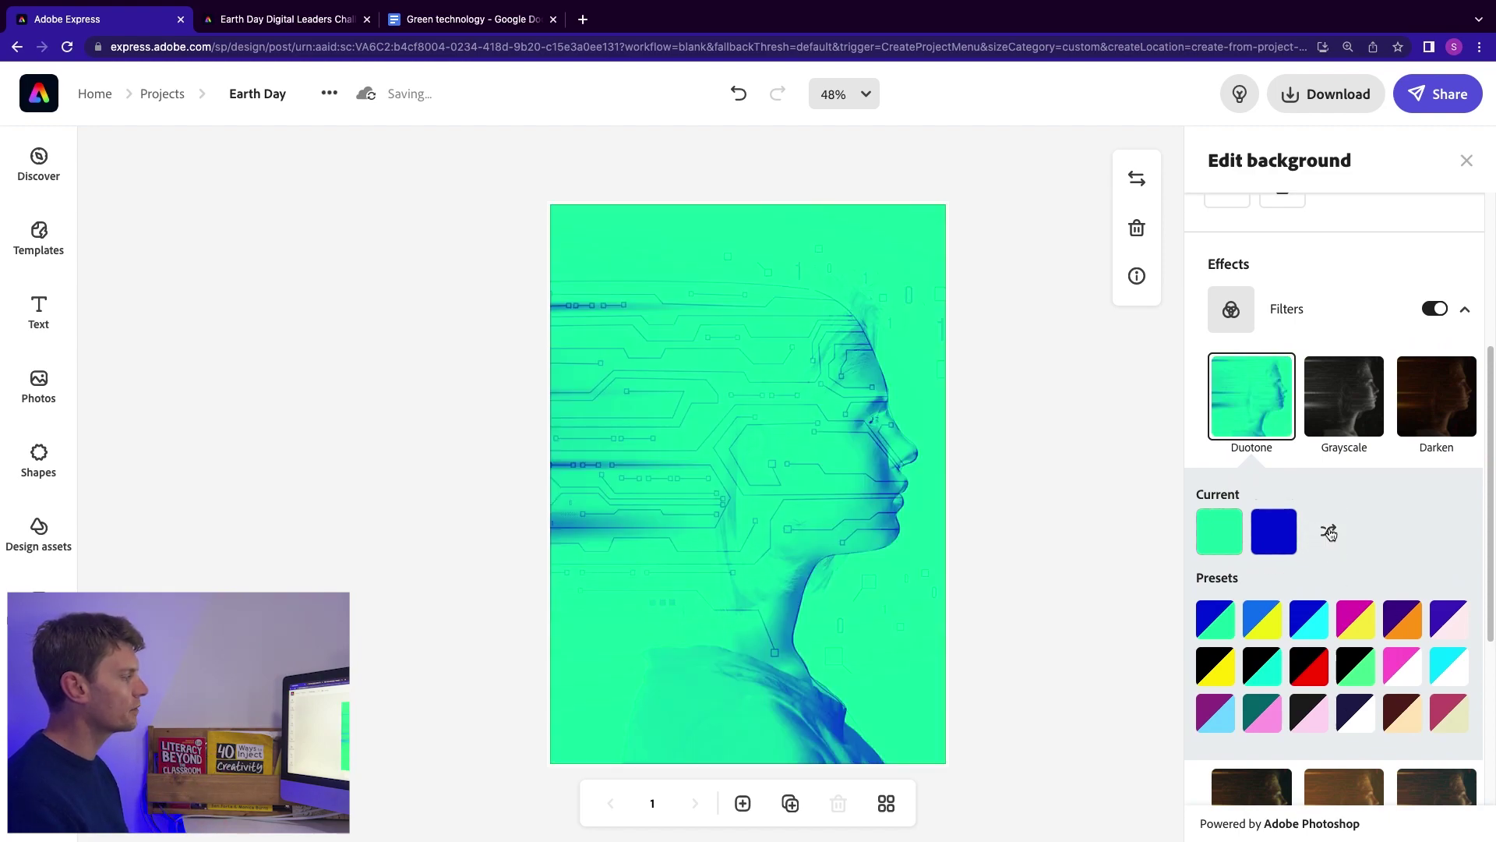
{"action": "left_click", "coordinate": [1354, 661]}
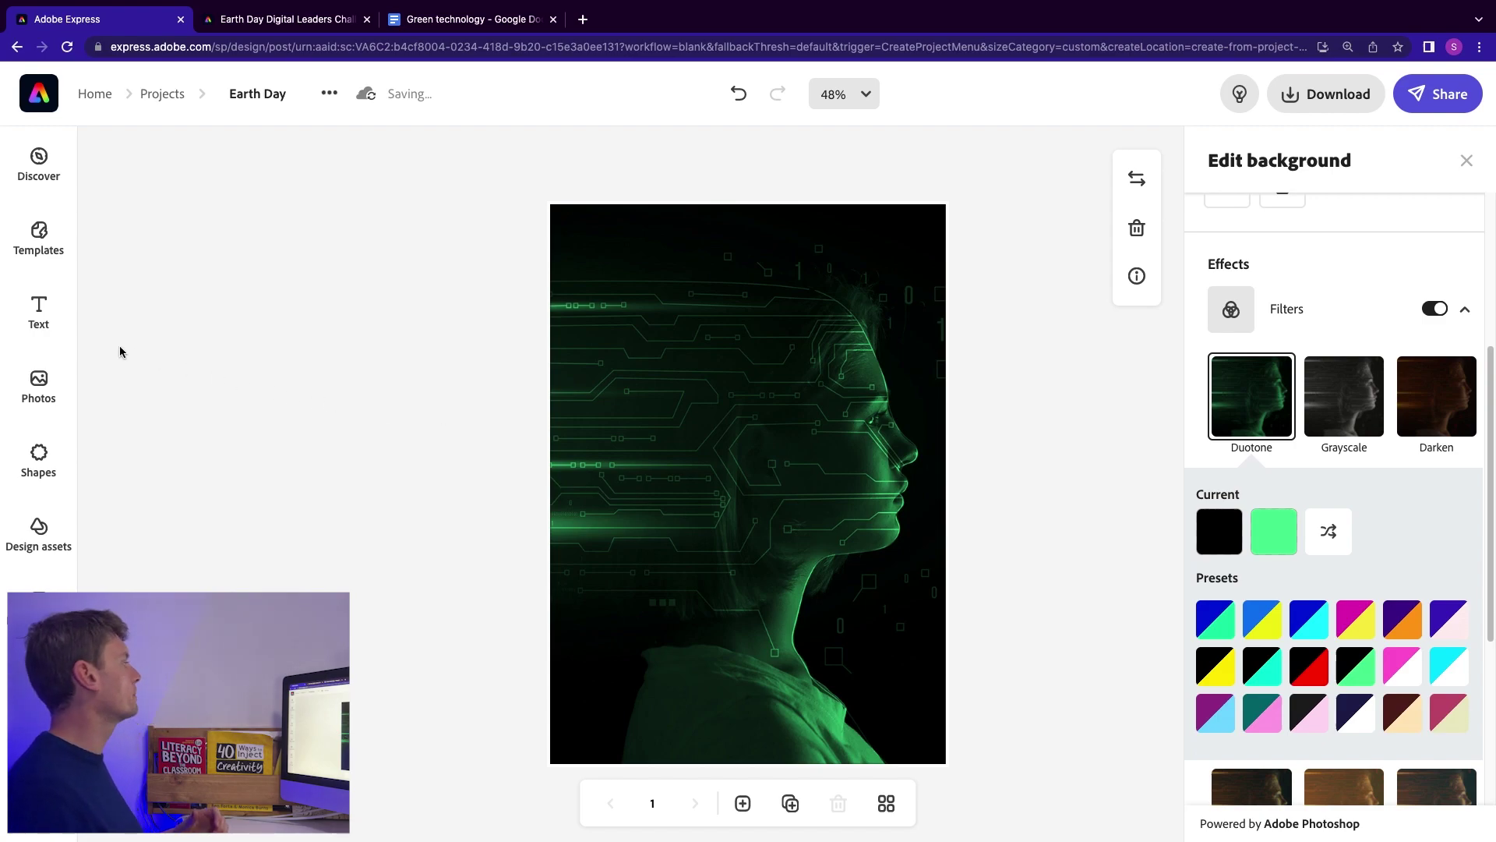
Add the "BUZZWORTHY" headline design and recolour its "WORLD NEWS YOU CAN TRUST" line to near-white #FBFDFD.
{"action": "left_click", "coordinate": [59, 326]}
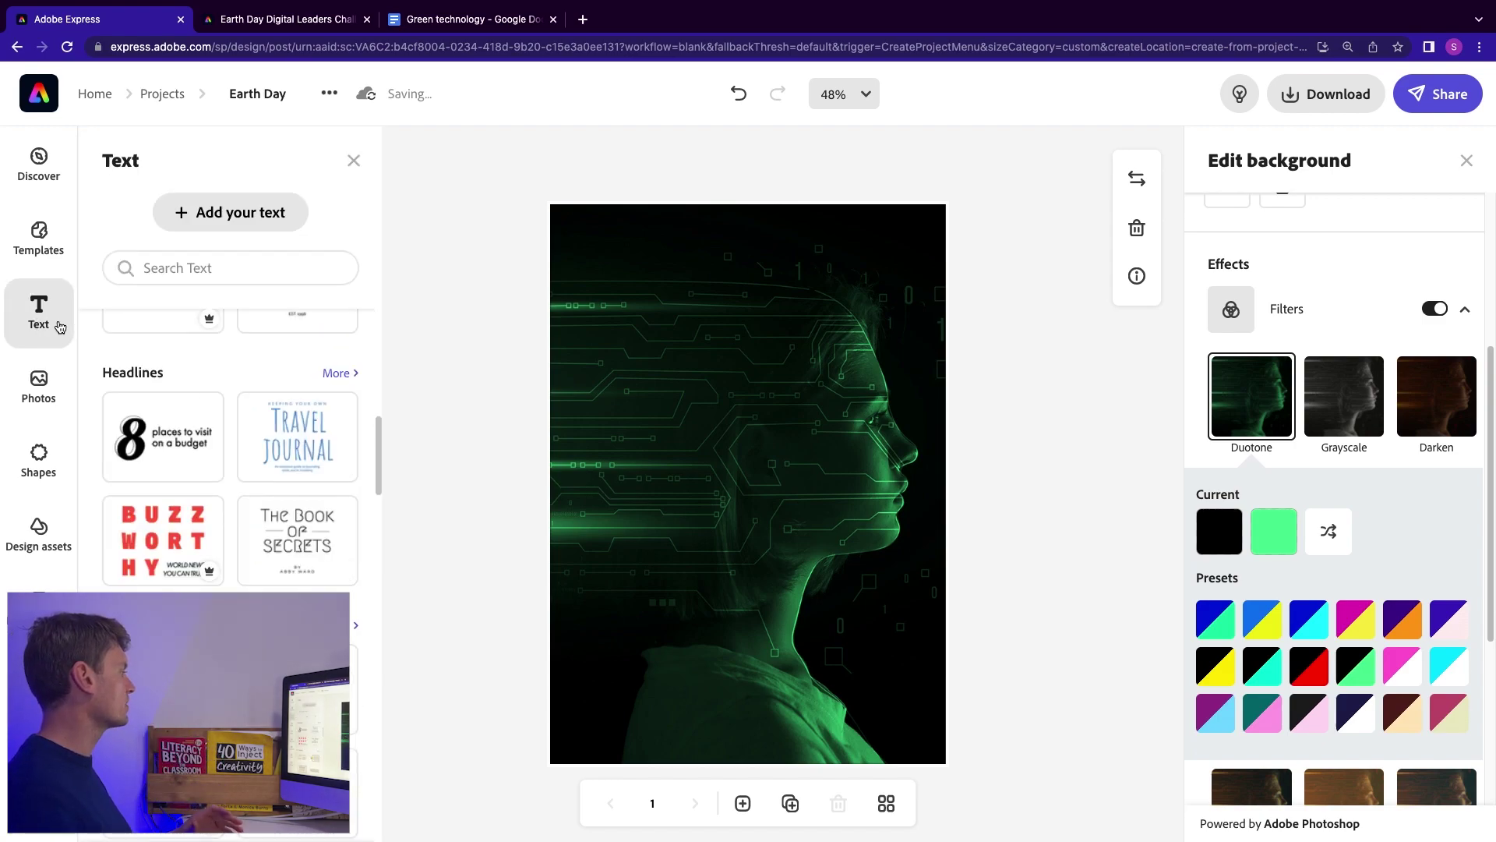
{"action": "left_click", "coordinate": [164, 539]}
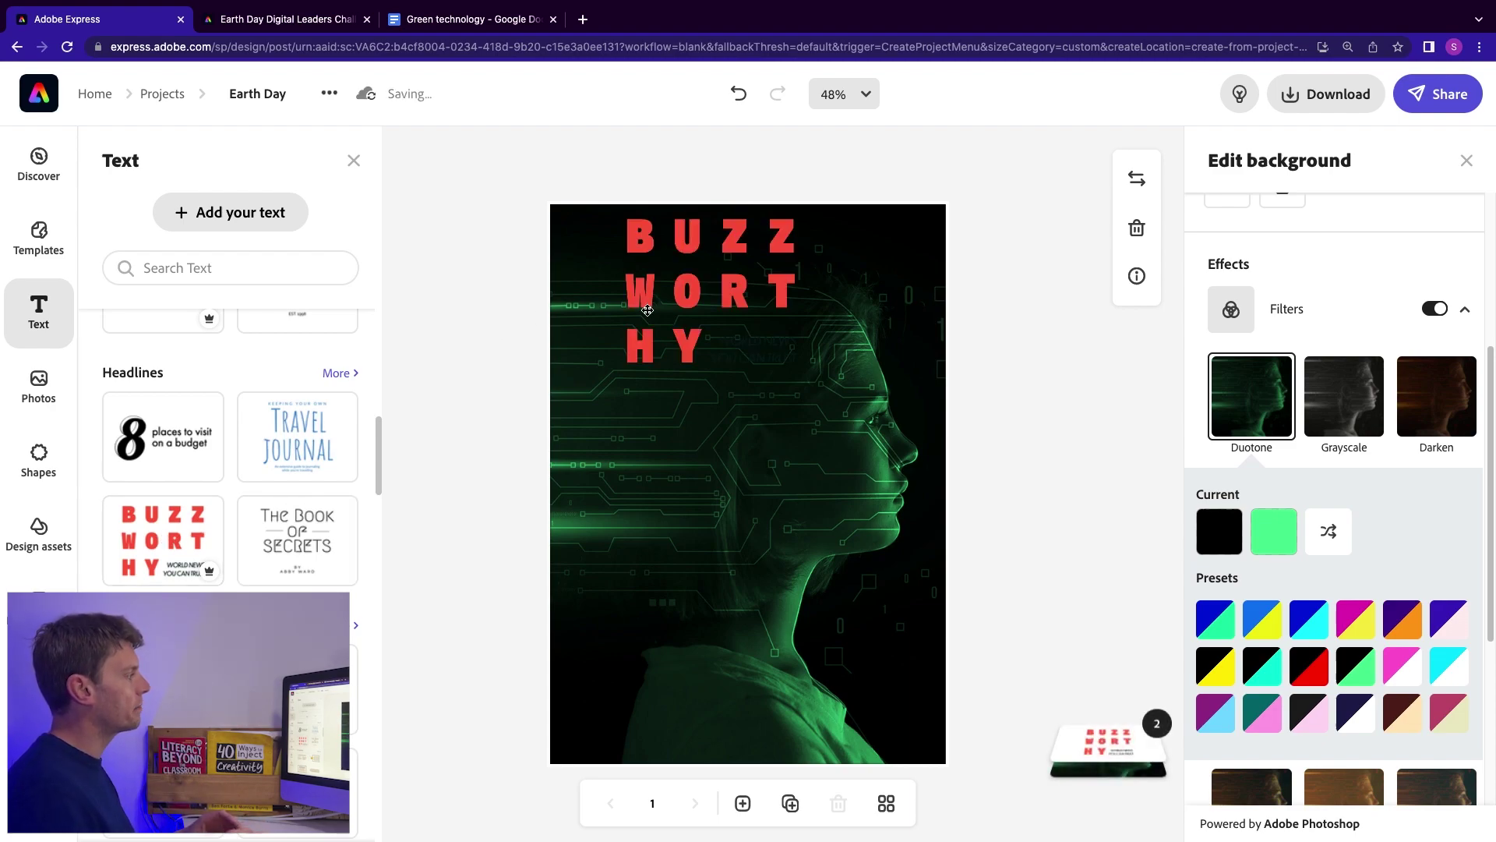
{"action": "left_click", "coordinate": [667, 284]}
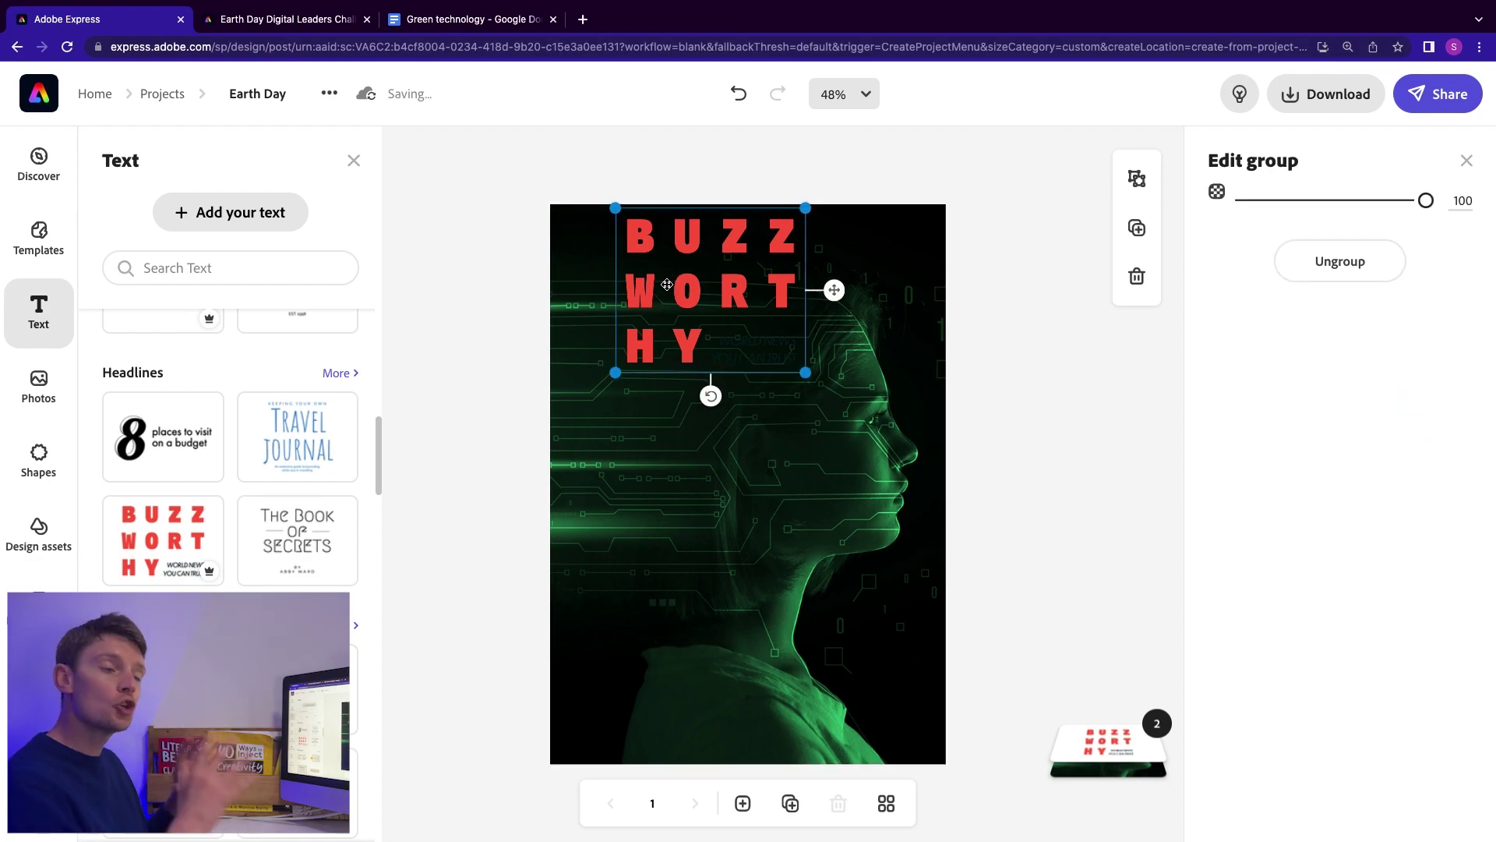
{"action": "left_click", "coordinate": [770, 353]}
{"action": "left_click", "coordinate": [766, 343]}
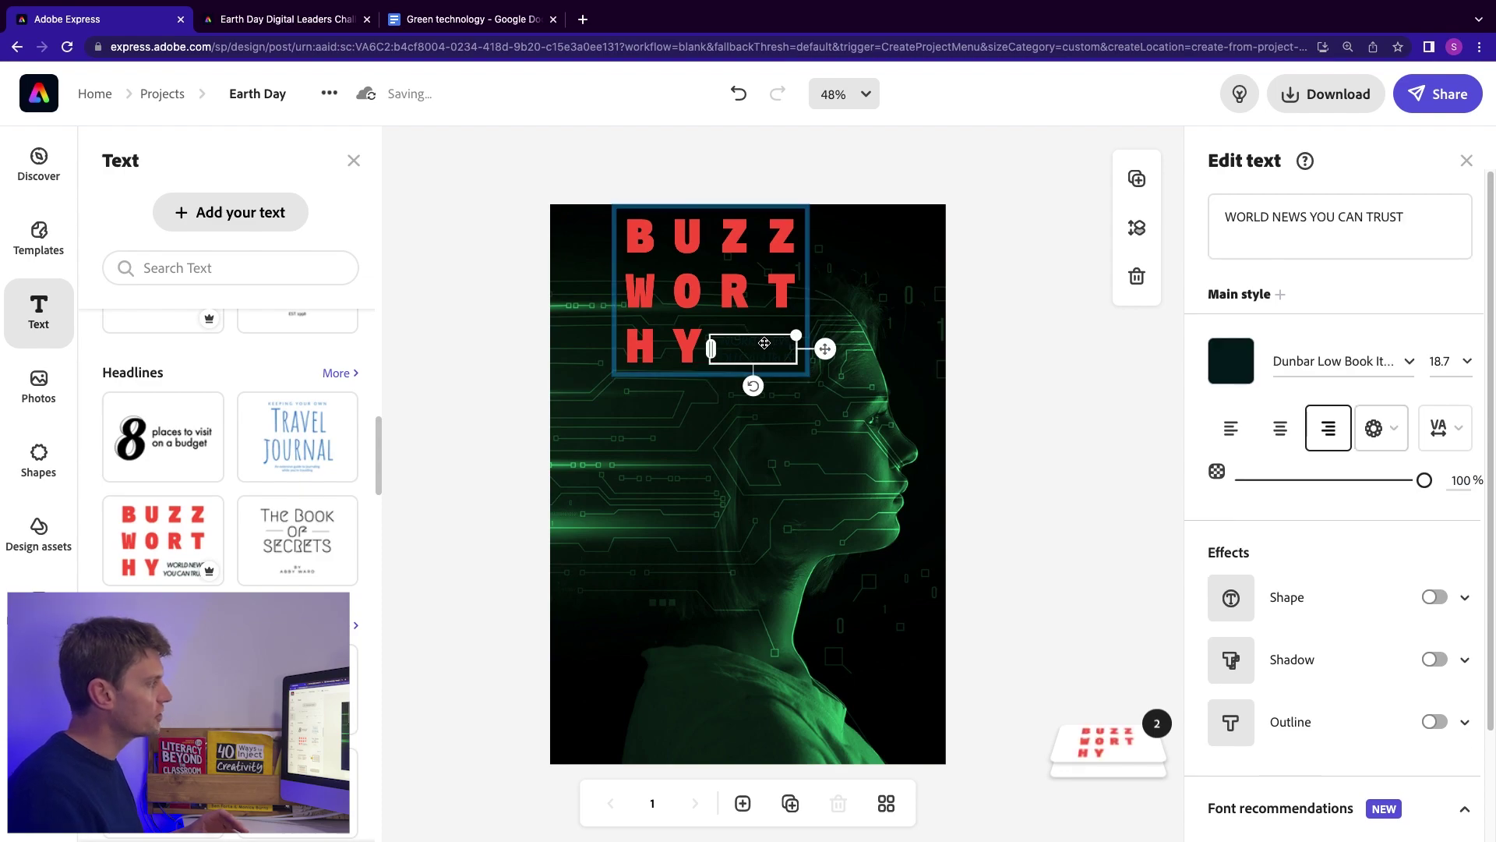
{"action": "left_click", "coordinate": [1230, 358]}
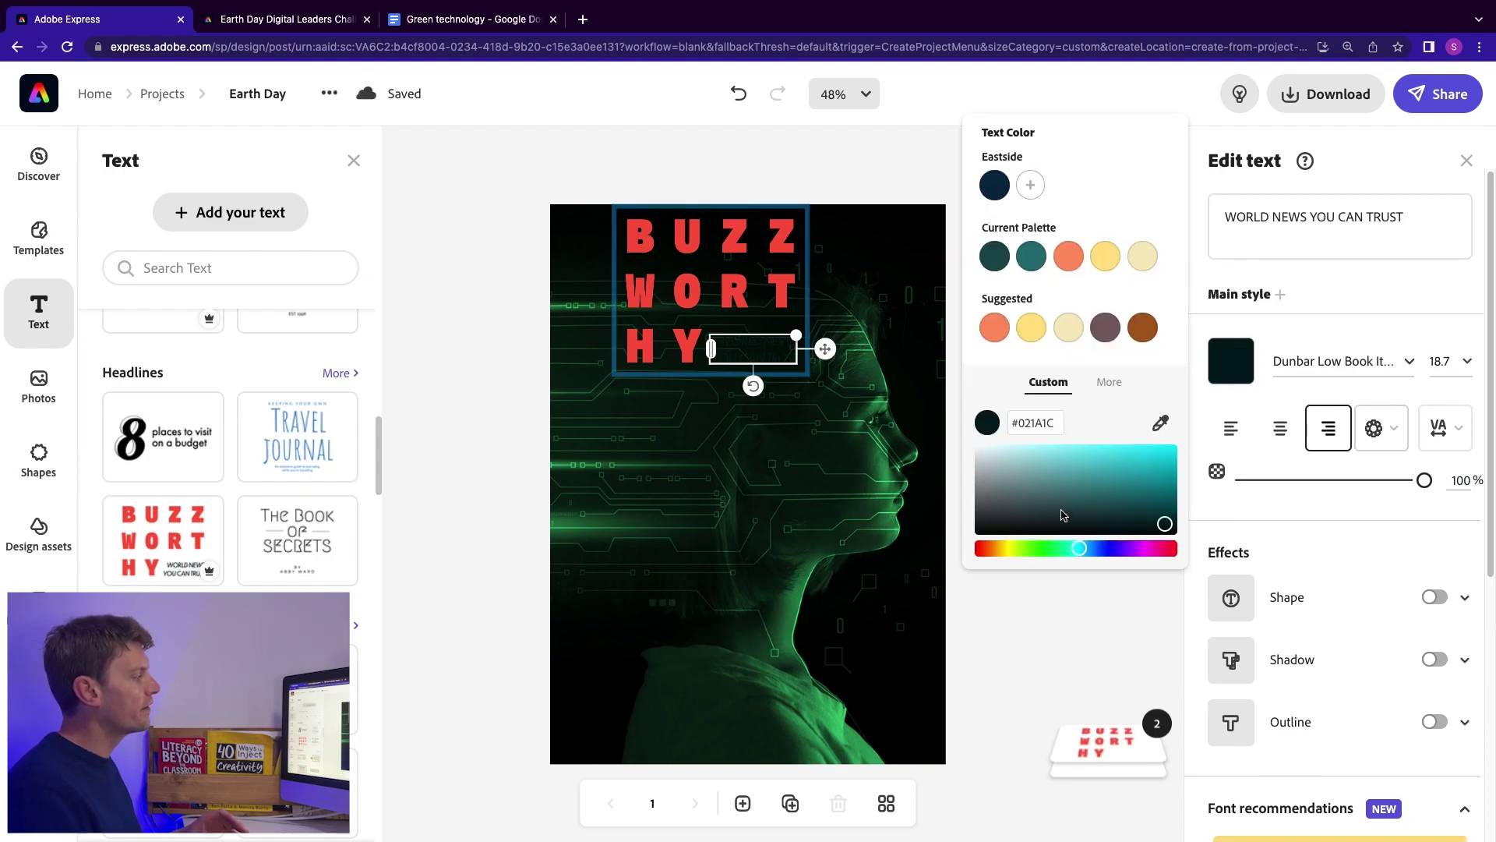
{"action": "left_click_drag", "start_coordinate": [1166, 528], "coordinate": [979, 444]}
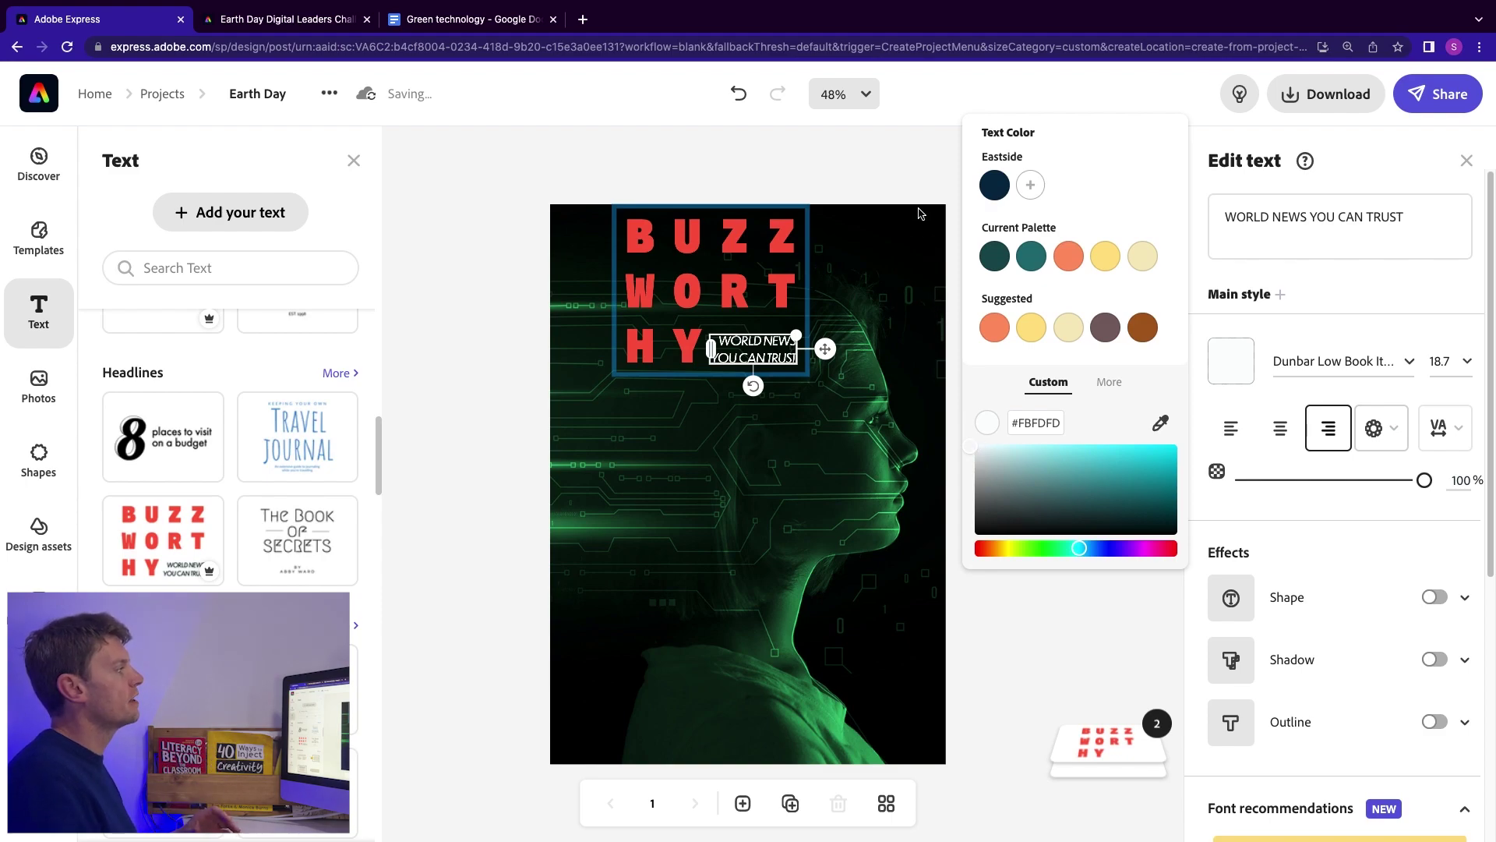
{"action": "left_click", "coordinate": [906, 185]}
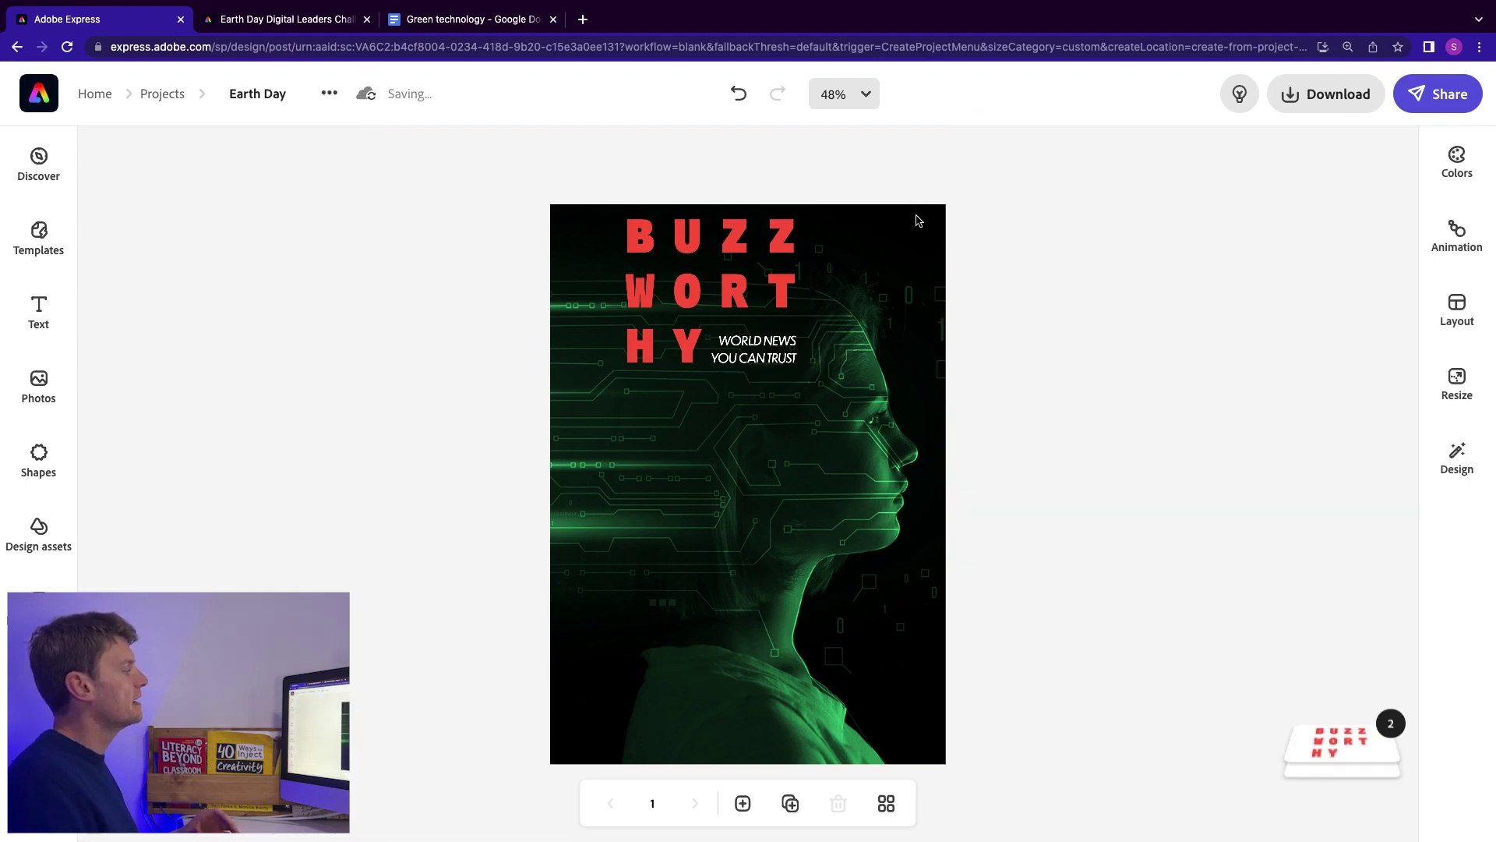
Replace the "BUZZWORTHY" headline text with "green tech" on two lines.
{"action": "left_click", "coordinate": [710, 247]}
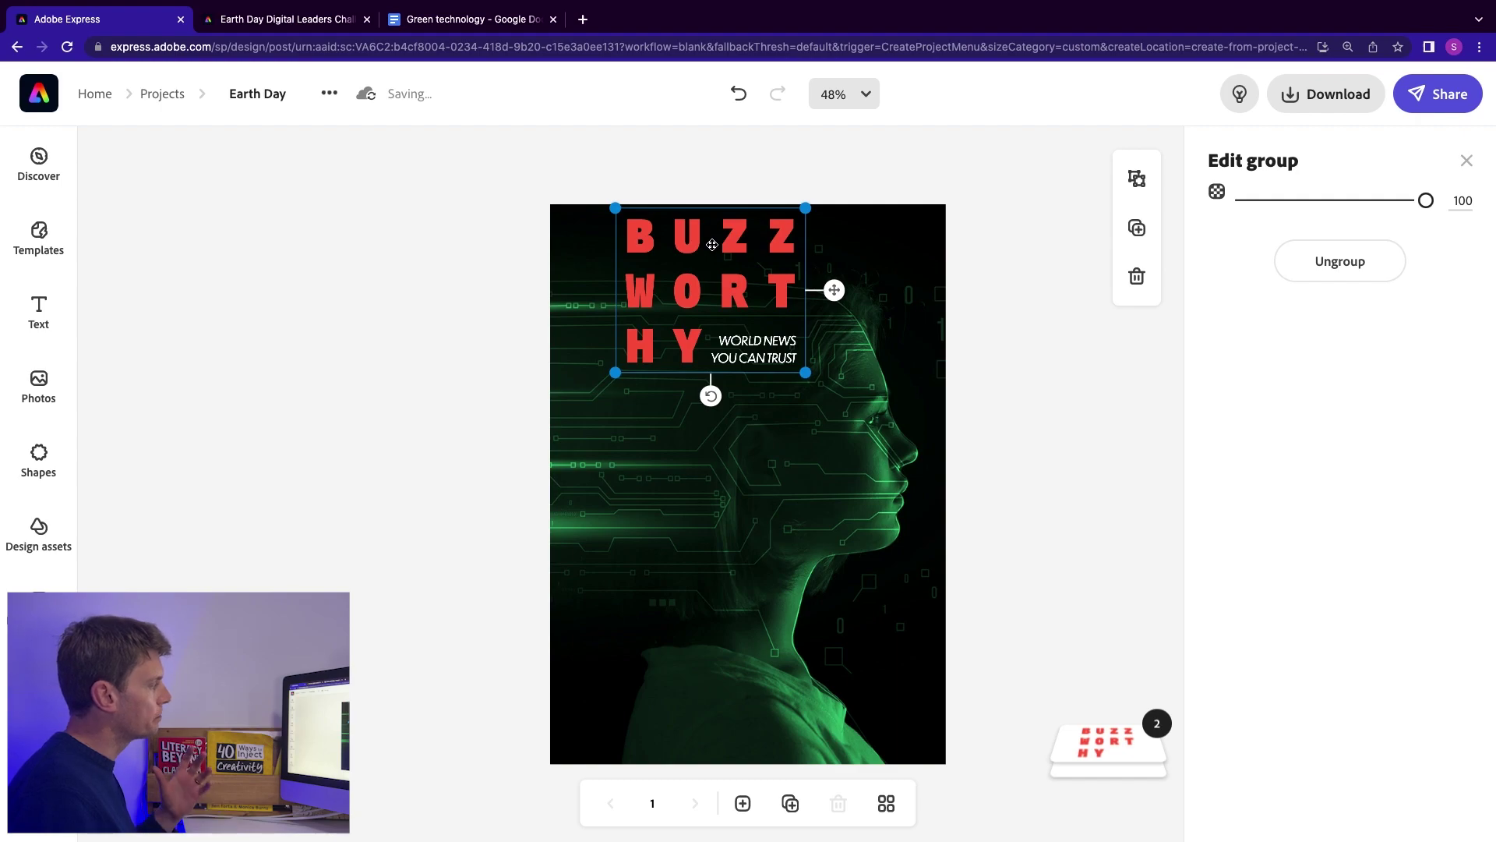
{"action": "left_click", "coordinate": [711, 248]}
{"action": "key", "text": "ctrl+a"}
{"action": "type", "text": "green tech"}
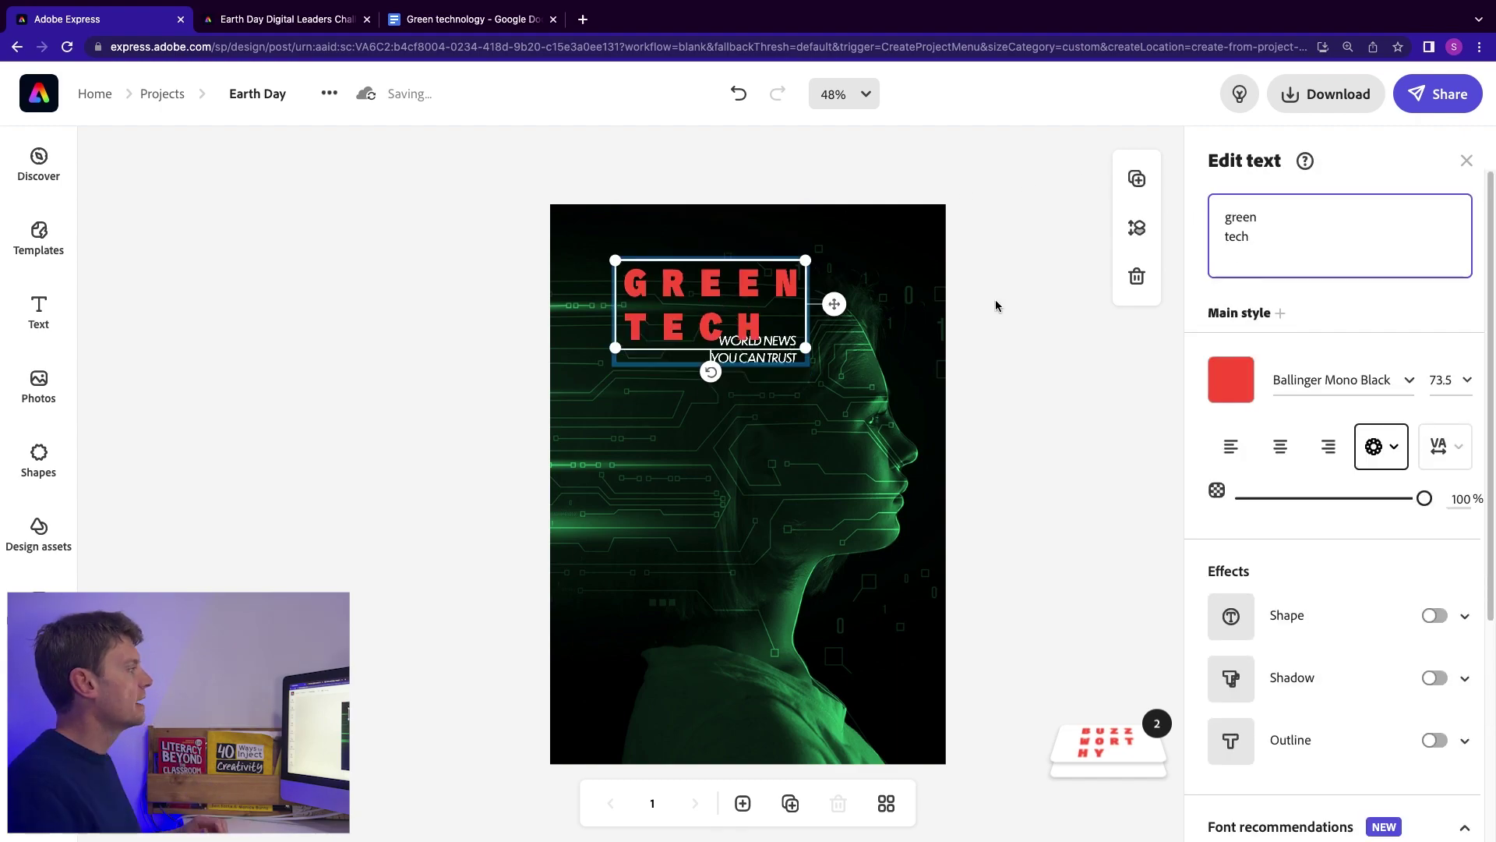
{"action": "left_click", "coordinate": [1025, 293]}
Enlarge the headline group so it spans nearly the full width of the upper page.
{"action": "left_click", "coordinate": [727, 313]}
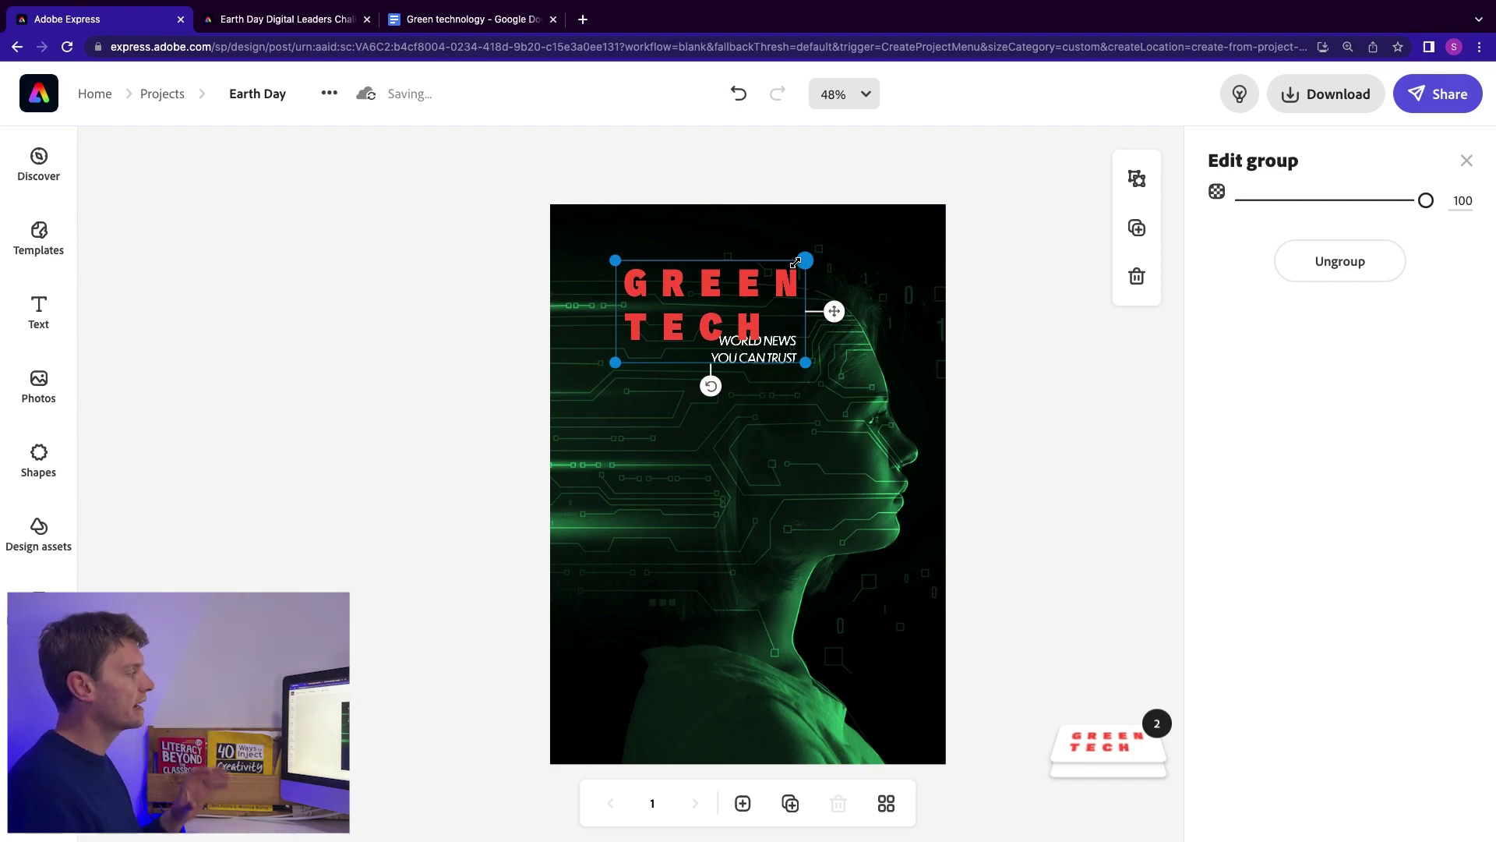
{"action": "left_click_drag", "start_coordinate": [796, 263], "coordinate": [897, 210]}
{"action": "left_click_drag", "start_coordinate": [615, 363], "coordinate": [578, 394]}
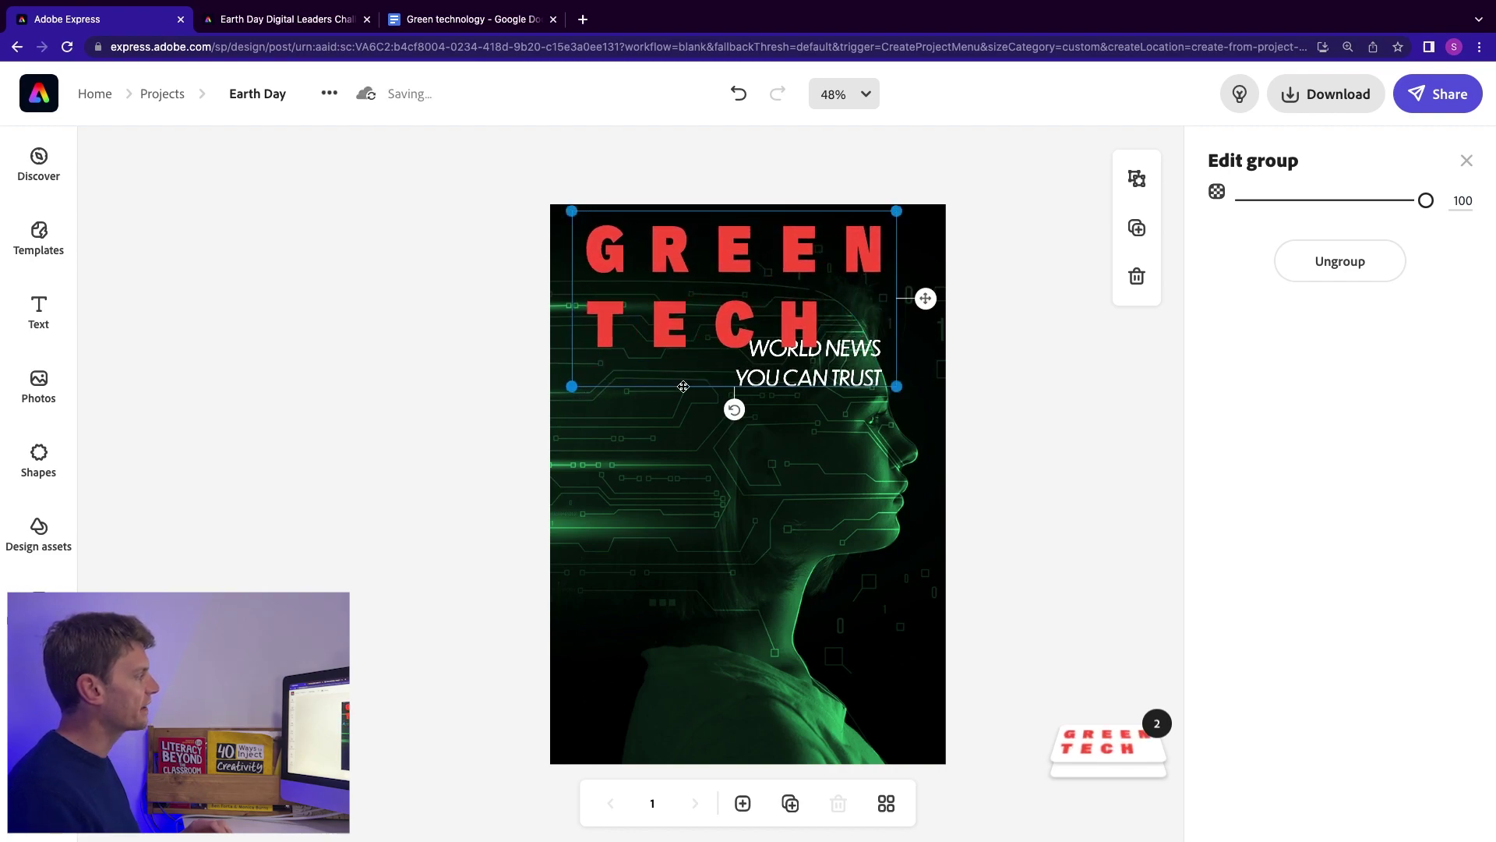
{"action": "left_click_drag", "start_coordinate": [887, 381], "coordinate": [924, 388]}
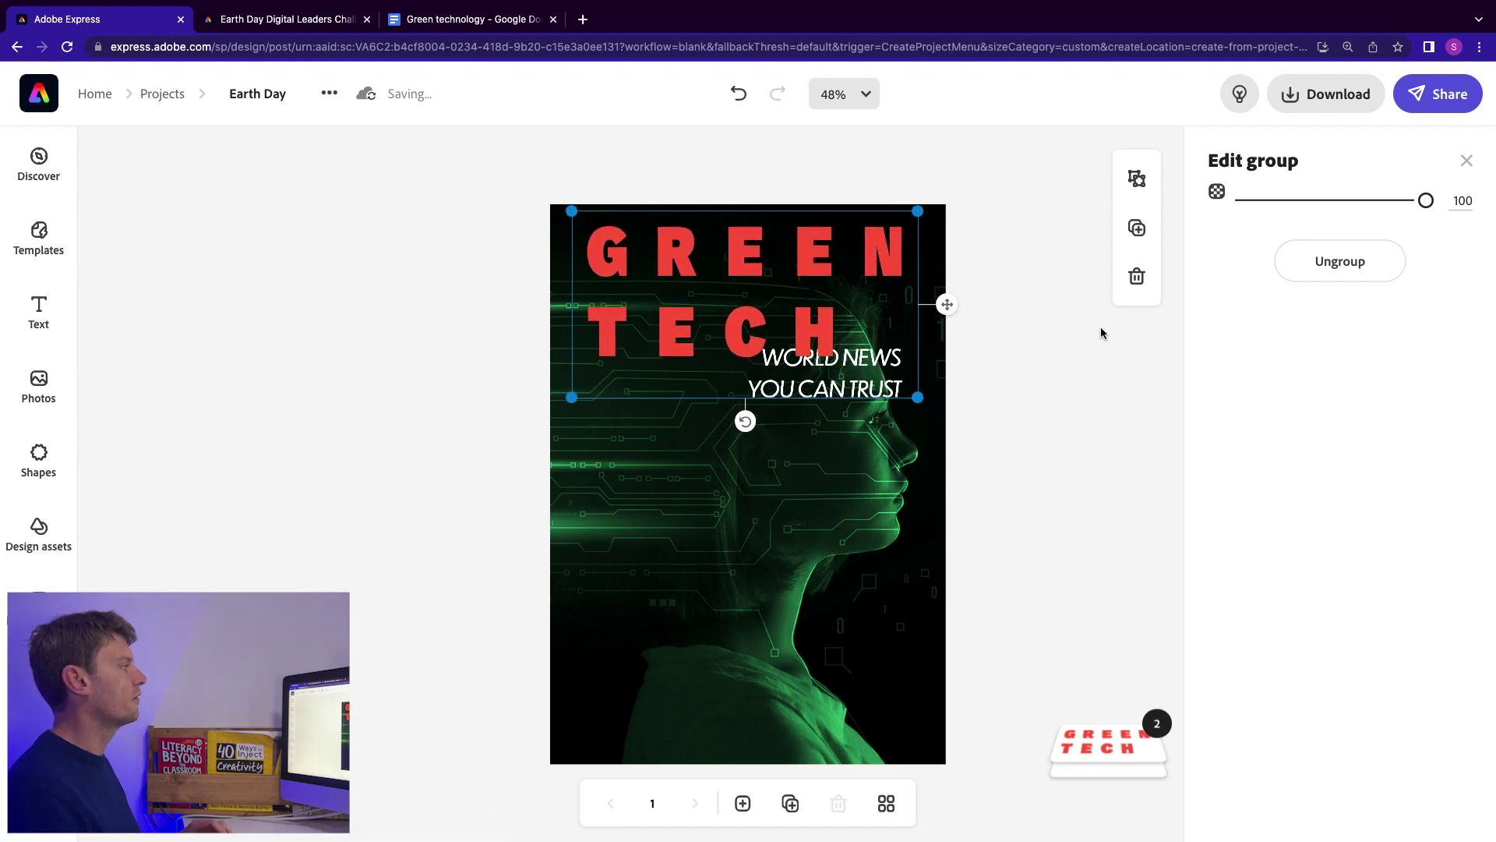
Recolour the "green tech" headline with a green sampled from the background image, brightened to a vivid shade.
{"action": "left_click", "coordinate": [747, 257]}
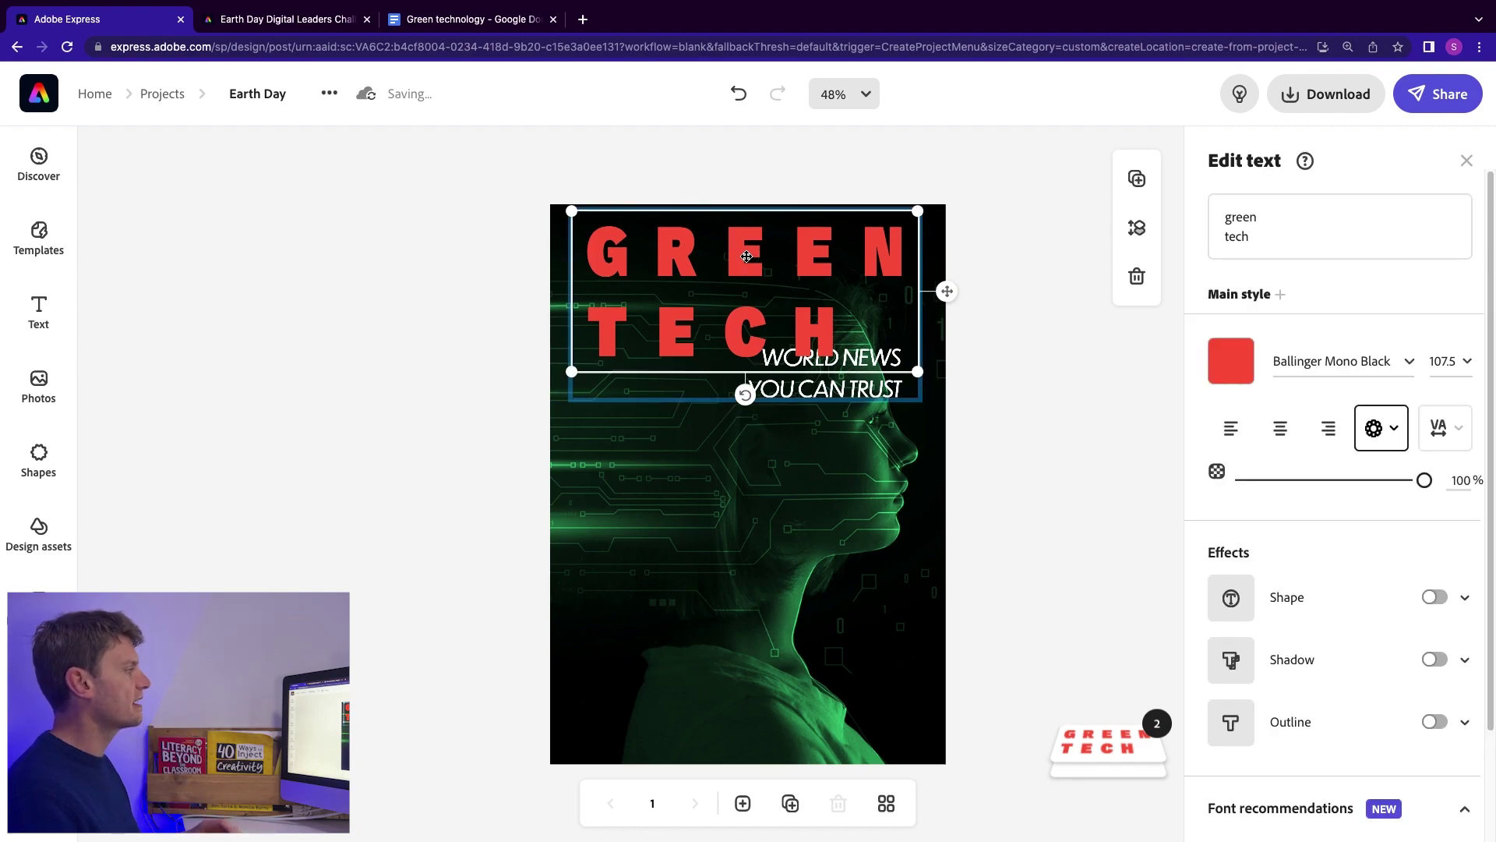
{"action": "left_click", "coordinate": [1223, 366]}
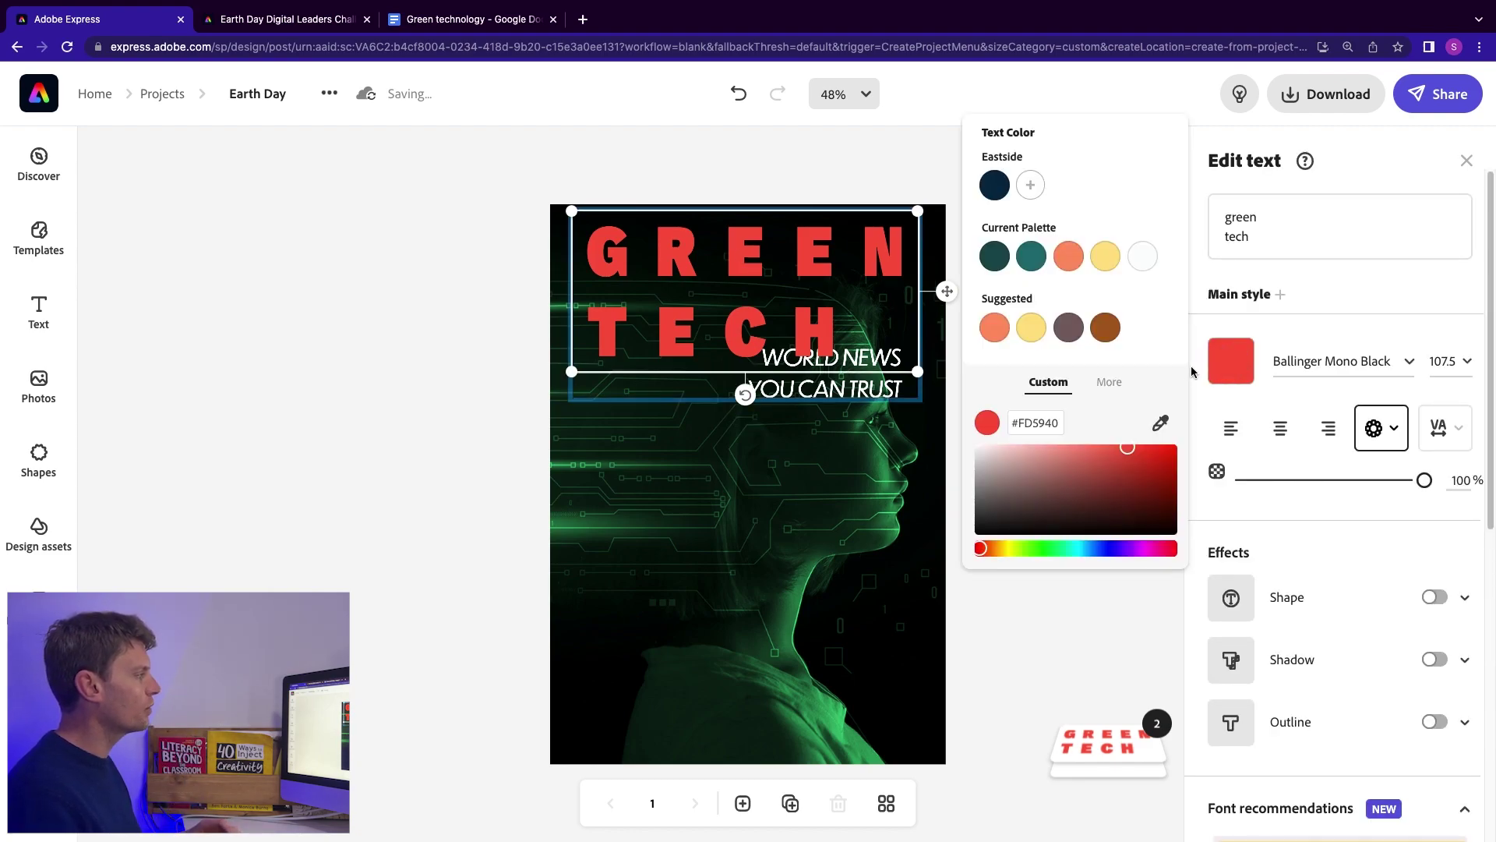
{"action": "left_click", "coordinate": [1161, 424]}
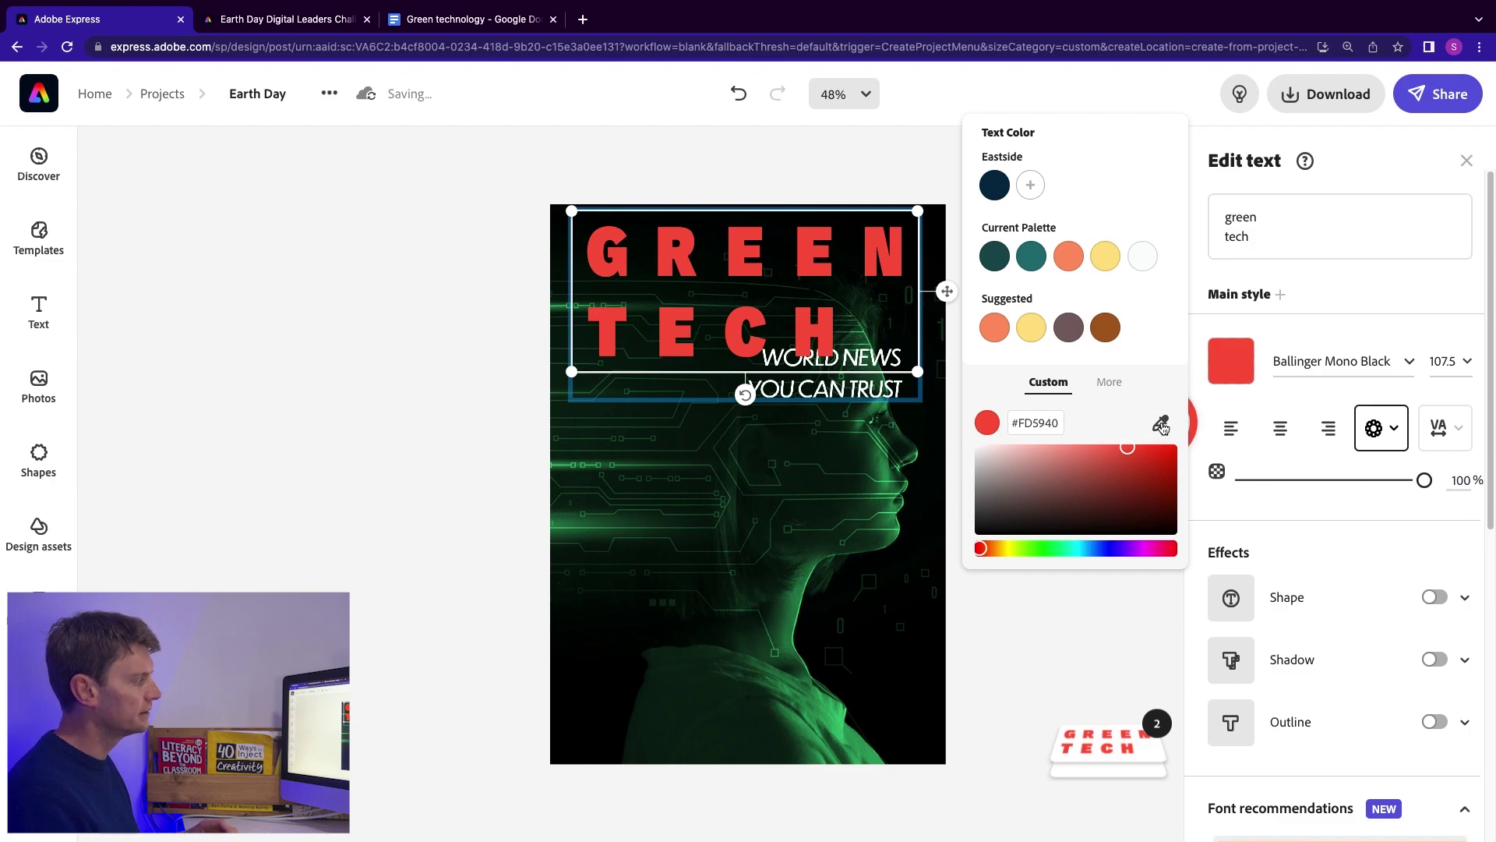
{"action": "left_click", "coordinate": [896, 493]}
{"action": "left_click_drag", "start_coordinate": [1122, 483], "coordinate": [1152, 458]}
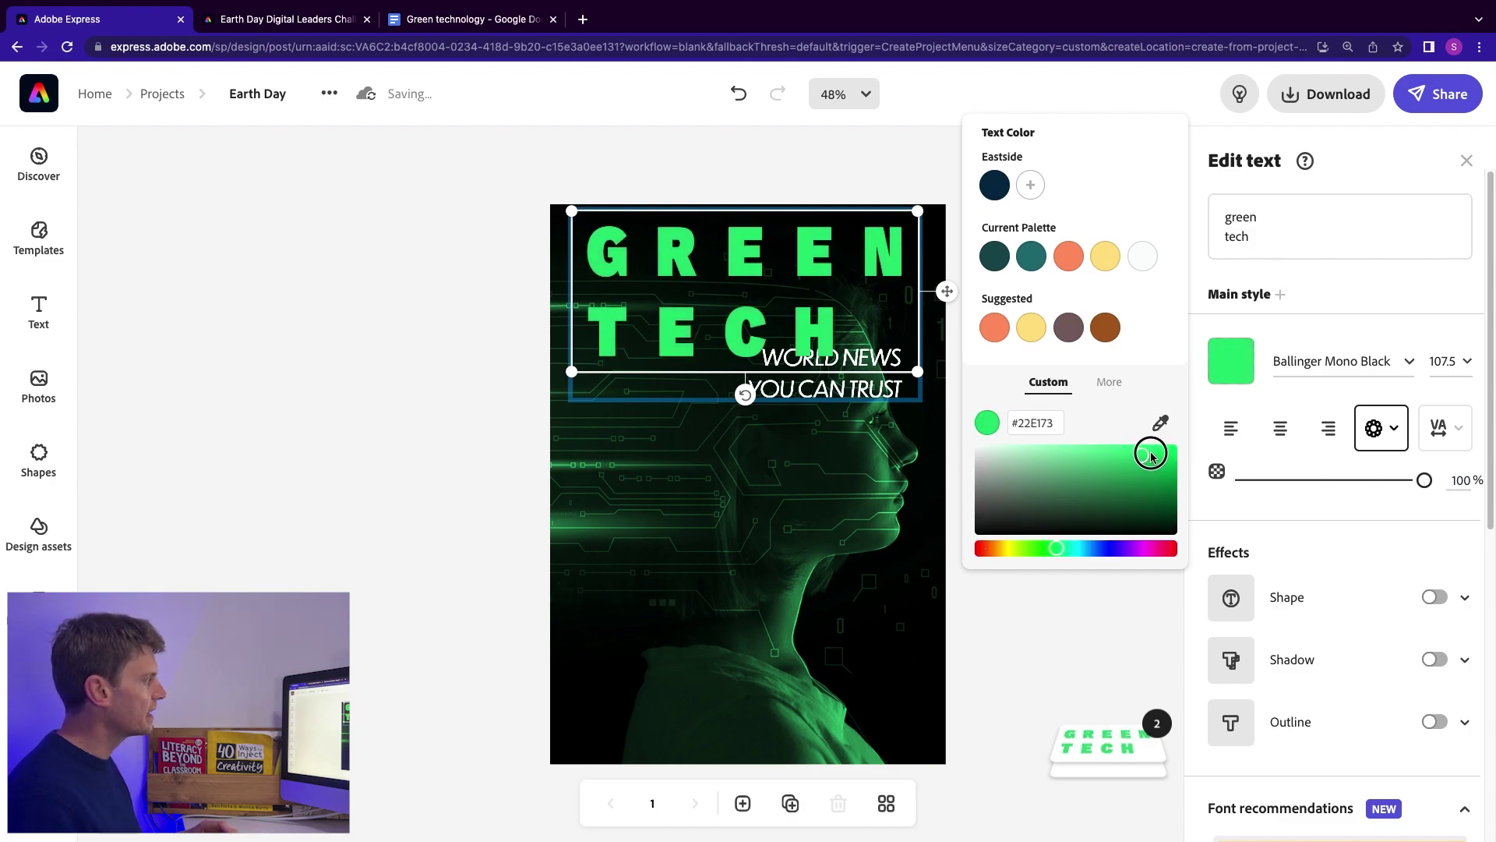
{"action": "left_click", "coordinate": [881, 363]}
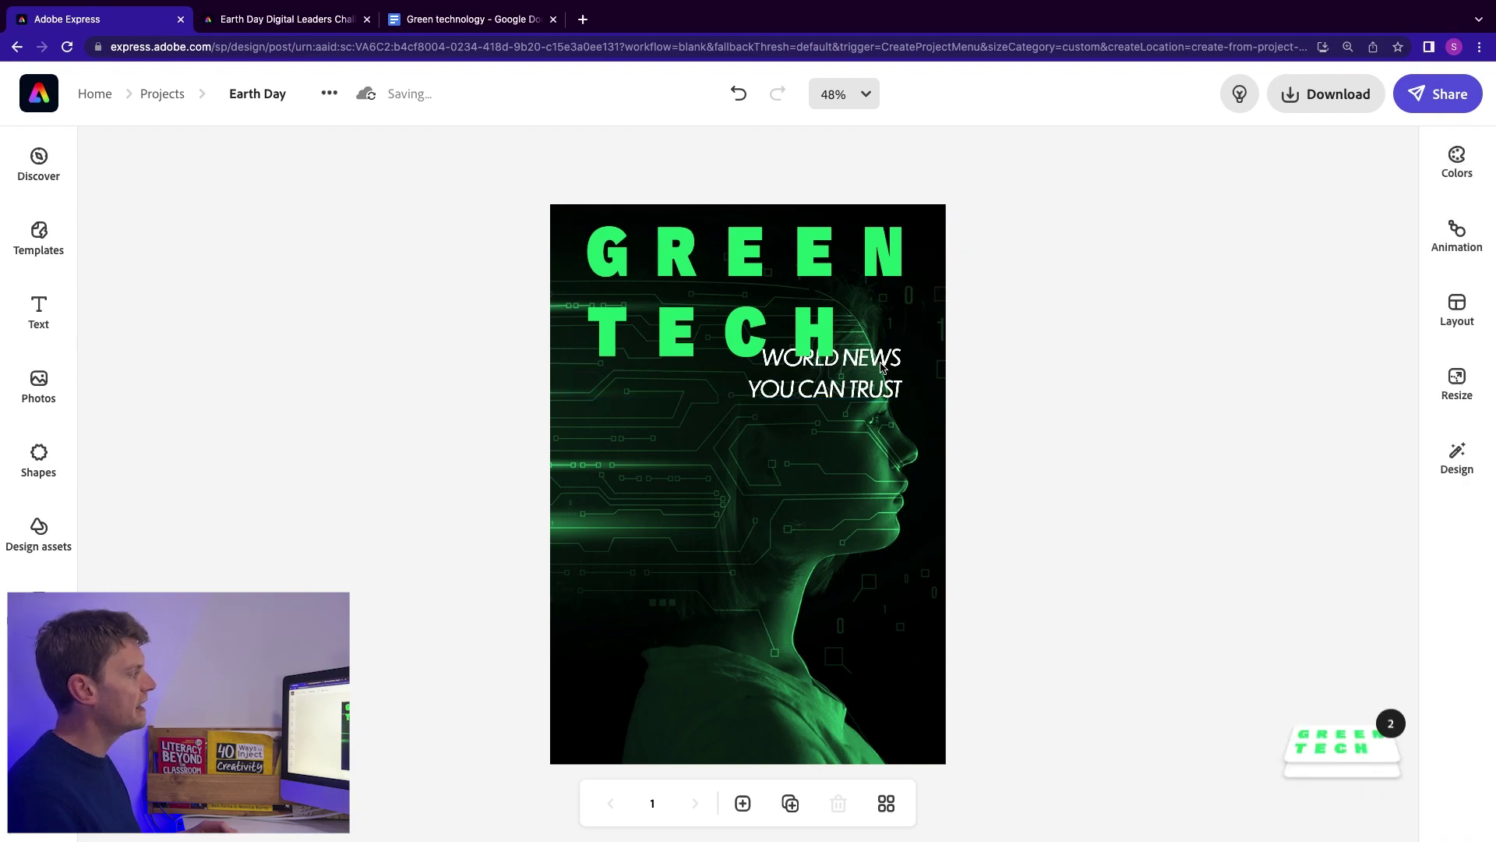
Replace the "WORLD NEWS YOU CAN TRUST" line in the headline group with "WE CAN INVEST IN".
{"action": "left_click", "coordinate": [881, 363]}
{"action": "left_click", "coordinate": [882, 363]}
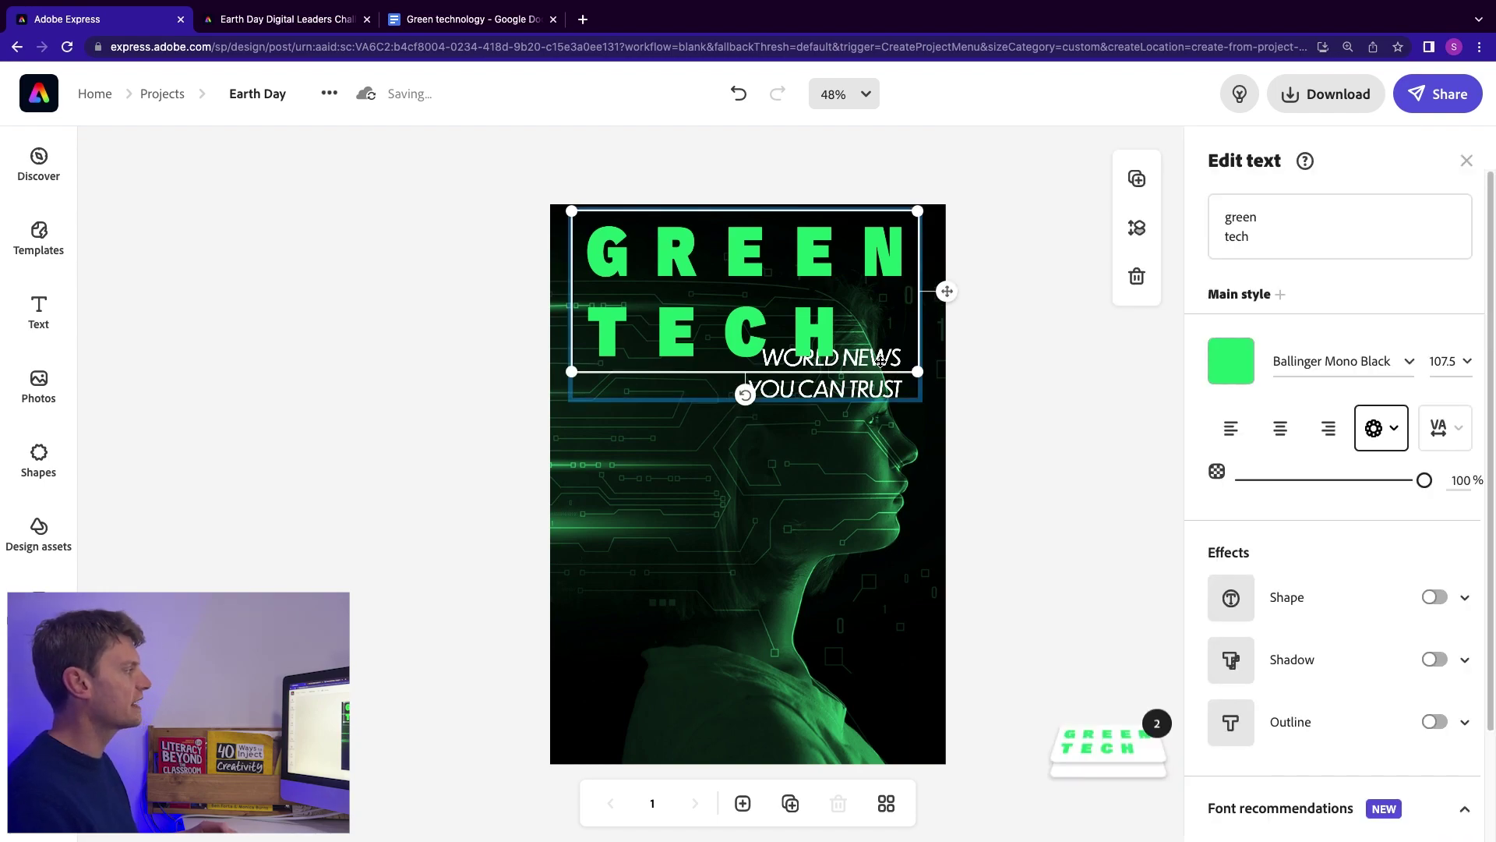
{"action": "left_click", "coordinate": [881, 363]}
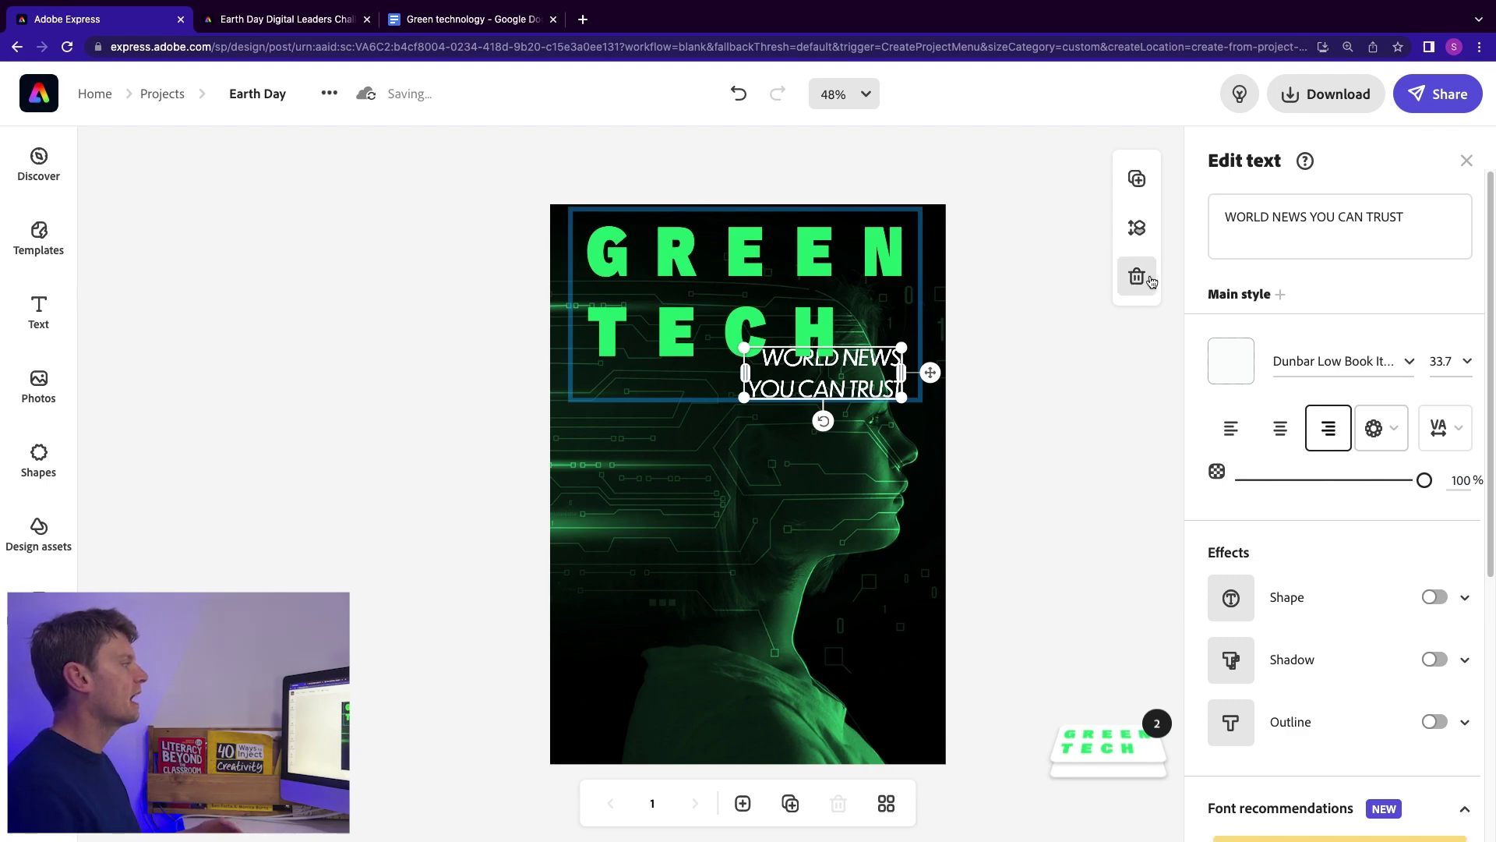
{"action": "left_click", "coordinate": [1228, 215]}
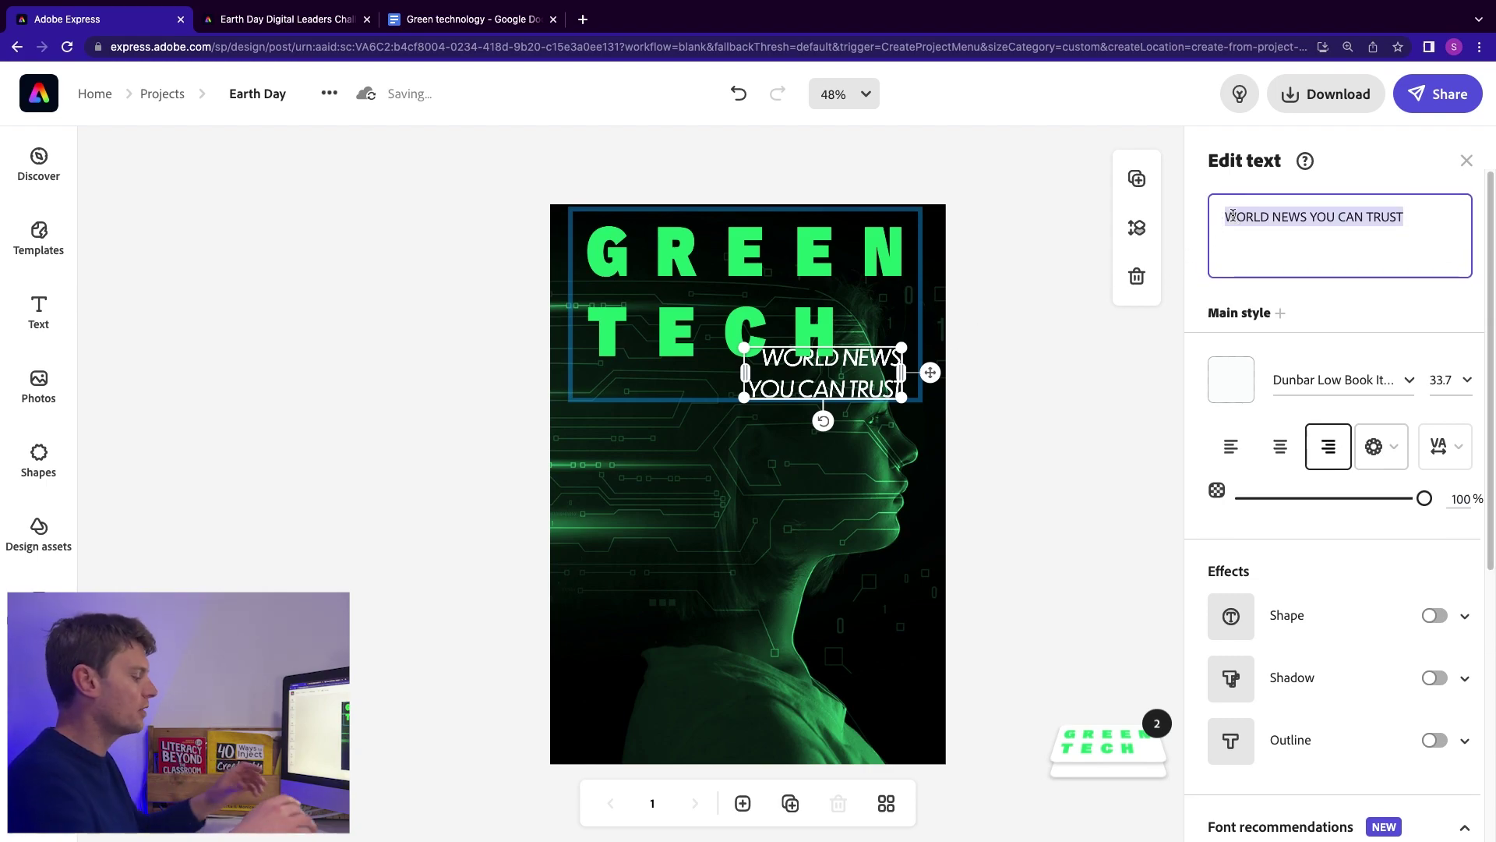
{"action": "type", "text": "WE CAN INVEST IN"}
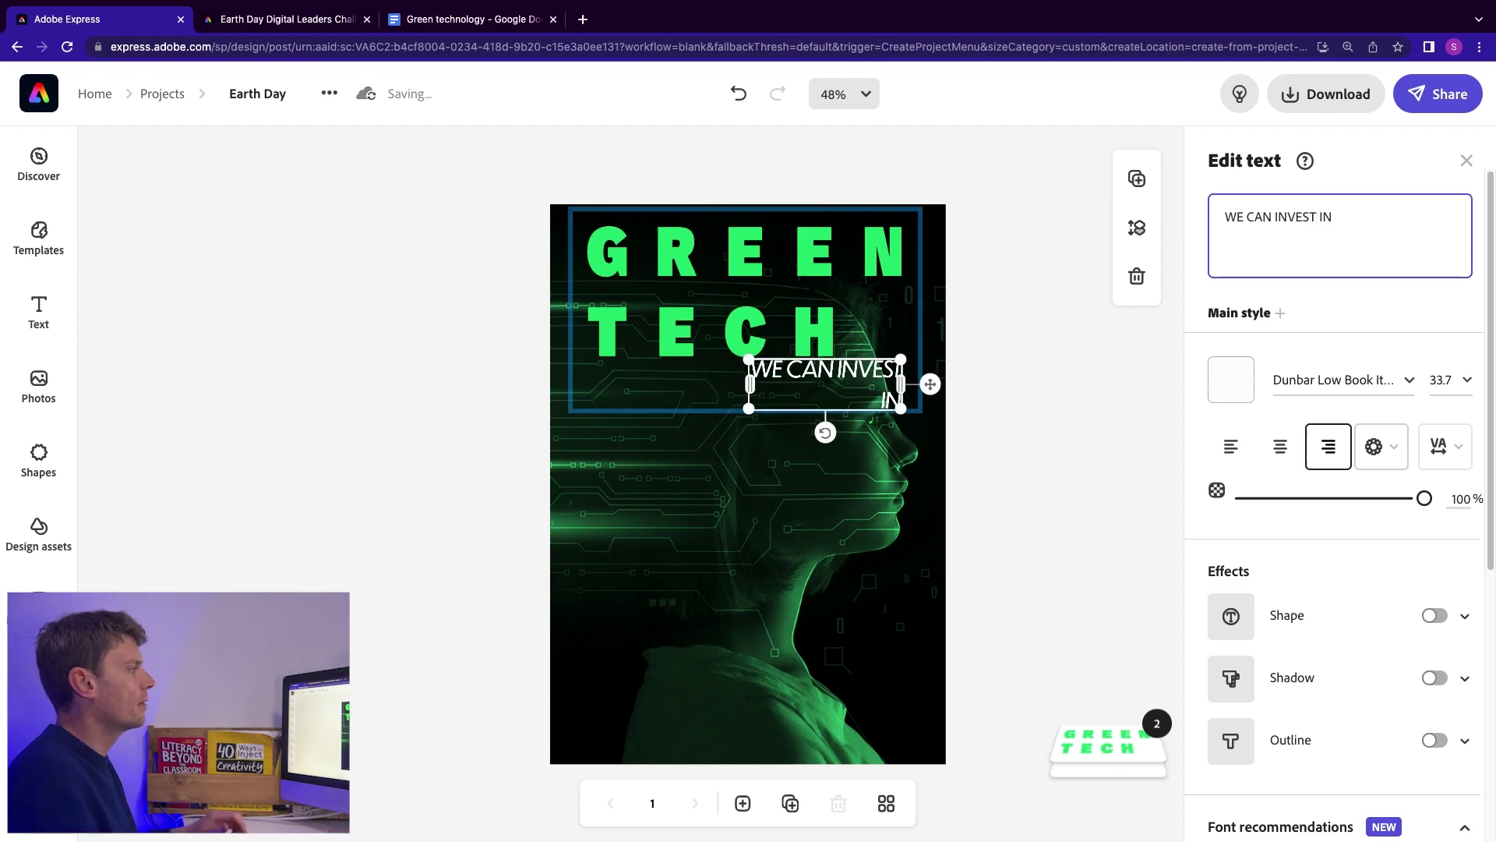
Resize the "WE CAN INVEST IN" text to wrap after "CAN" and place it just to the right of "TECH".
{"action": "left_click_drag", "start_coordinate": [750, 360], "coordinate": [813, 350]}
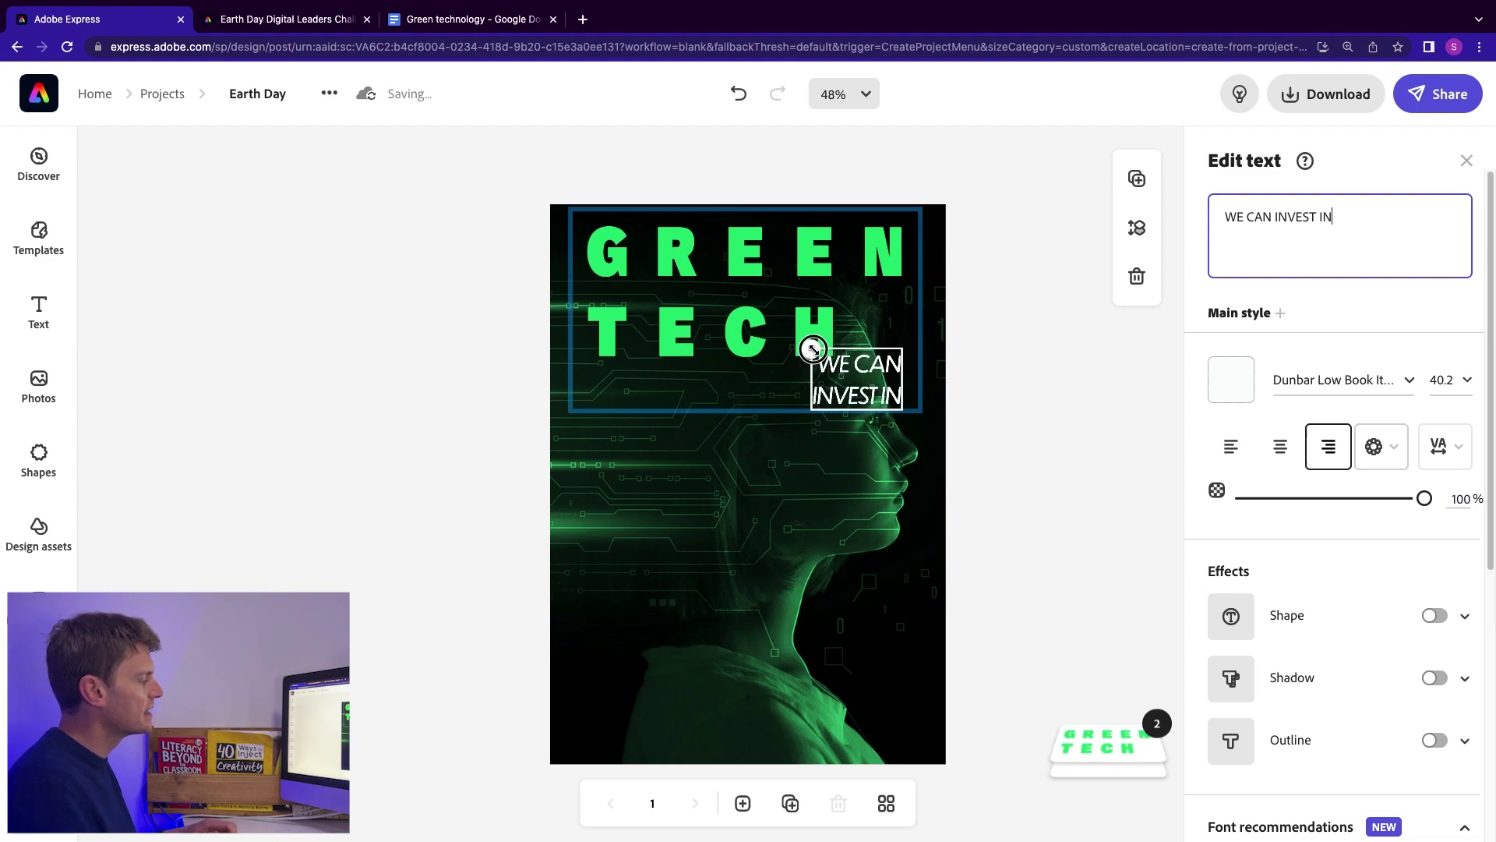
{"action": "left_click_drag", "start_coordinate": [929, 376], "coordinate": [959, 343]}
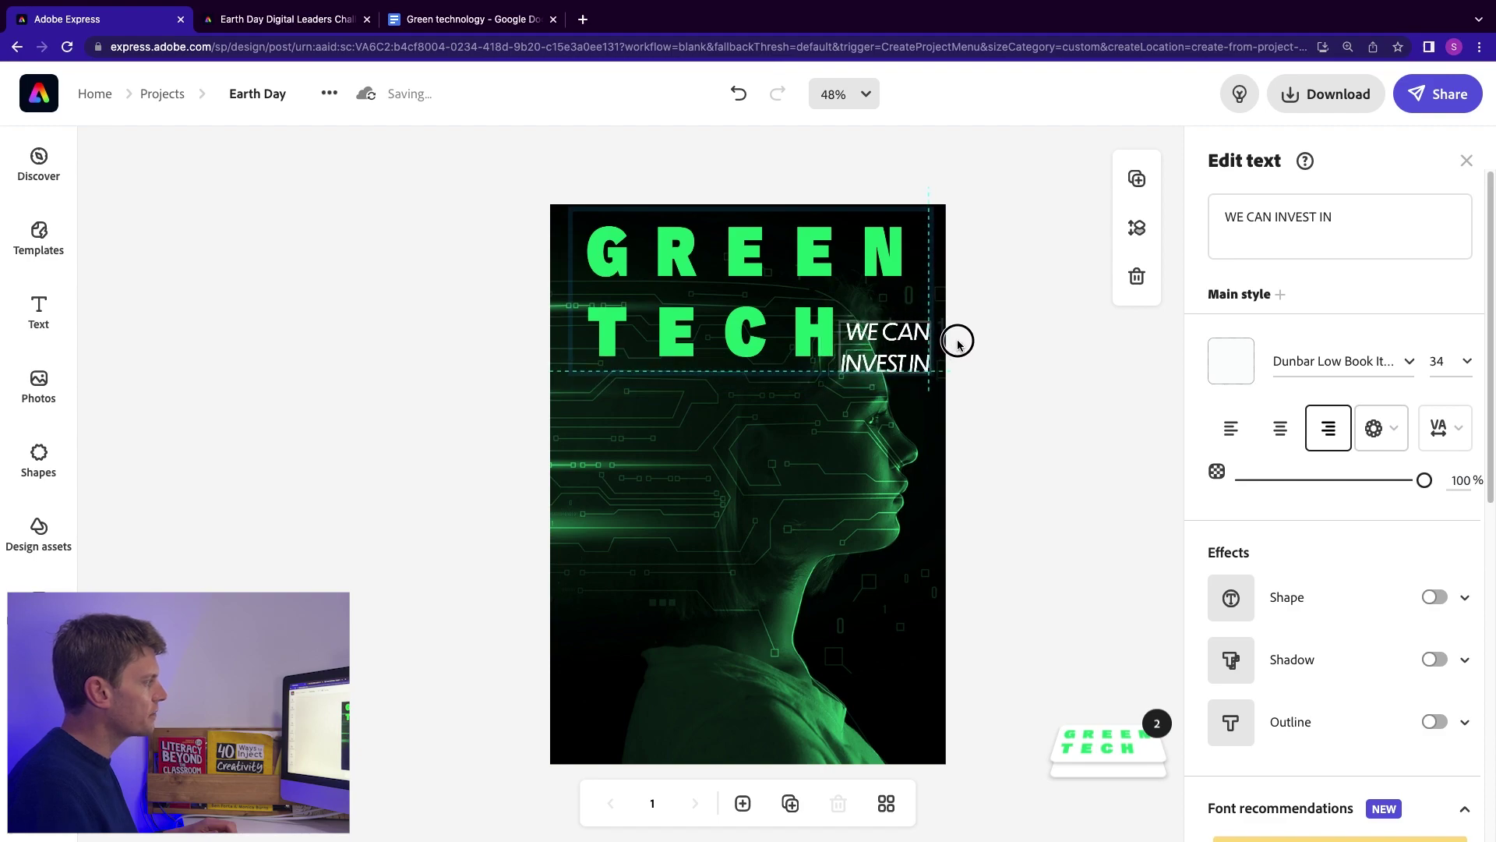
{"action": "left_click", "coordinate": [1013, 327]}
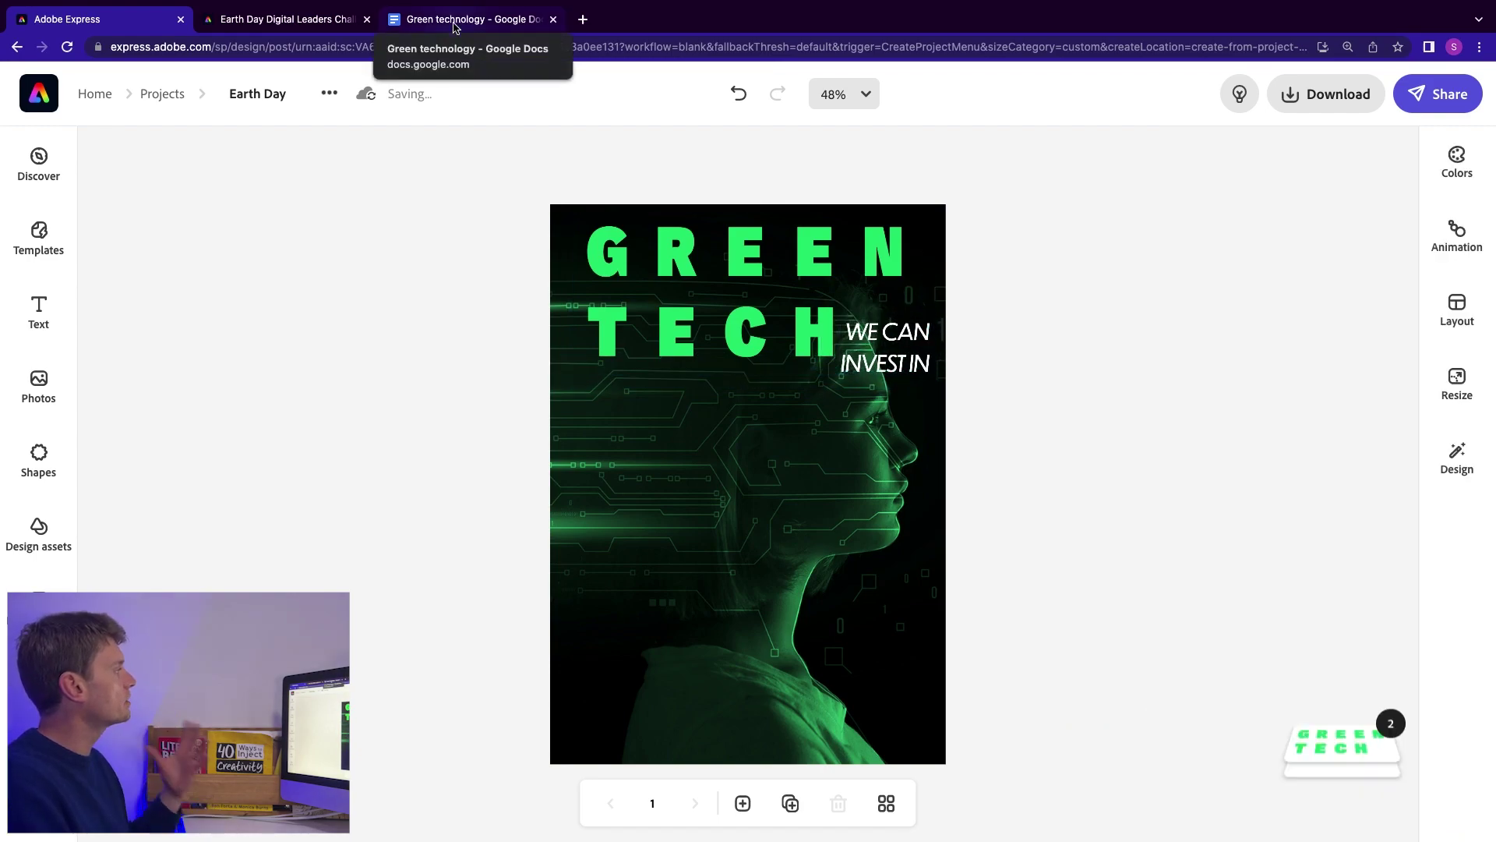
Switch to the Green technology Google Doc and copy the paragraph under "Transparent Solar Panels".
{"action": "left_click", "coordinate": [454, 22]}
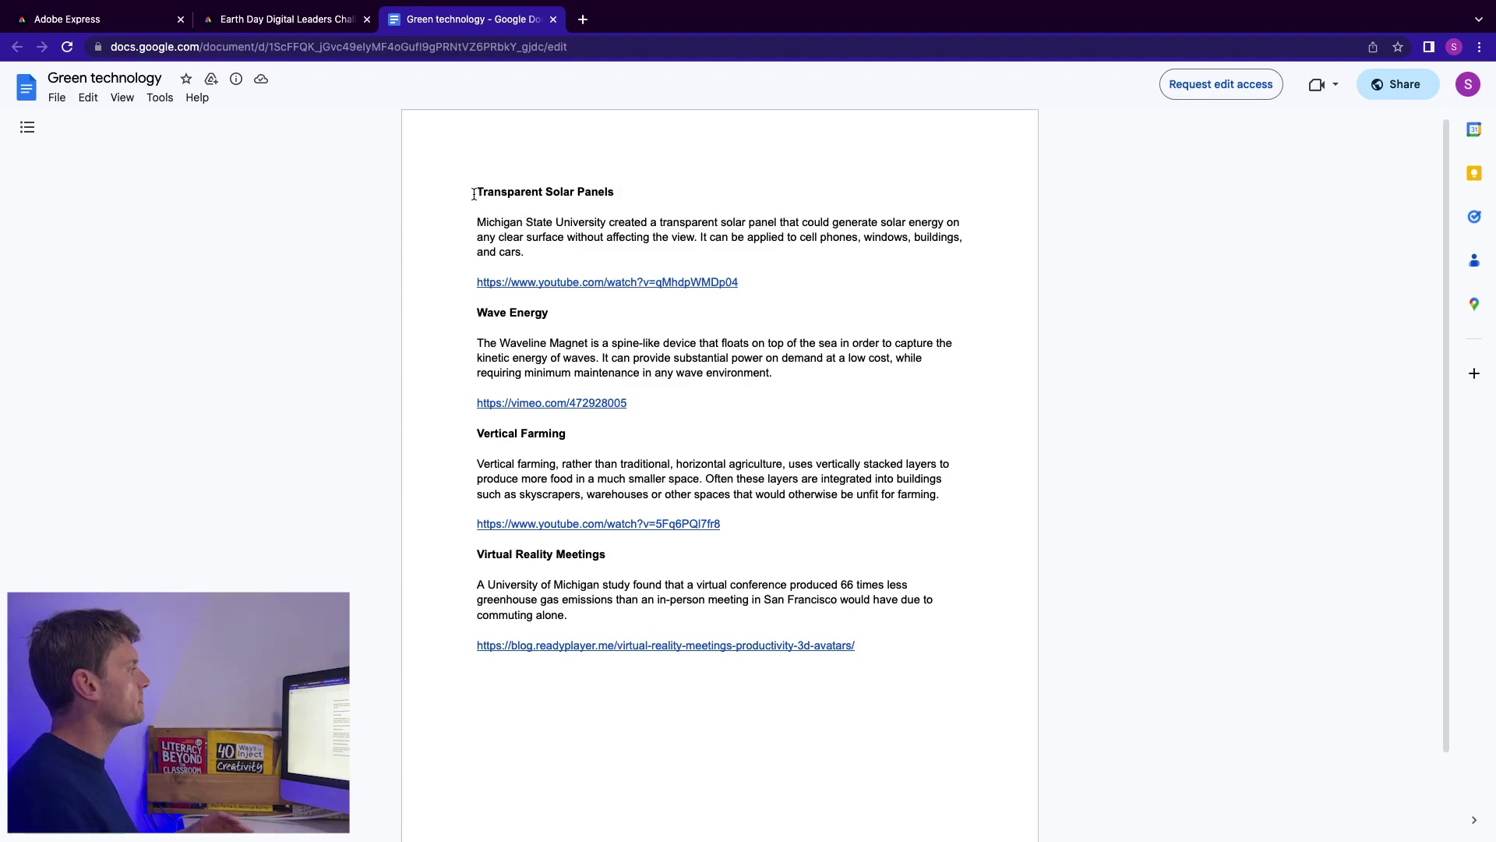
{"action": "left_click_drag", "start_coordinate": [479, 222], "coordinate": [536, 250]}
{"action": "key", "text": "ctrl+c"}
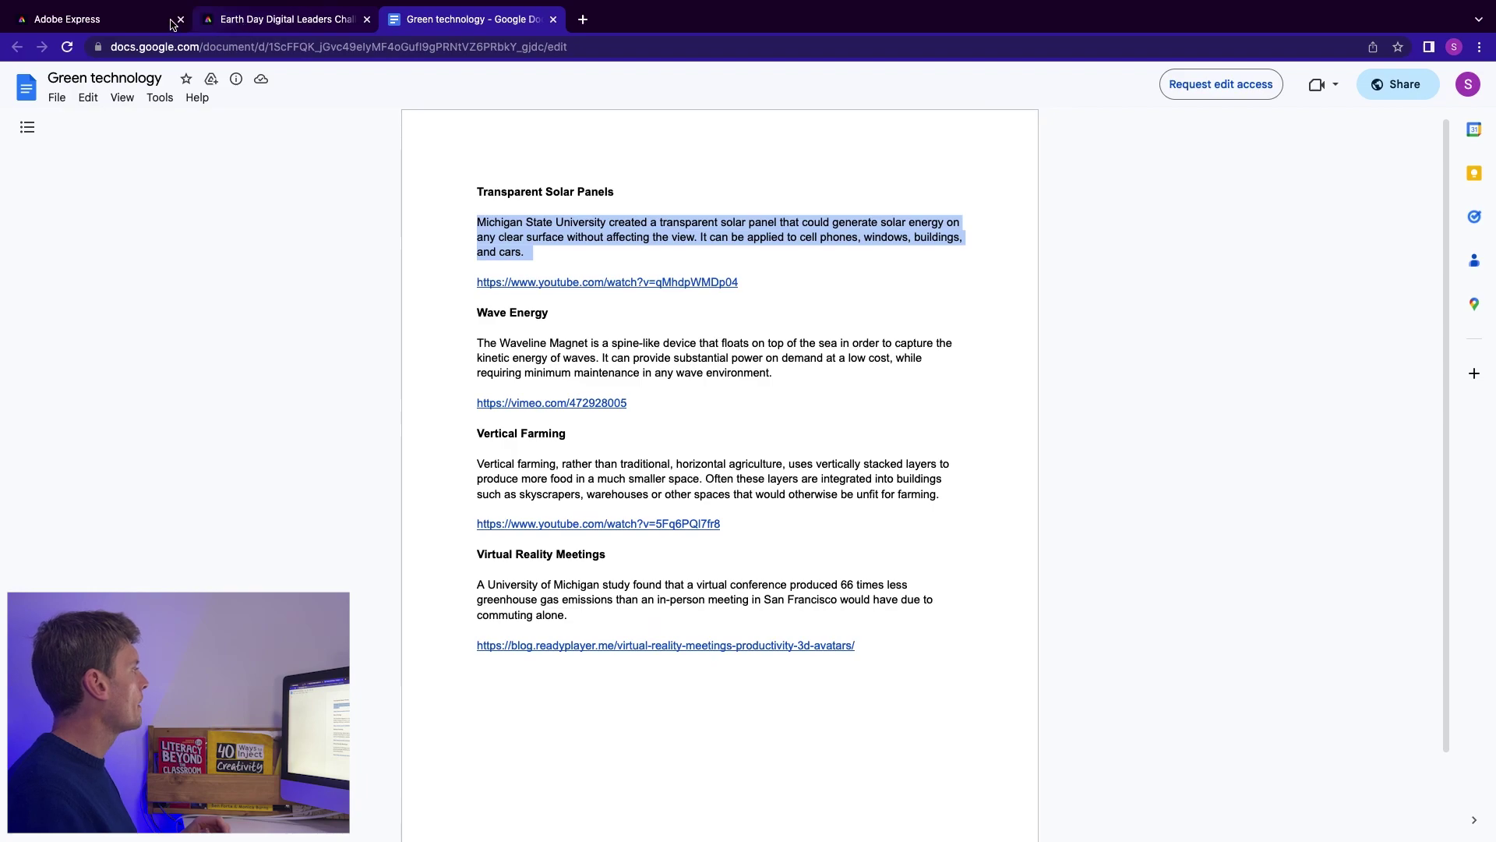
Back in Adobe Express, add a text box with the copied solar panel paragraph and shrink it to about size 15.5.
{"action": "left_click", "coordinate": [136, 26]}
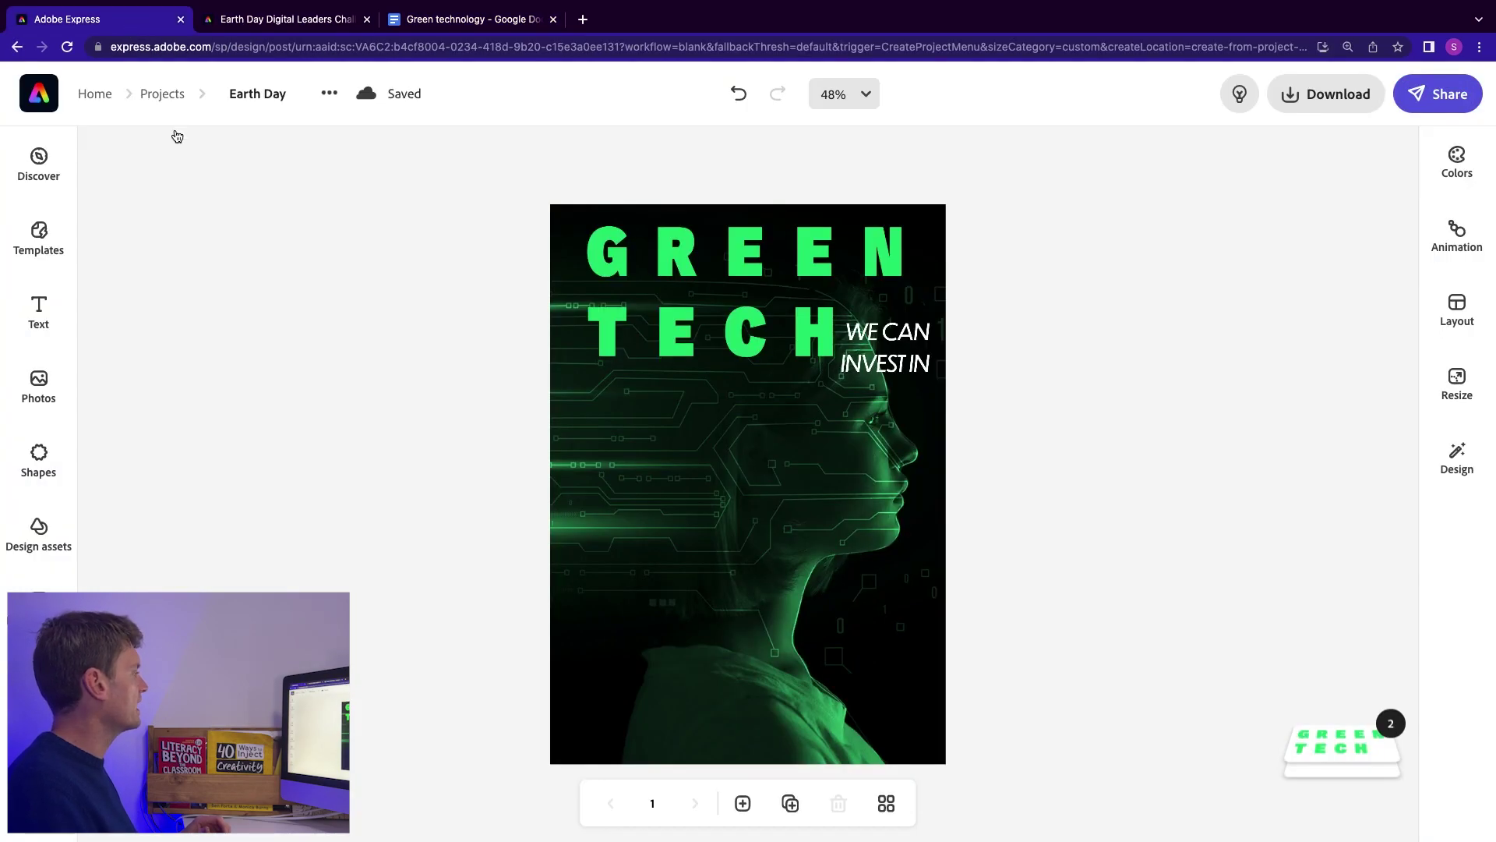
{"action": "left_click", "coordinate": [39, 308]}
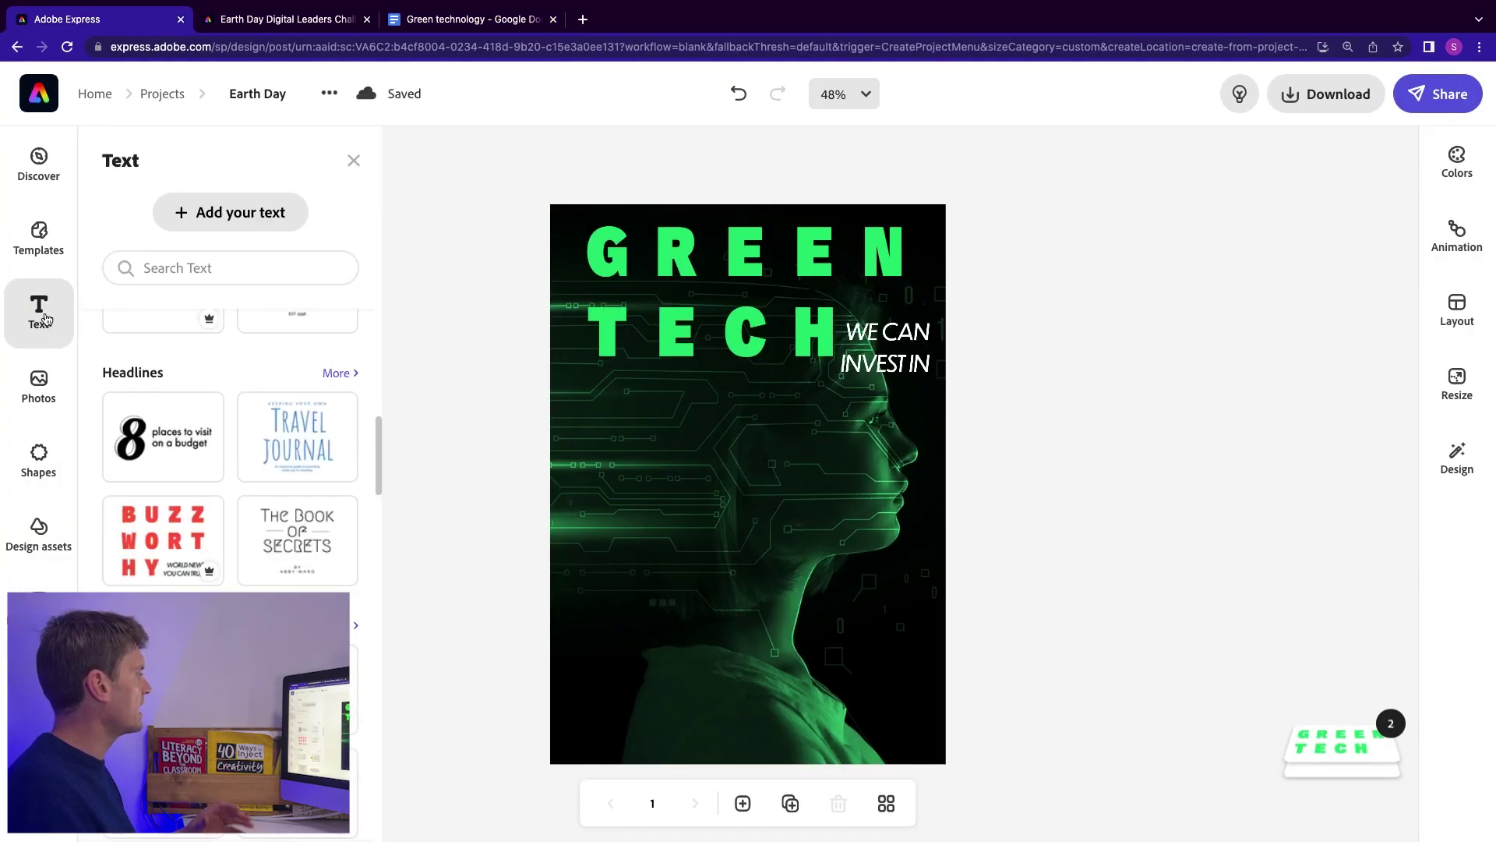
{"action": "left_click", "coordinate": [216, 216]}
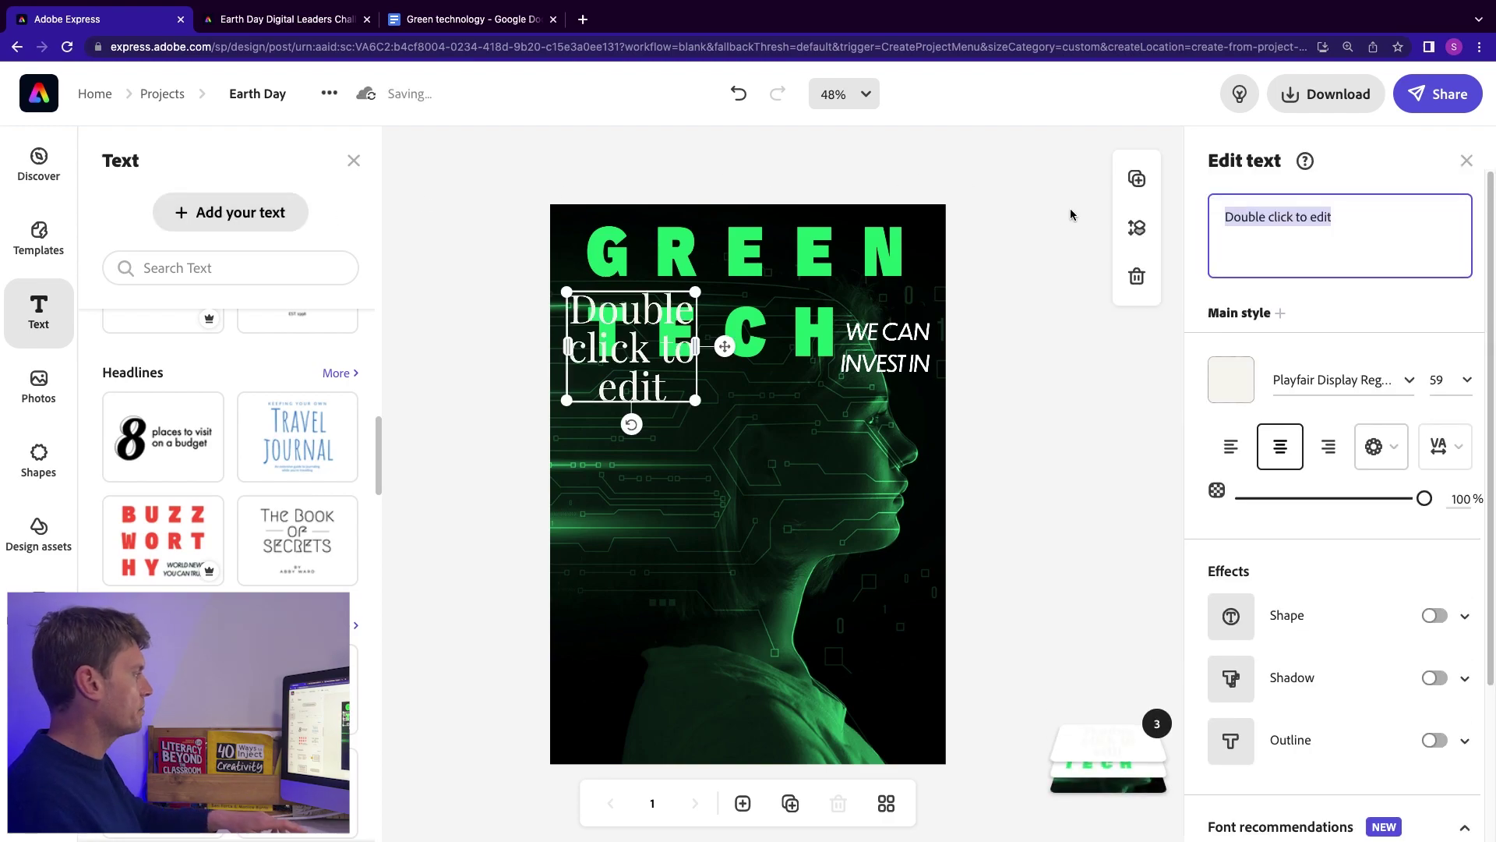
{"action": "key", "text": "ctrl+v"}
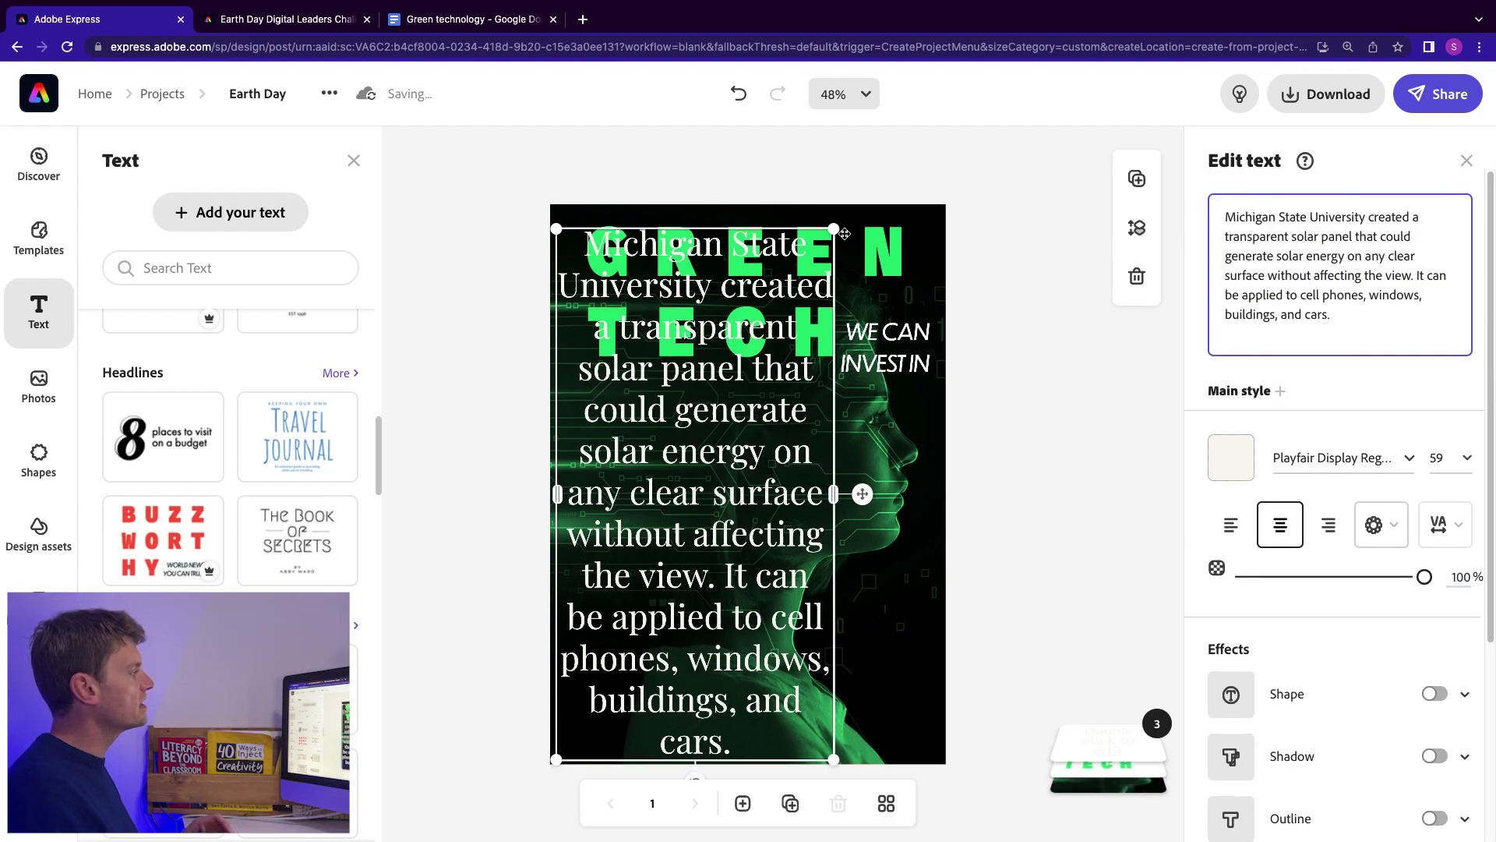
{"action": "left_click_drag", "start_coordinate": [838, 231], "coordinate": [777, 688]}
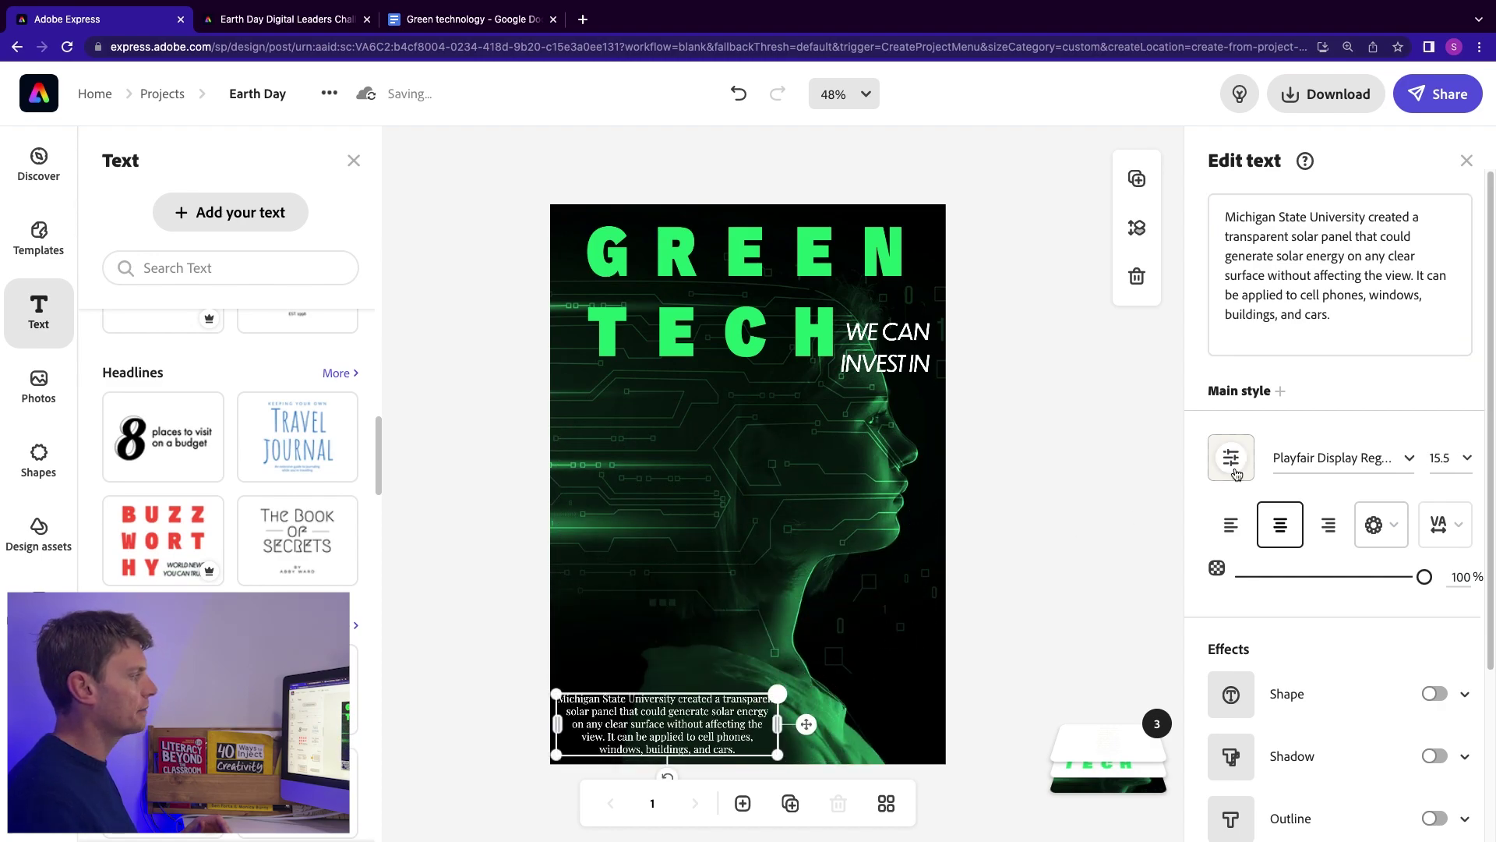
Left-align the solar panel paragraph and colour it near-white #FBFDFD from the current palette.
{"action": "left_click", "coordinate": [1229, 452]}
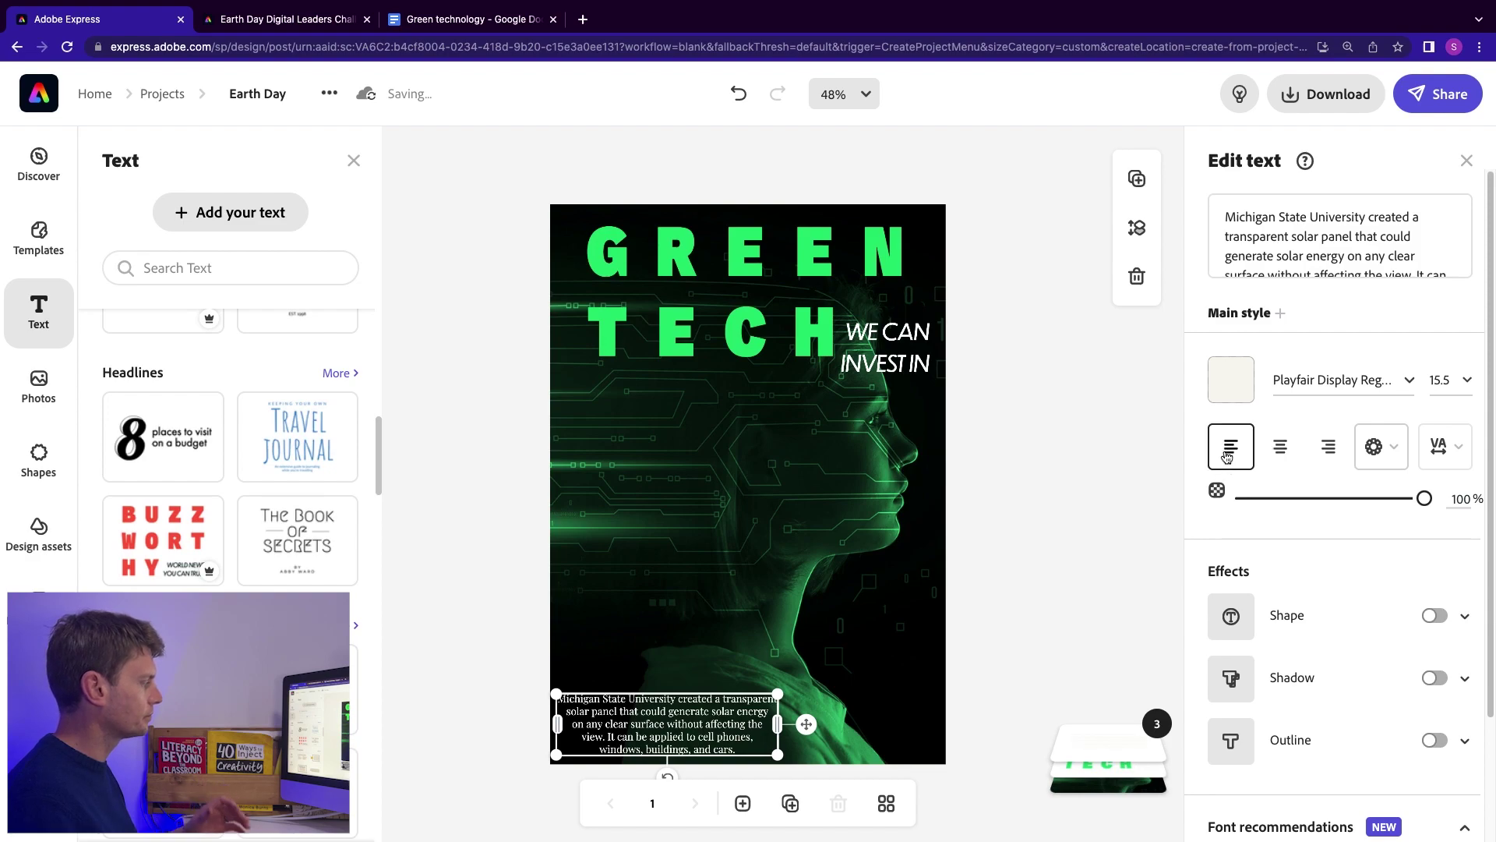
{"action": "left_click", "coordinate": [1233, 383]}
{"action": "left_click", "coordinate": [1143, 258]}
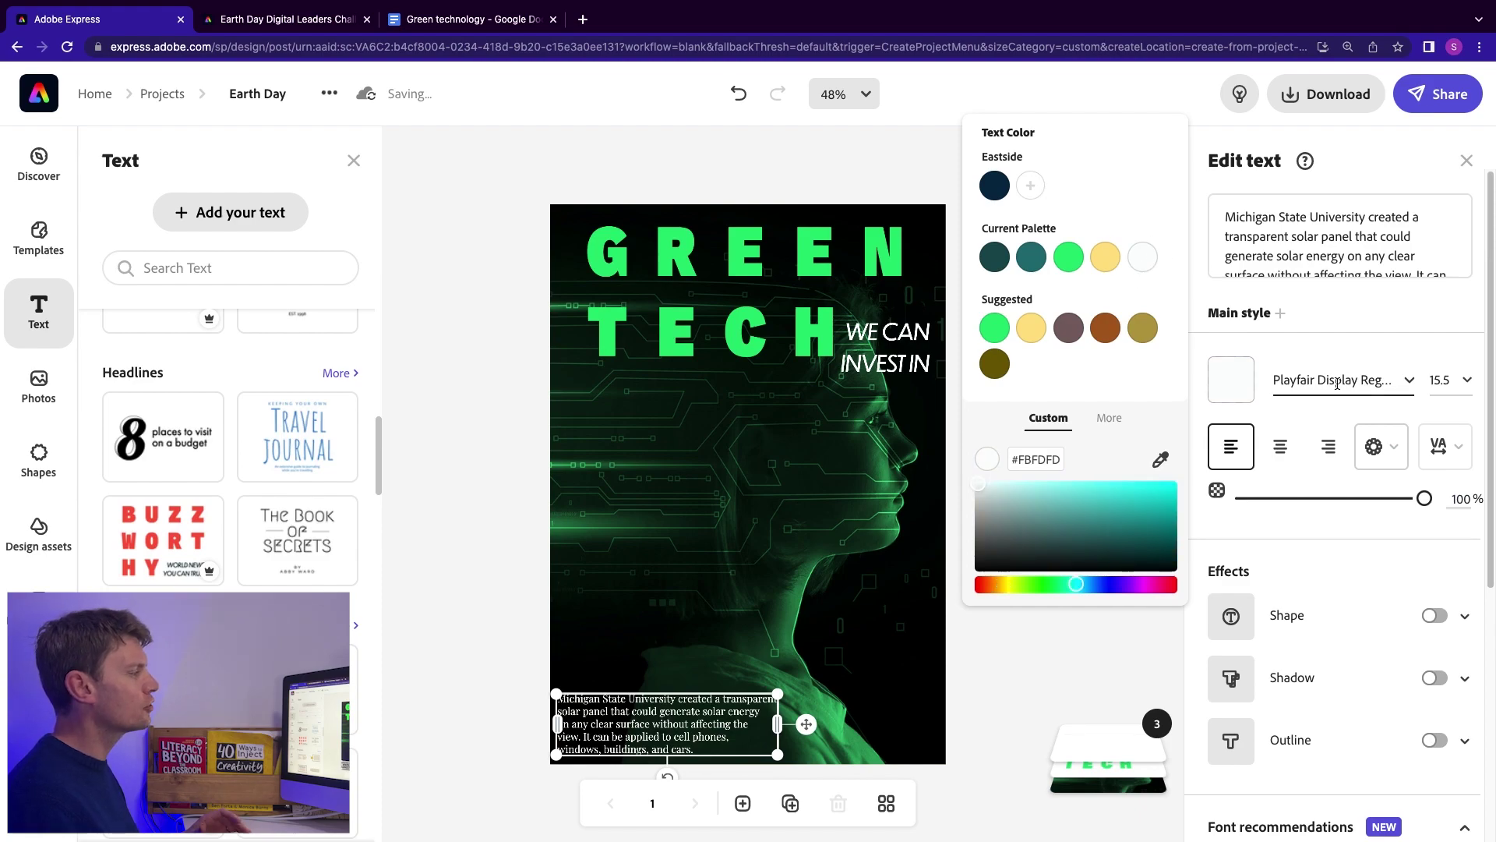
Set the solar panel paragraph's font to Economica Regular and move it below "WE CAN INVEST IN", near the page's right edge.
{"action": "left_click", "coordinate": [1408, 382]}
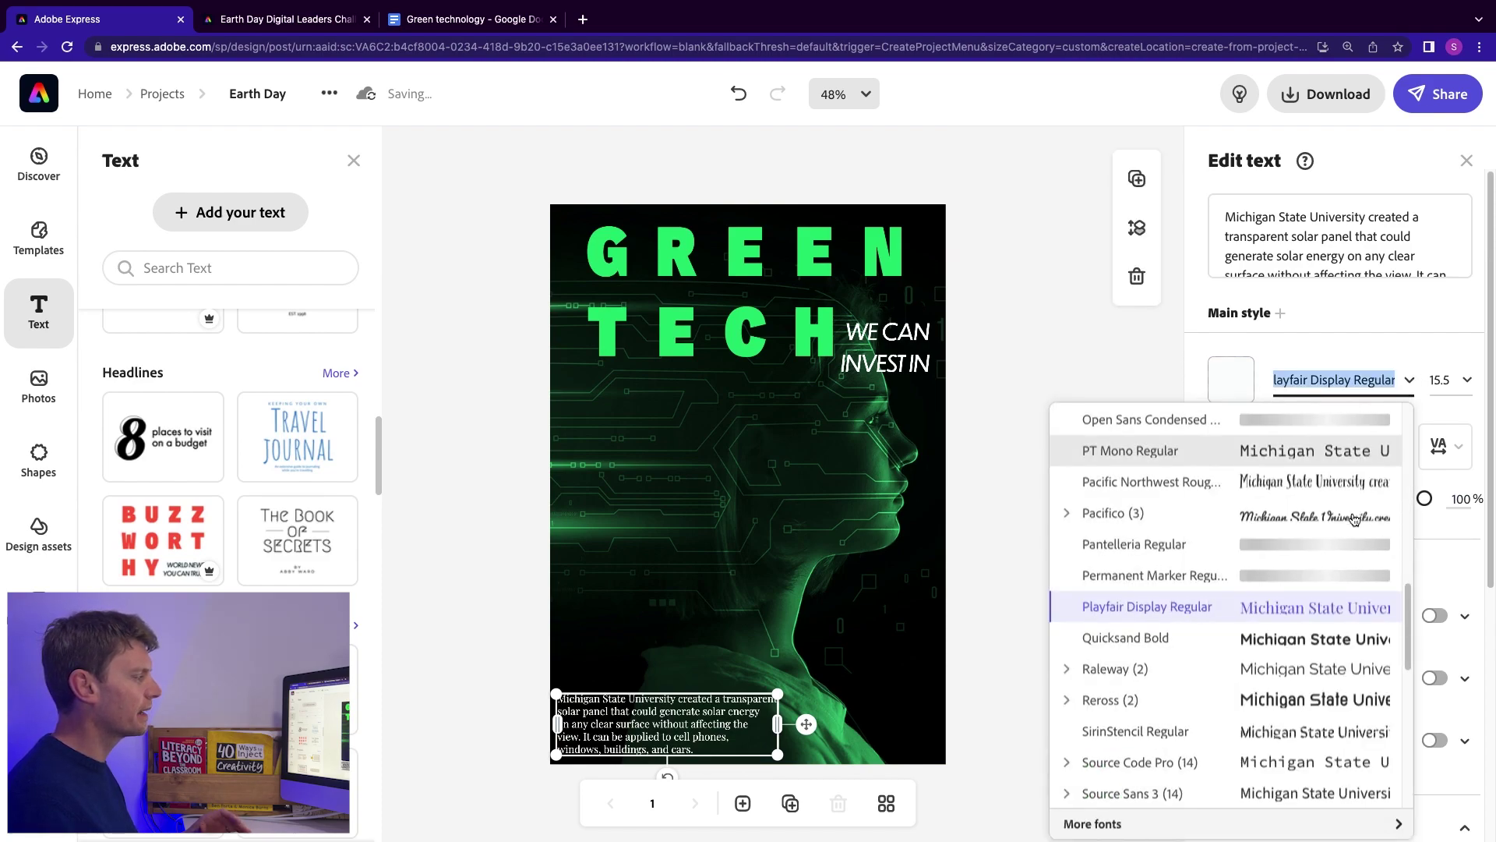
{"action": "type", "text": "eco"}
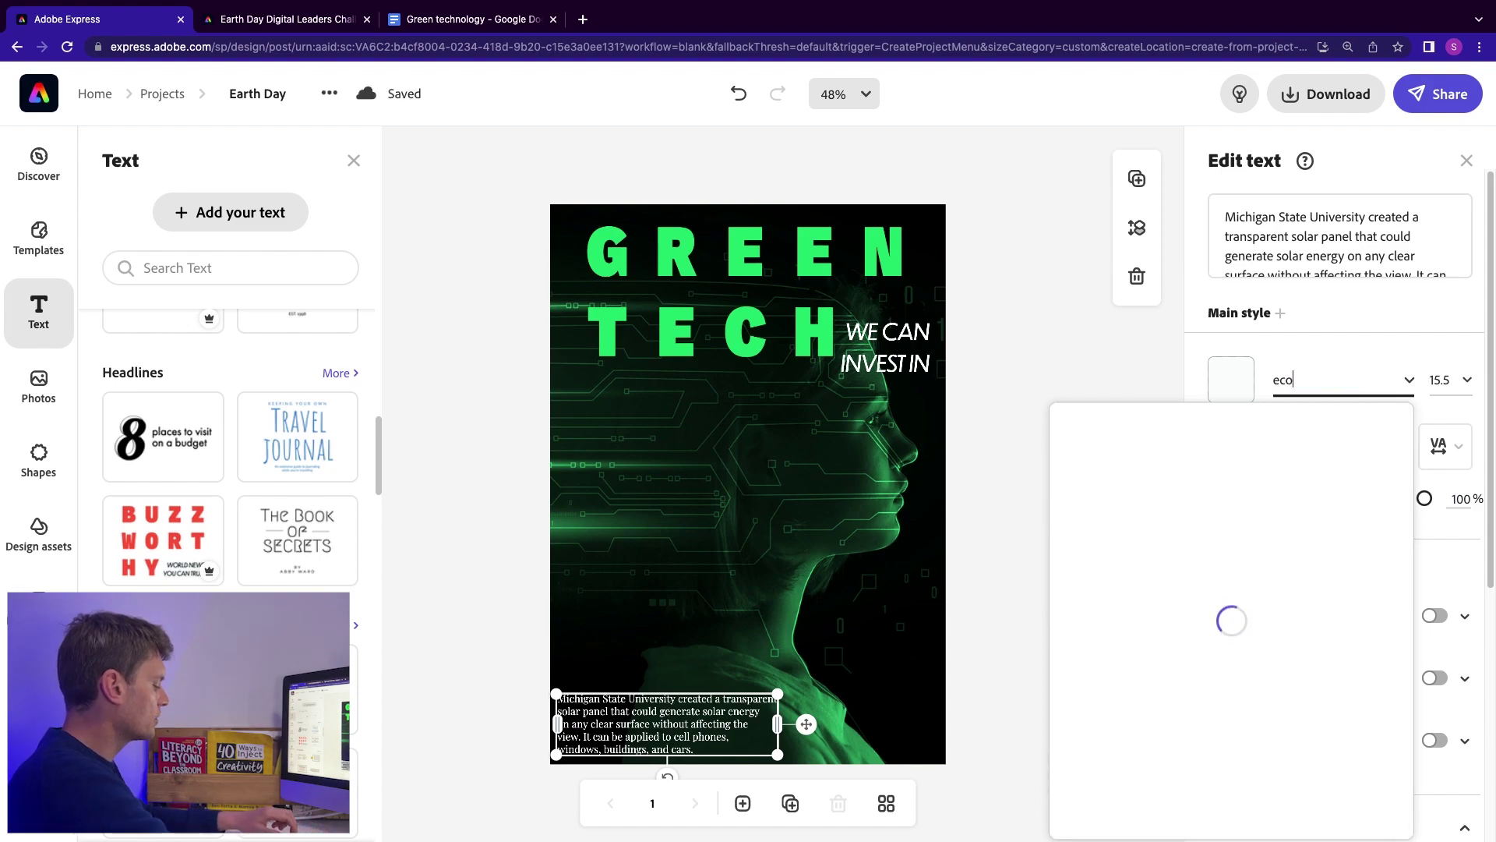
{"action": "type", "text": "nomica"}
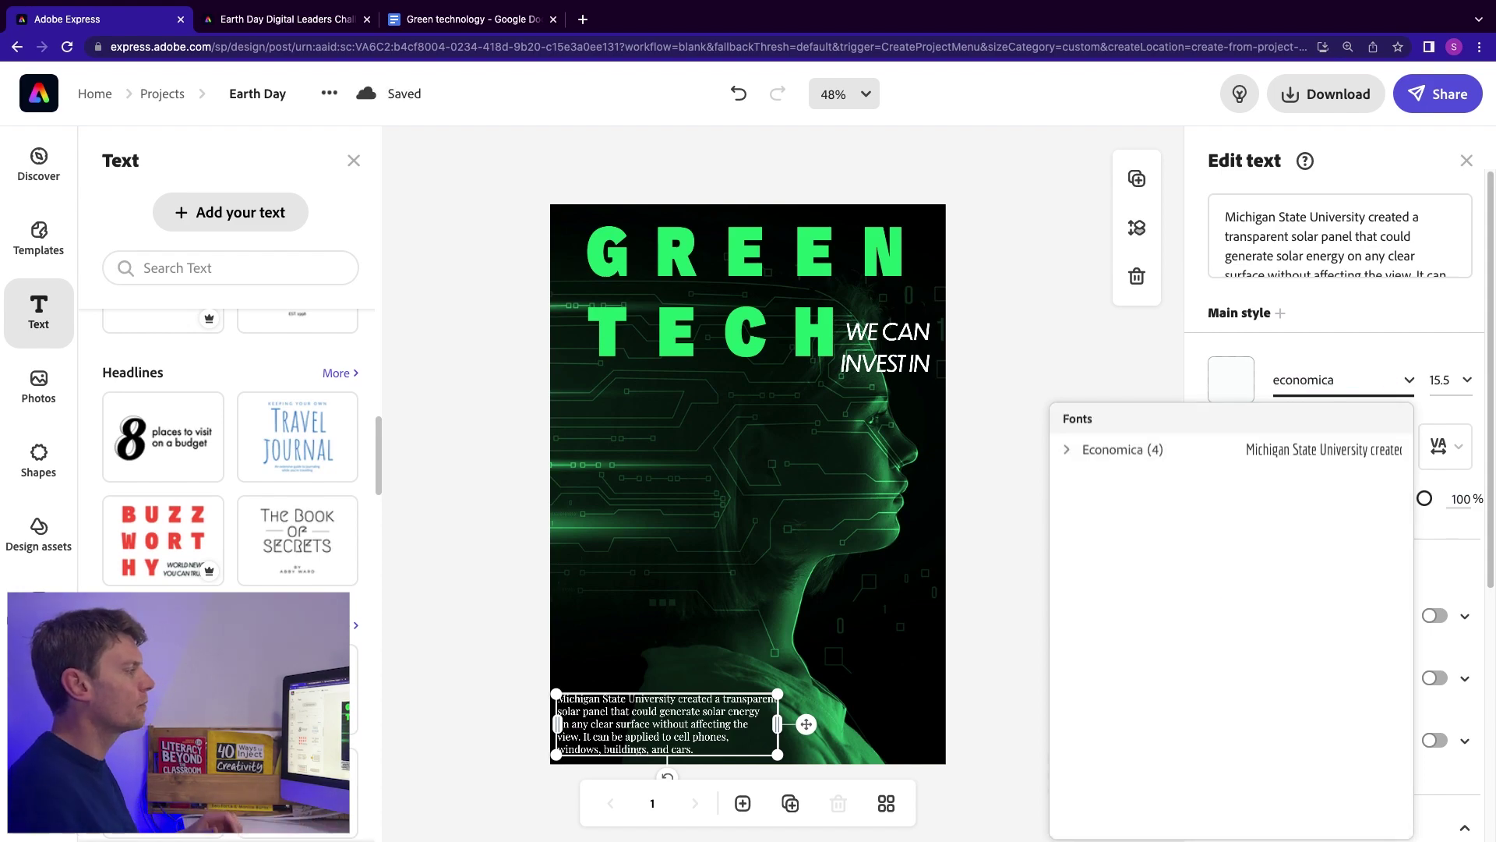
{"action": "left_click", "coordinate": [1278, 450]}
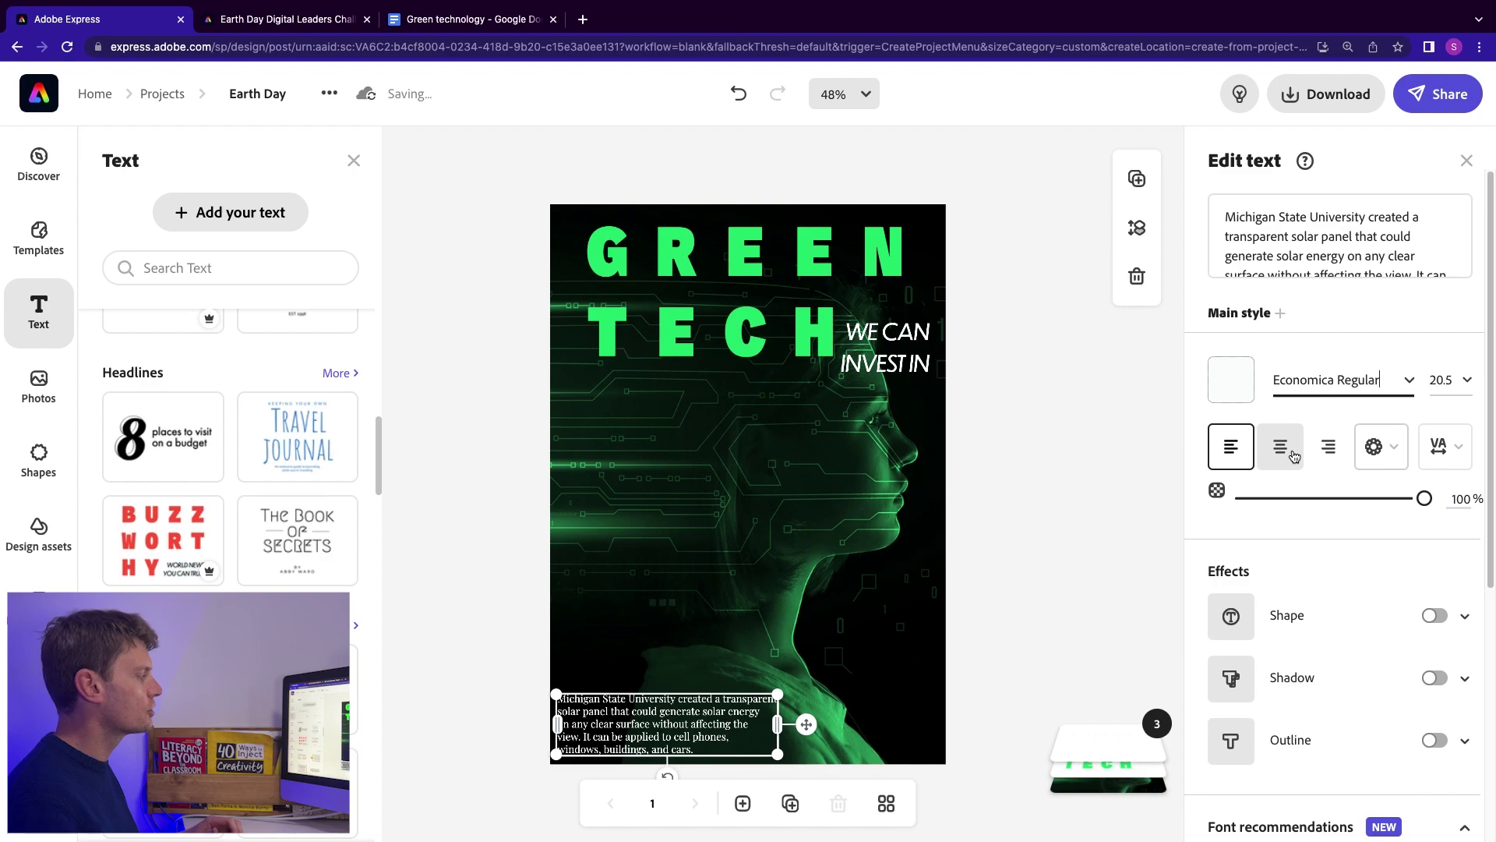
{"action": "left_click_drag", "start_coordinate": [807, 725], "coordinate": [956, 452]}
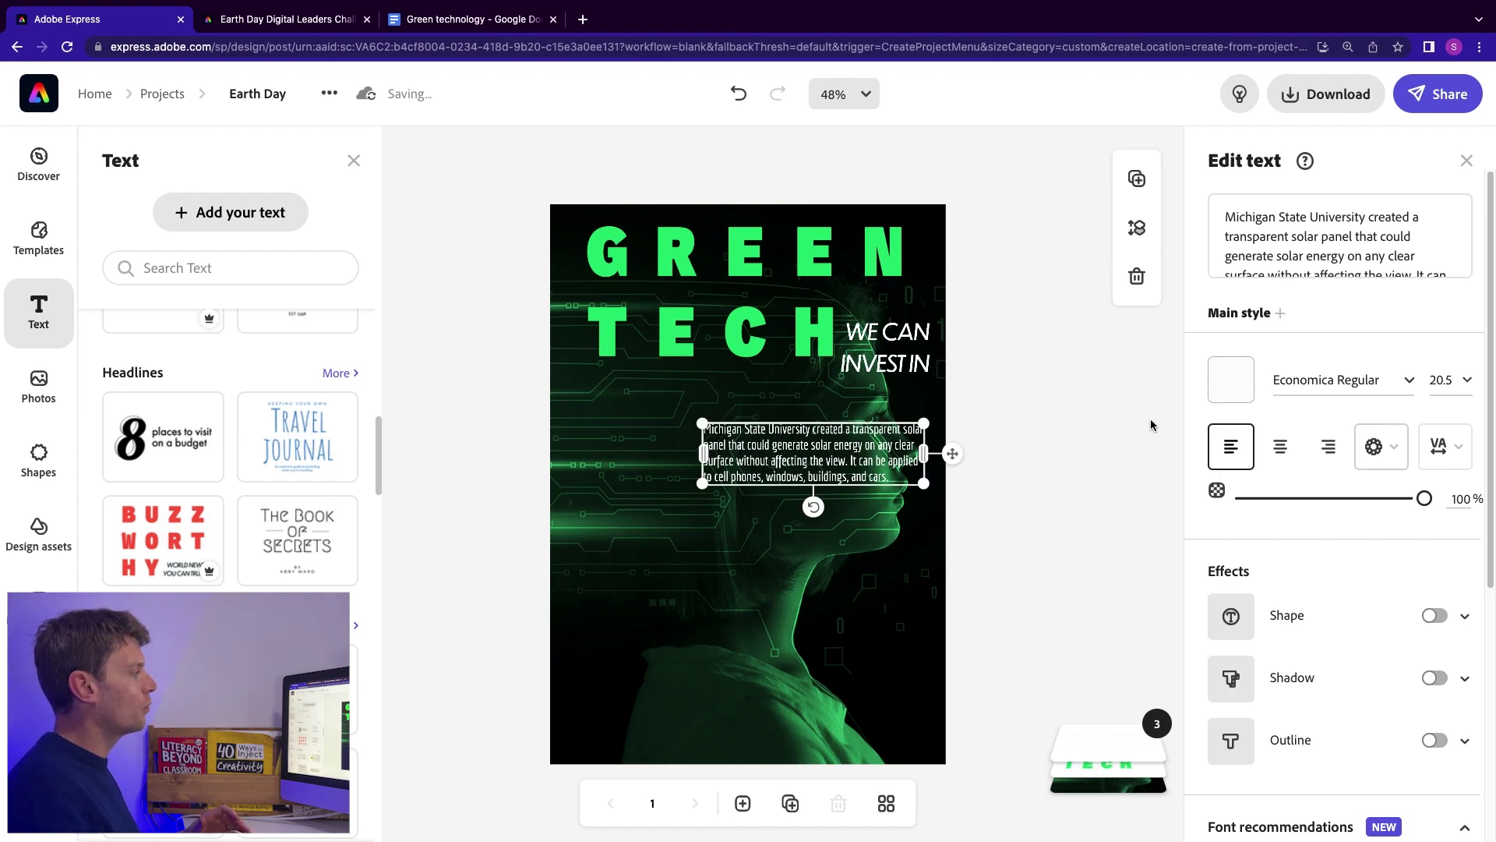
Give the solar panel paragraph a filled rounded-rectangle background shape in a slightly darkened version of the palette's bright green.
{"action": "left_click", "coordinate": [1445, 621]}
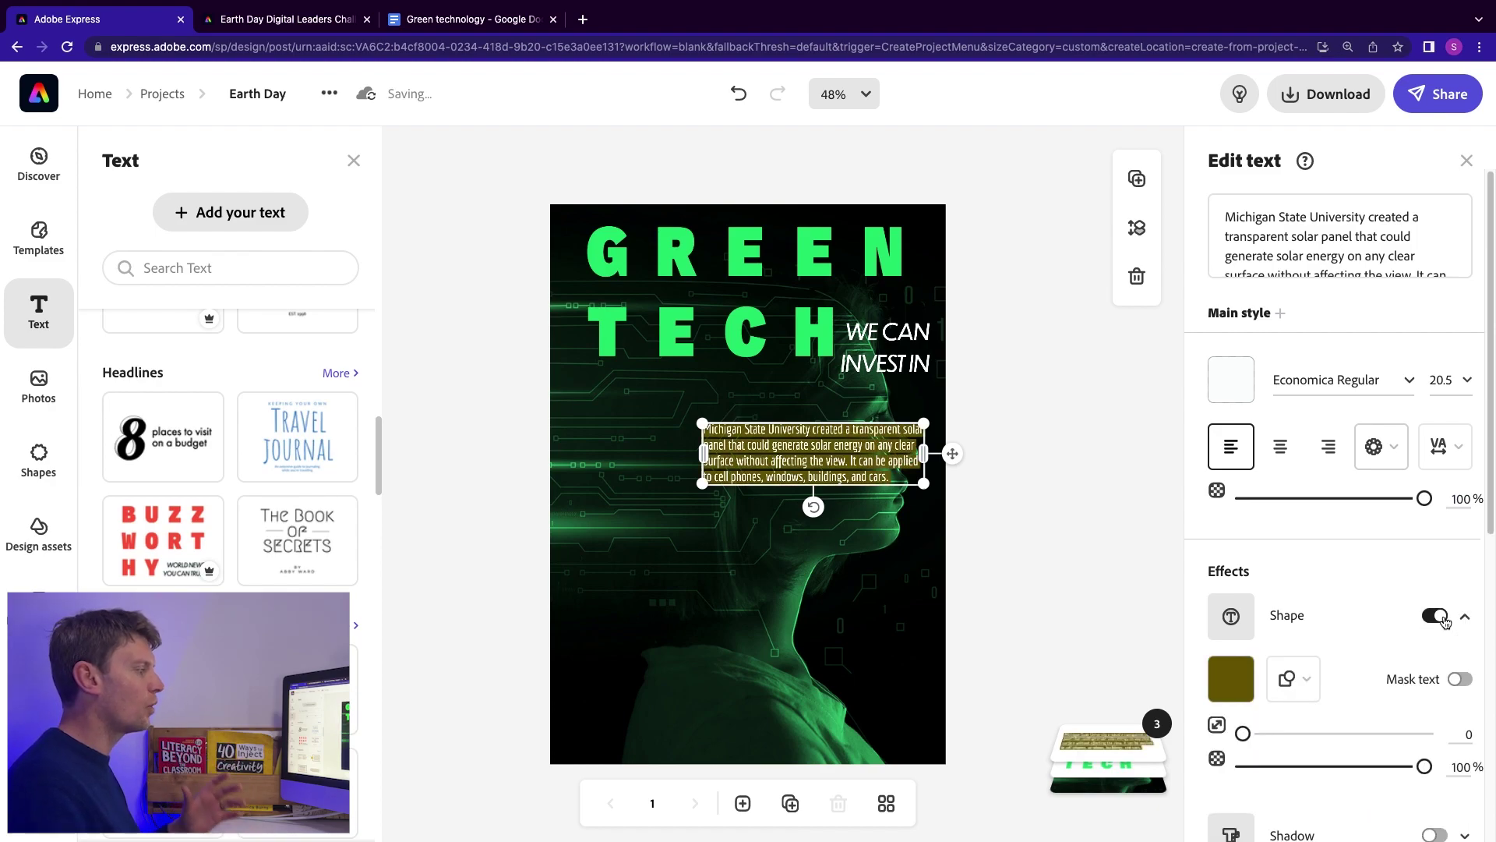
{"action": "left_click", "coordinate": [1231, 680]}
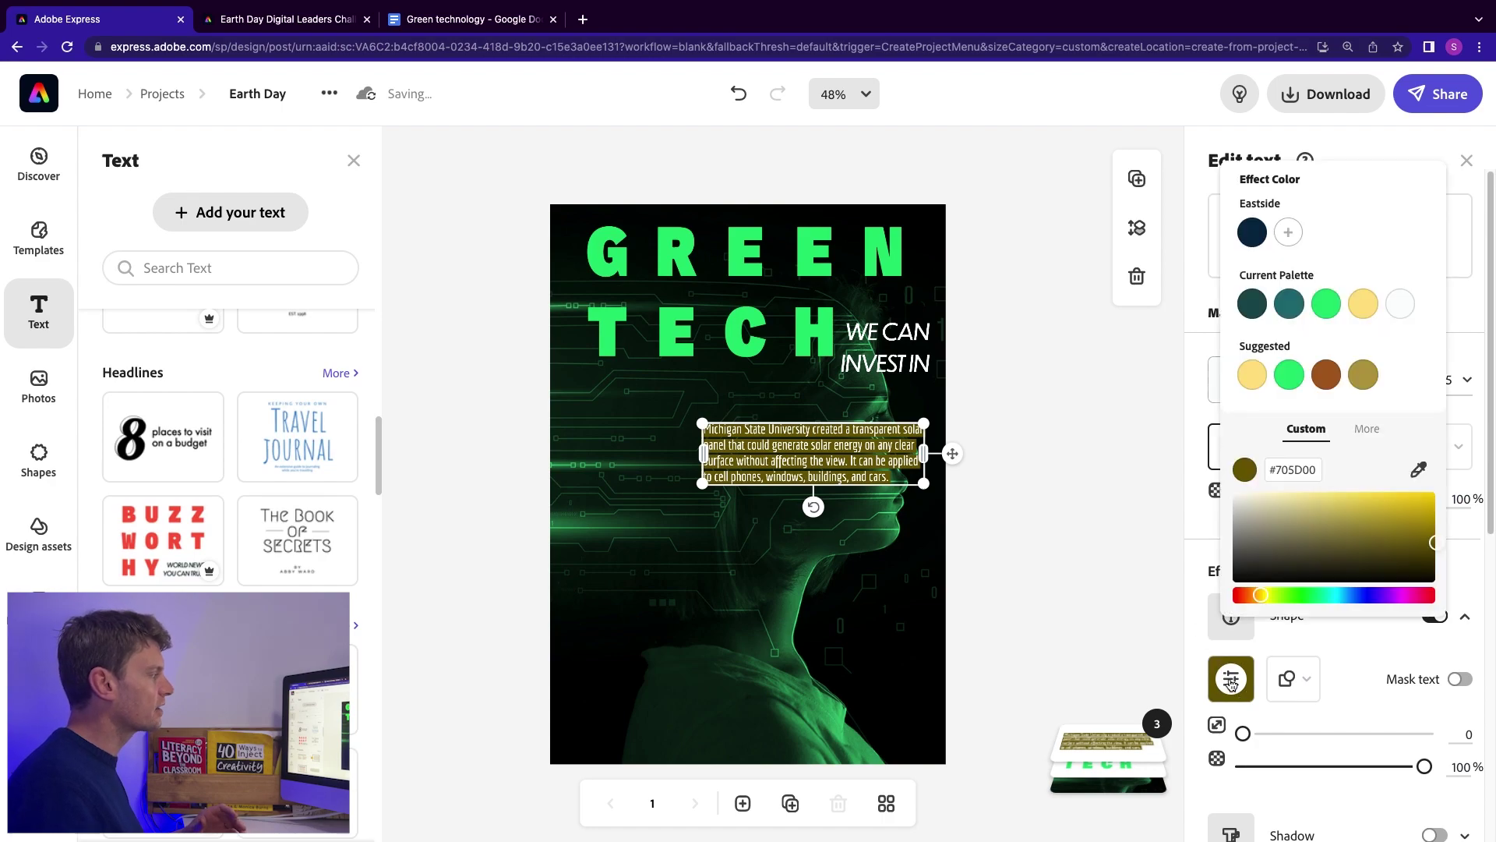
{"action": "left_click", "coordinate": [1324, 308]}
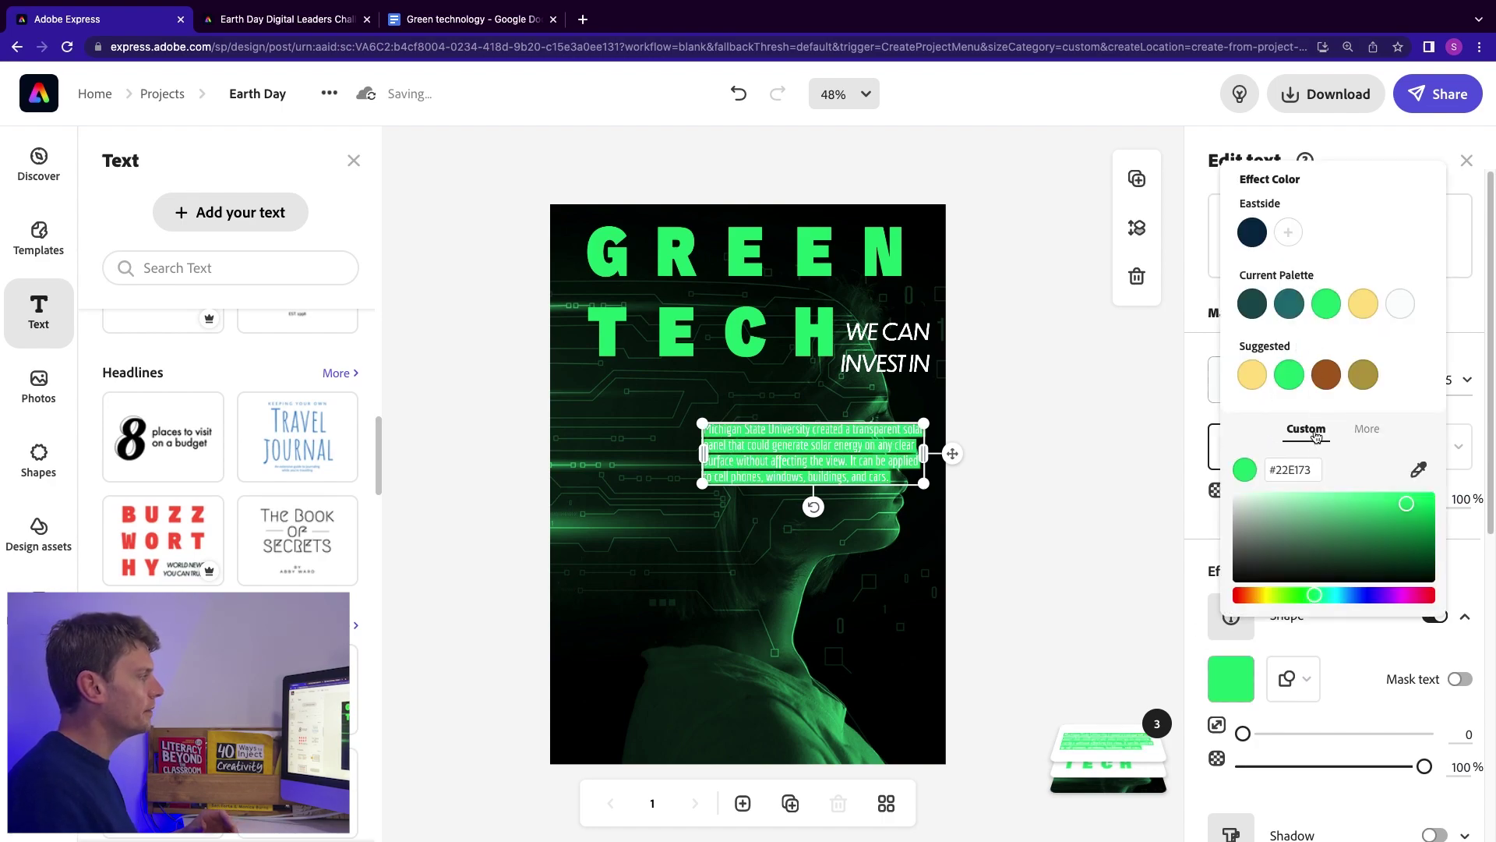
{"action": "left_click_drag", "start_coordinate": [1403, 505], "coordinate": [1399, 523]}
{"action": "left_click", "coordinate": [1191, 523]}
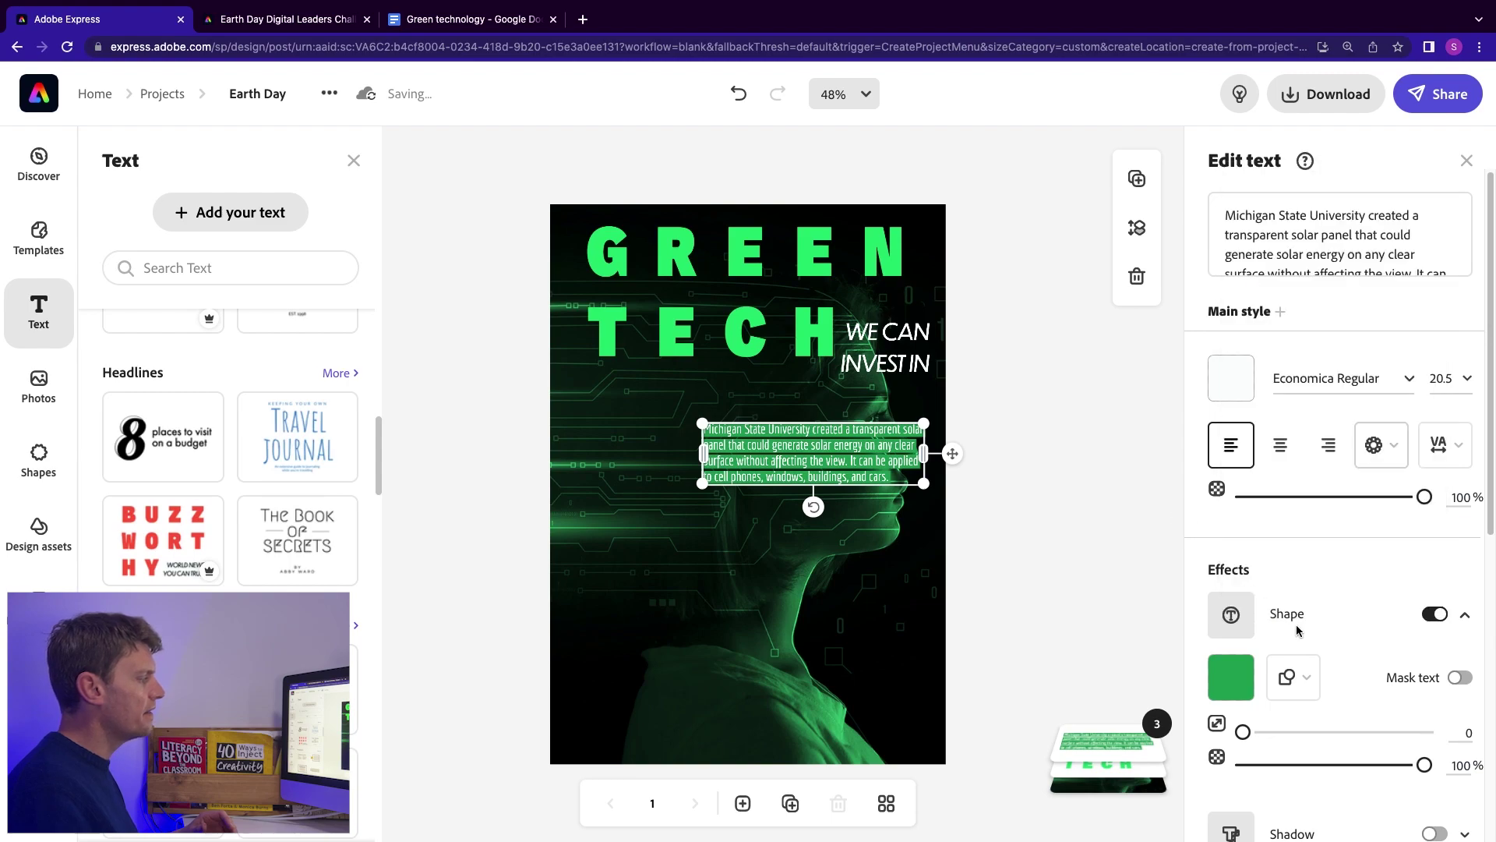
{"action": "left_click", "coordinate": [1303, 684]}
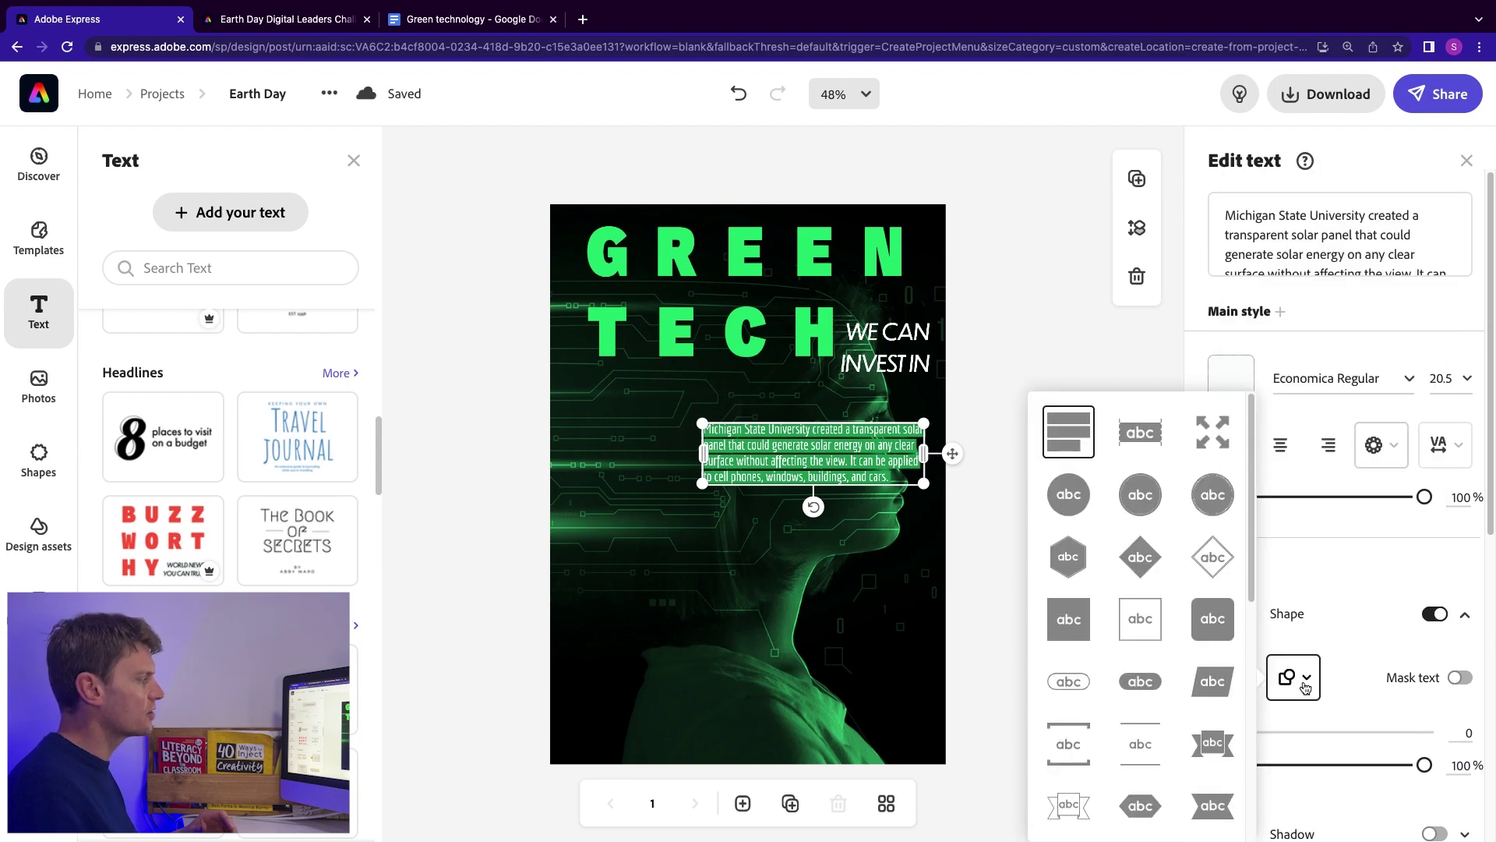
{"action": "left_click", "coordinate": [1209, 623]}
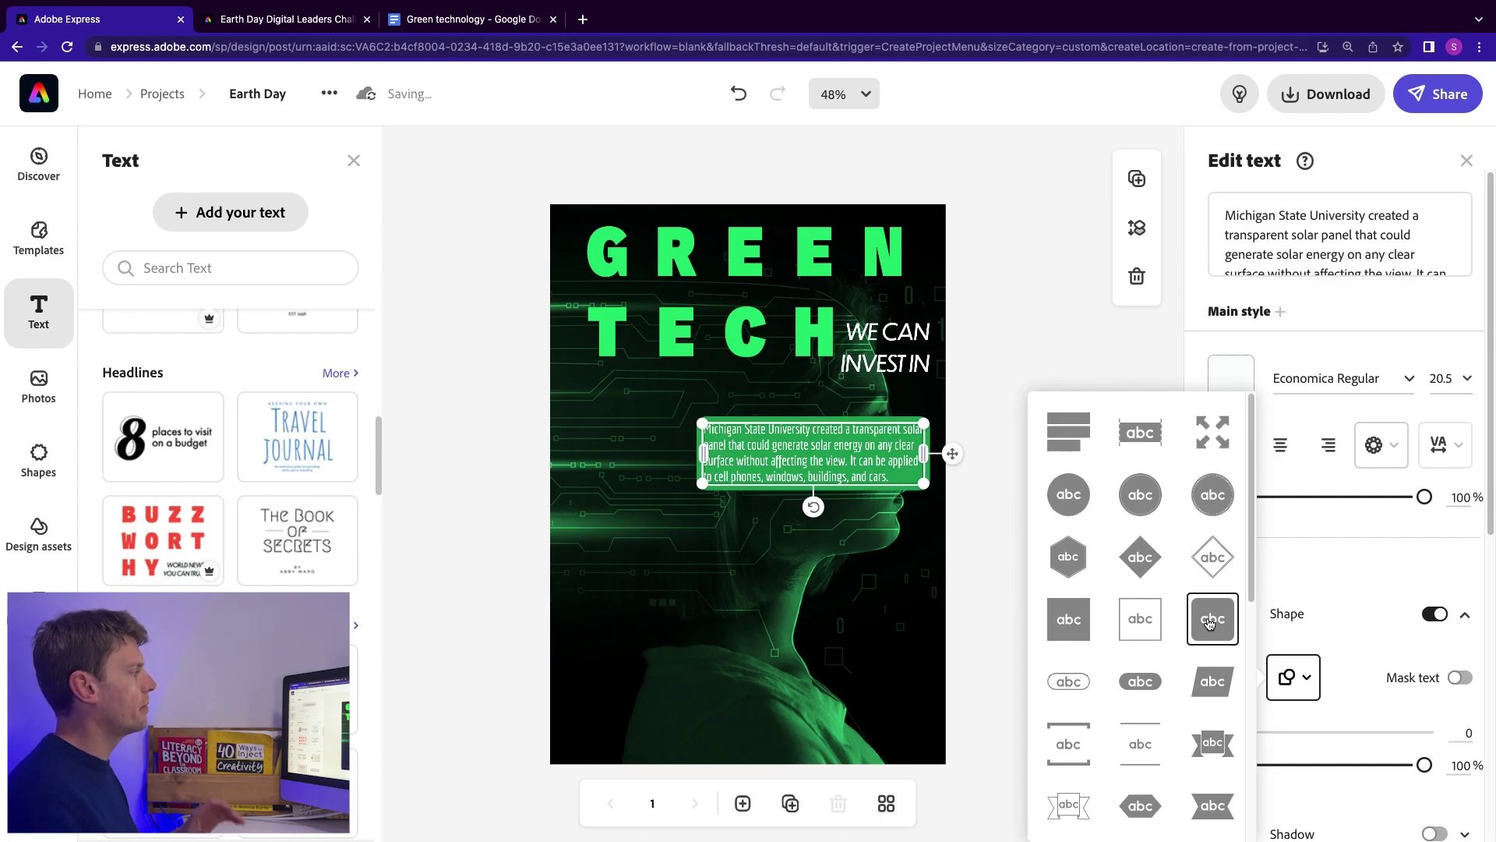
Switch to the Earth Day Digital Leaders page and save the photo of the hand-held transparent solar panel to Downloads as "solar".
{"action": "key", "text": "ctrl+Tab"}
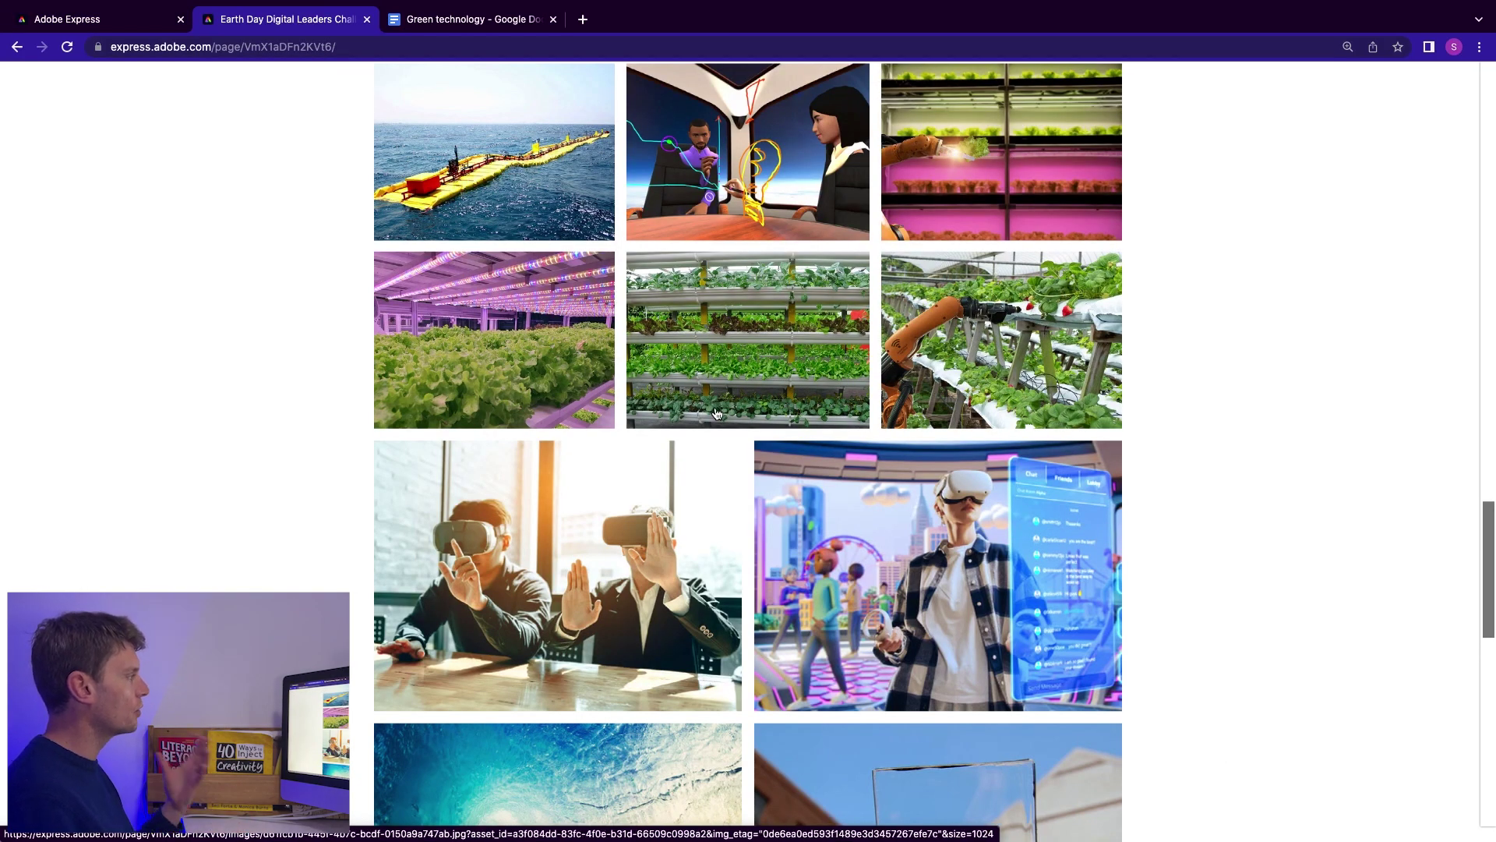
{"action": "scroll", "coordinate": [730, 417], "scroll_direction": "down", "scroll_amount": 3}
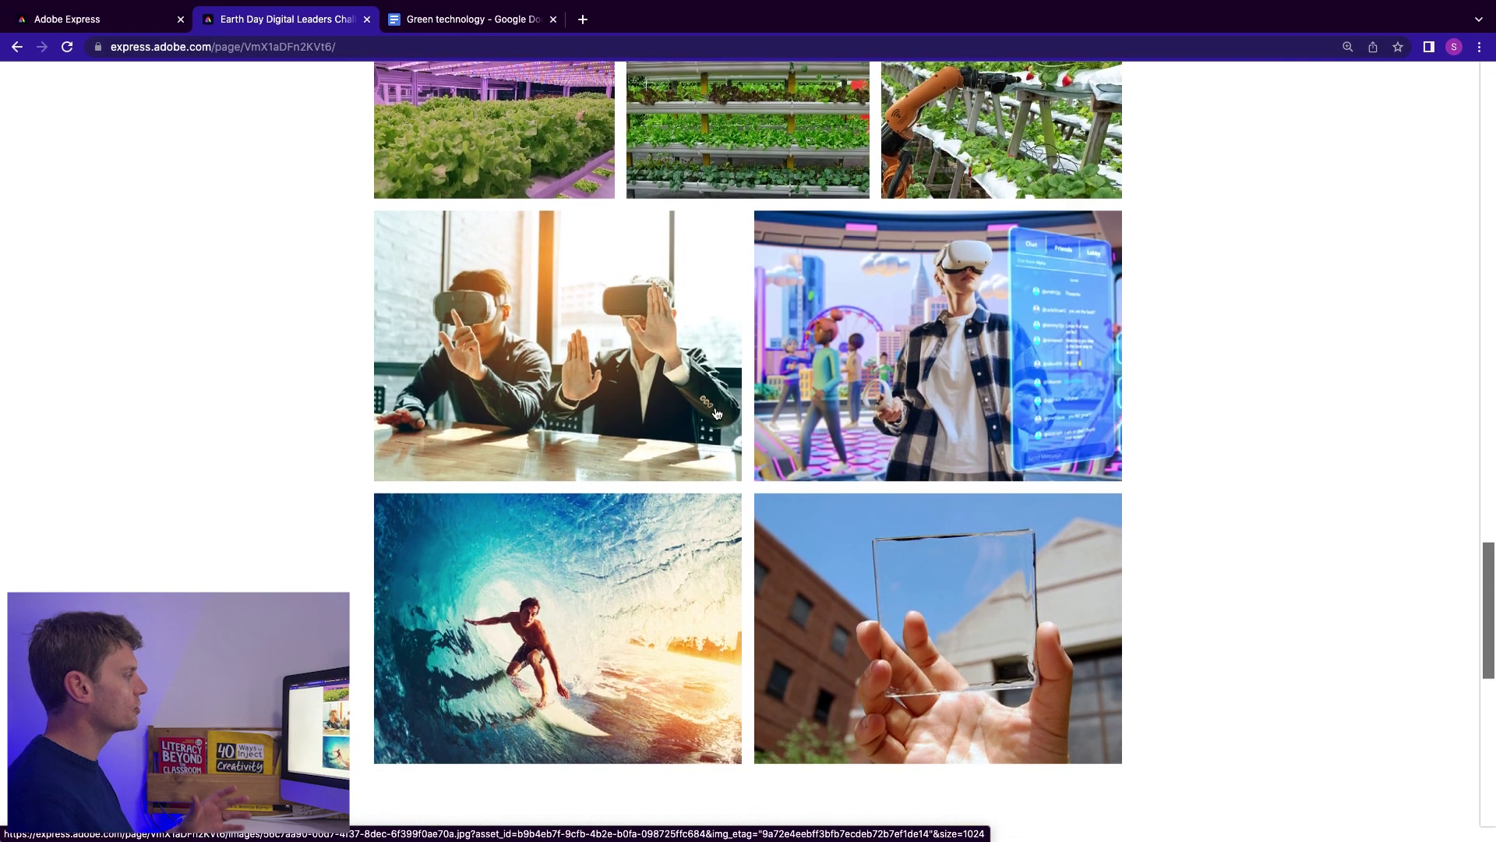
{"action": "left_click", "coordinate": [924, 578]}
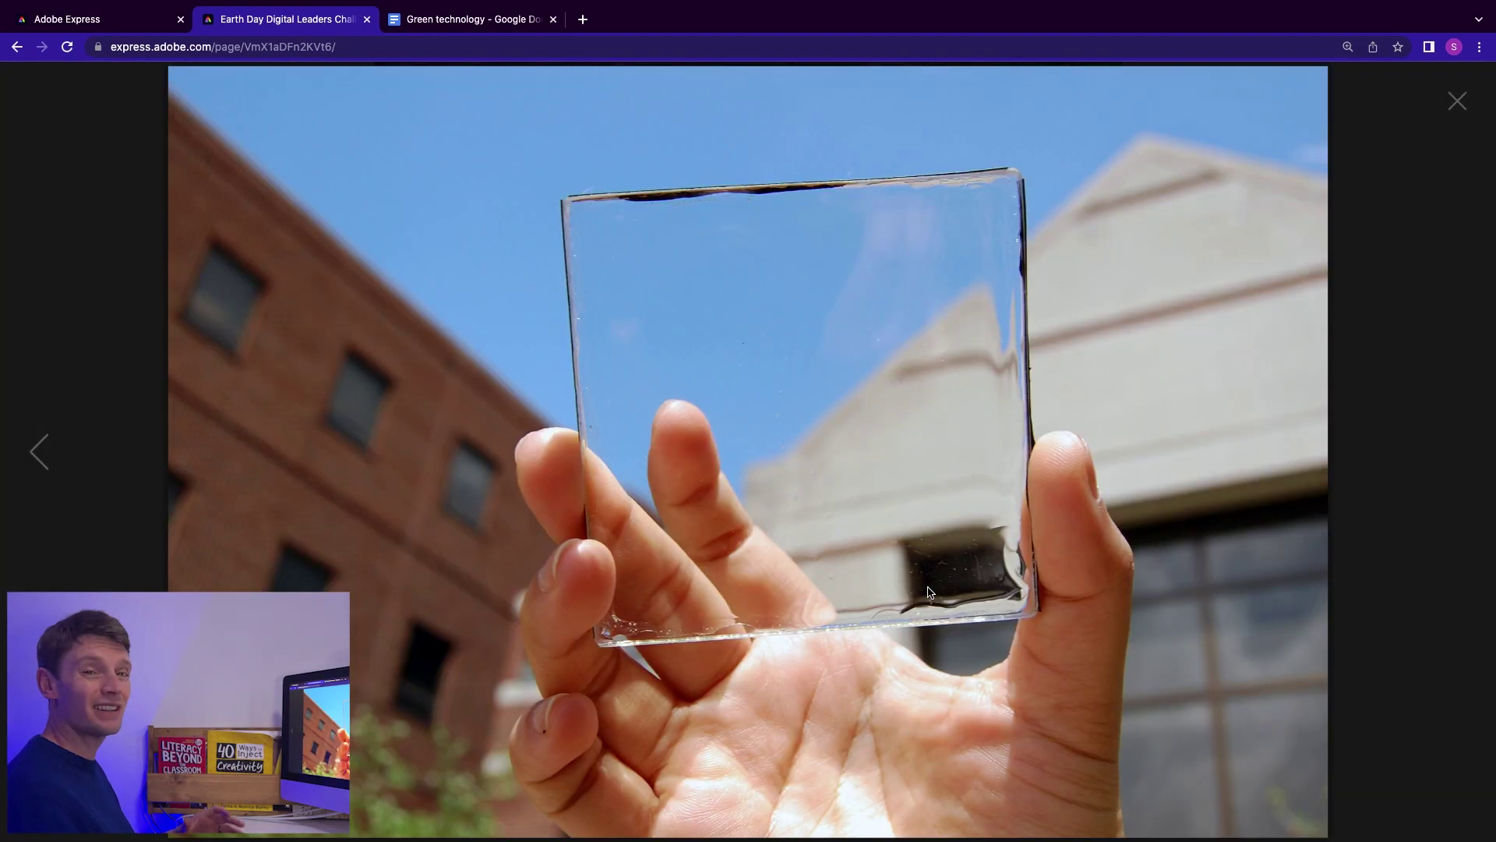
{"action": "right_click", "coordinate": [686, 379]}
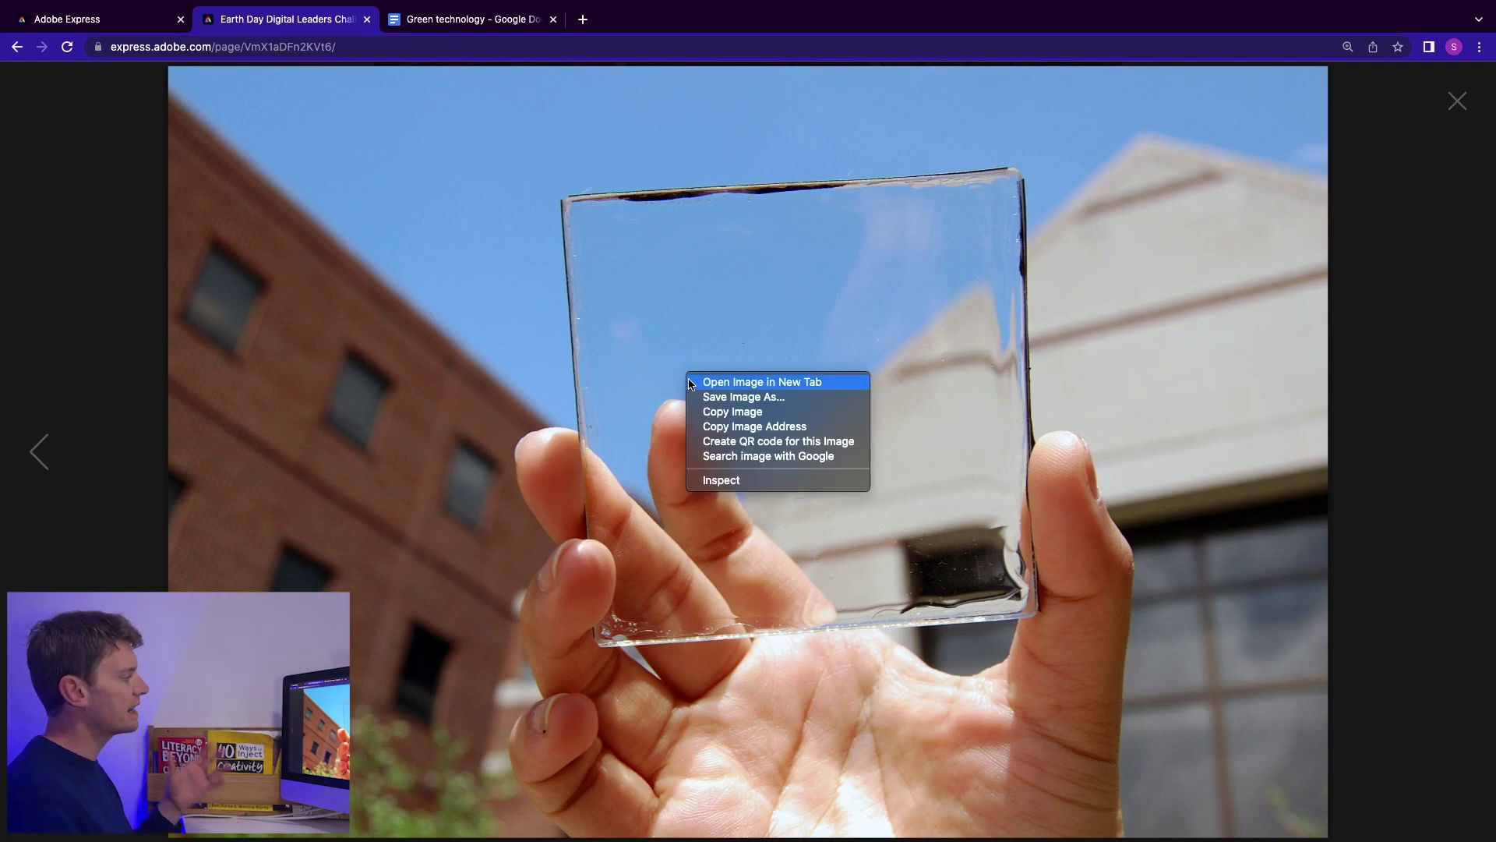
{"action": "left_click", "coordinate": [722, 402]}
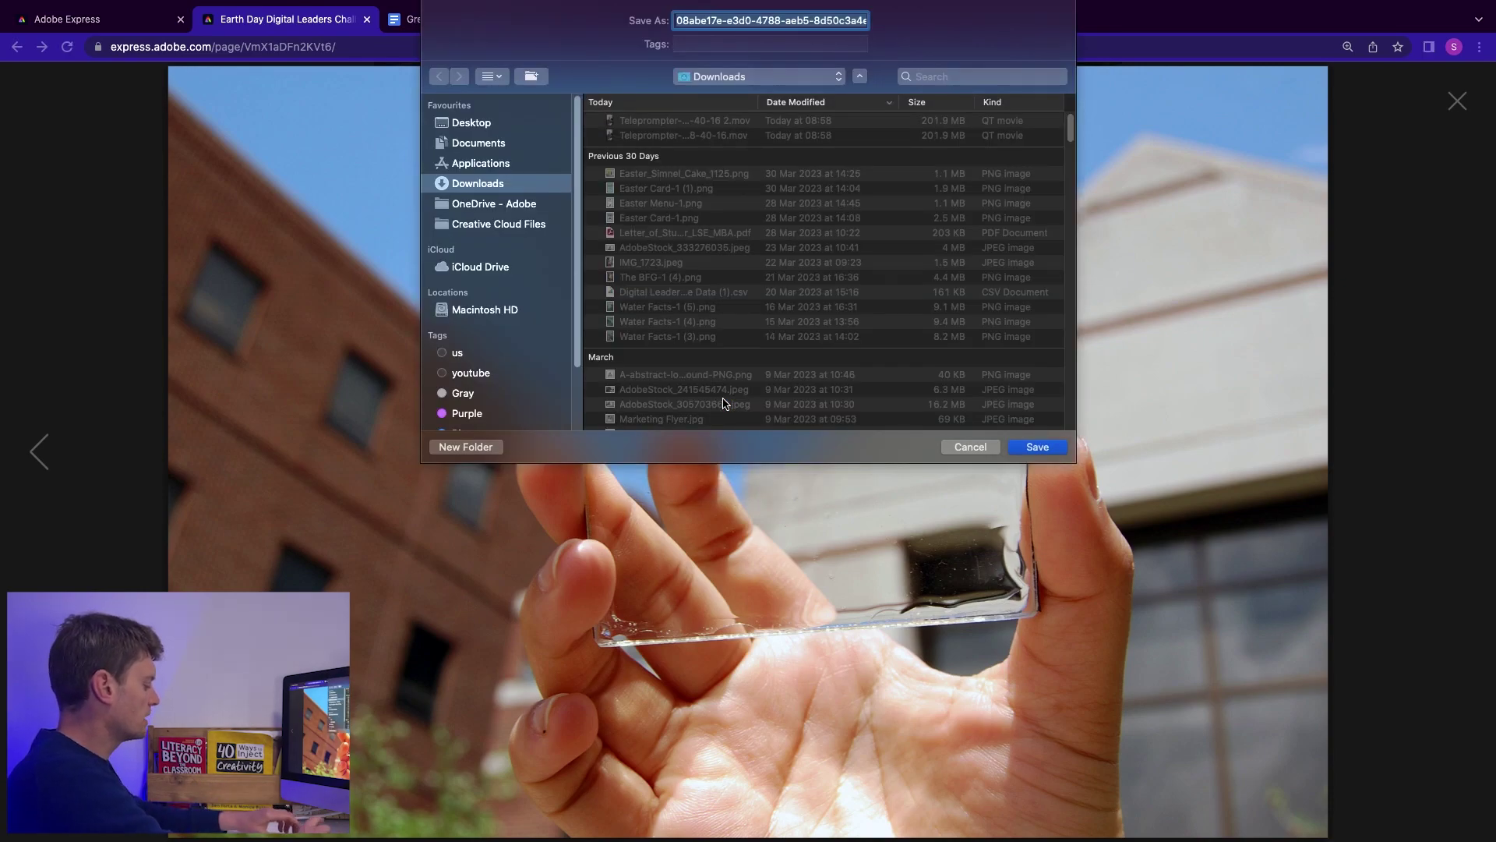
{"action": "type", "text": "s"}
{"action": "key", "text": "Return"}
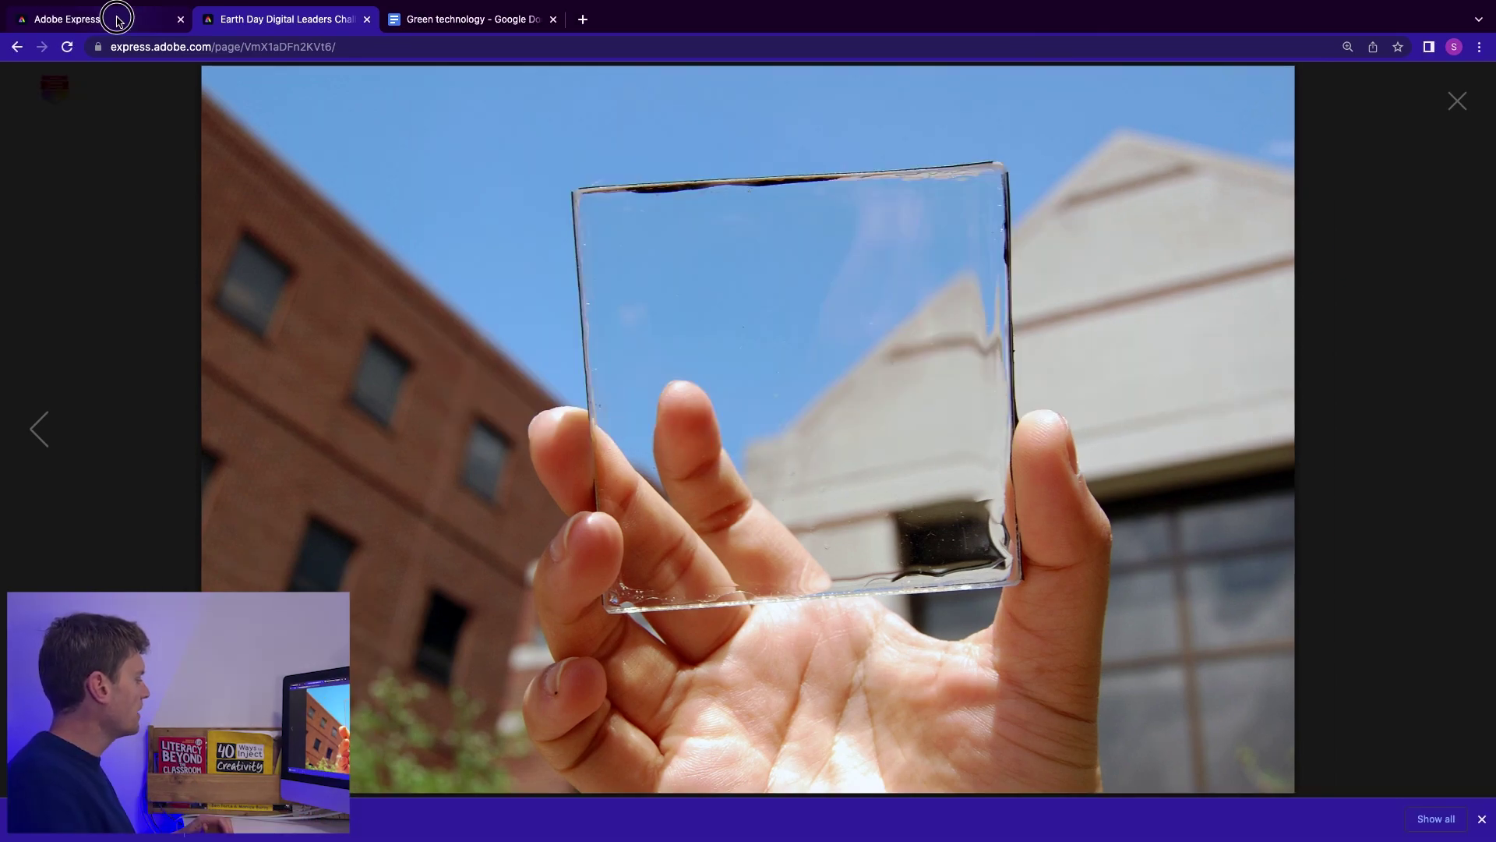
Switch to the Adobe Express poster, upload solar.jpeg from Downloads, and shrink and place it left of the solar panel paragraph.
{"action": "left_click", "coordinate": [117, 17]}
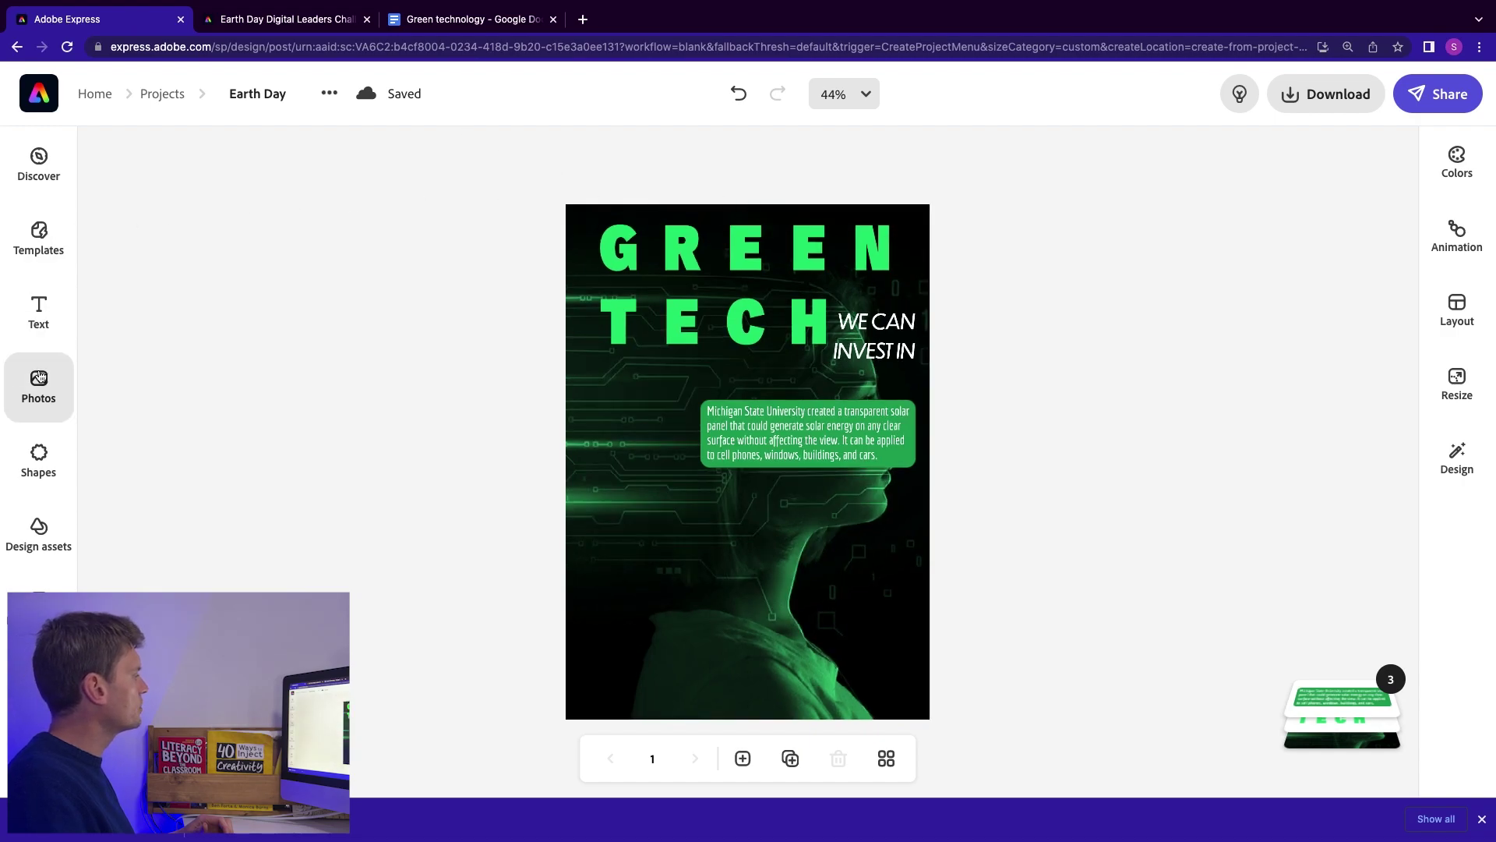
{"action": "left_click", "coordinate": [42, 384]}
{"action": "left_click", "coordinate": [212, 215]}
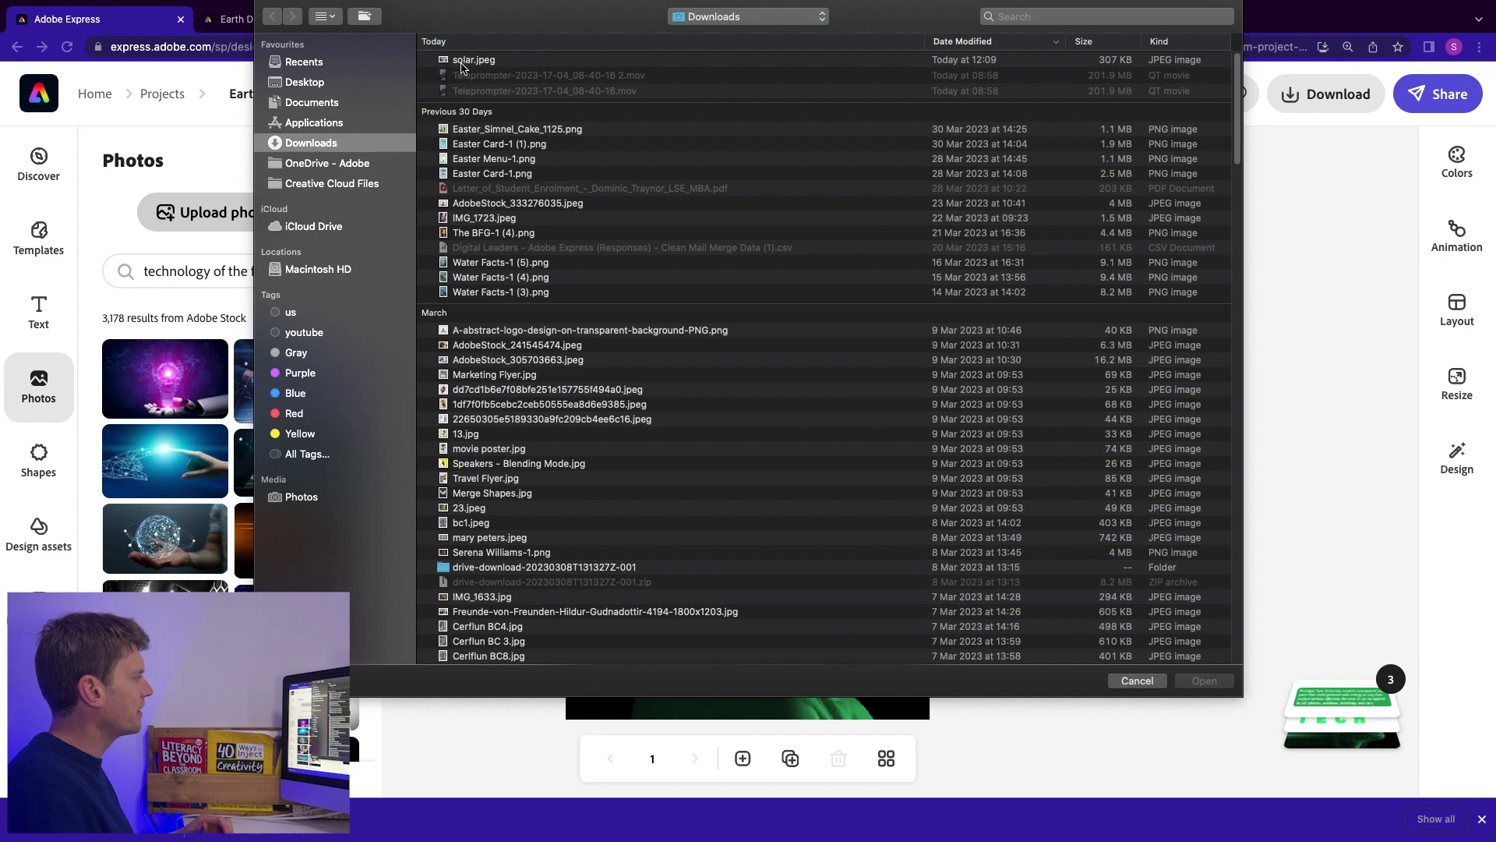
{"action": "left_click", "coordinate": [461, 60]}
{"action": "key", "text": "Return"}
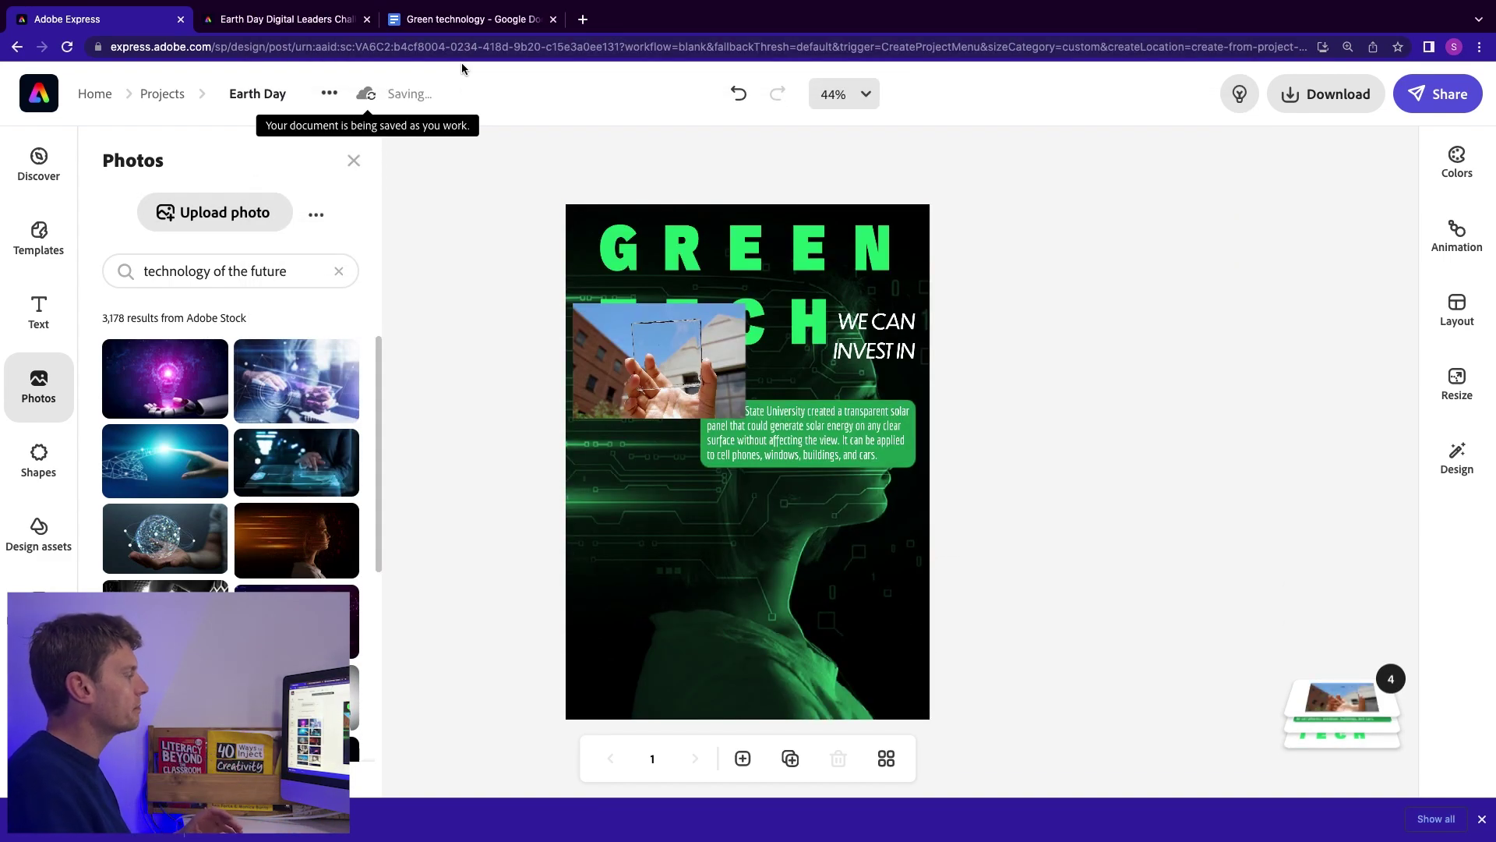
{"action": "left_click_drag", "start_coordinate": [664, 358], "coordinate": [678, 435]}
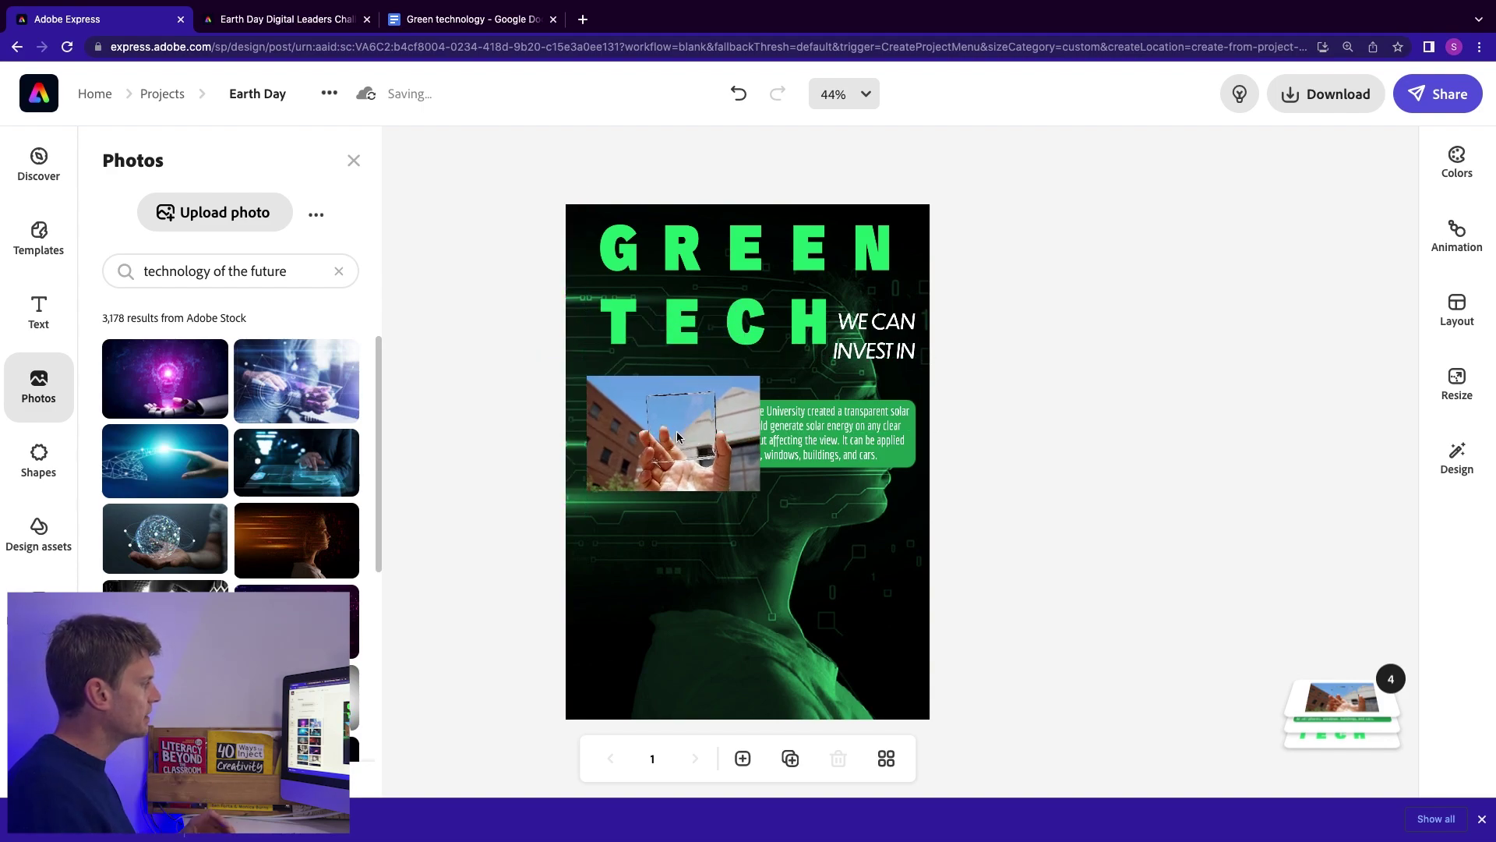
{"action": "left_click_drag", "start_coordinate": [760, 376], "coordinate": [656, 438]}
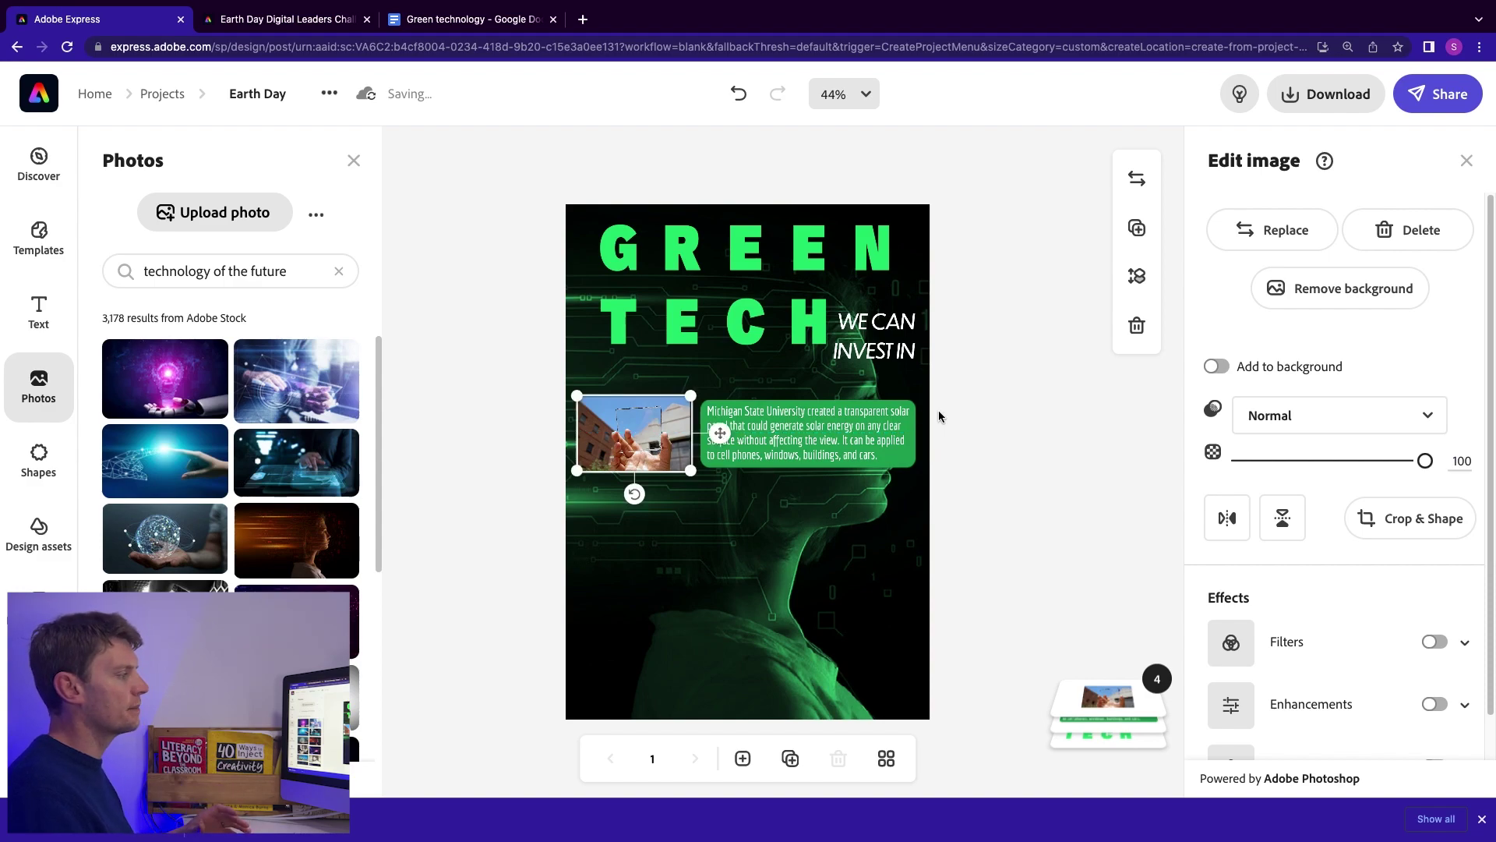
Crop the solar panel photo to a circle, then enlarge it and centre it vertically beside the solar panel paragraph.
{"action": "left_click", "coordinate": [1391, 514]}
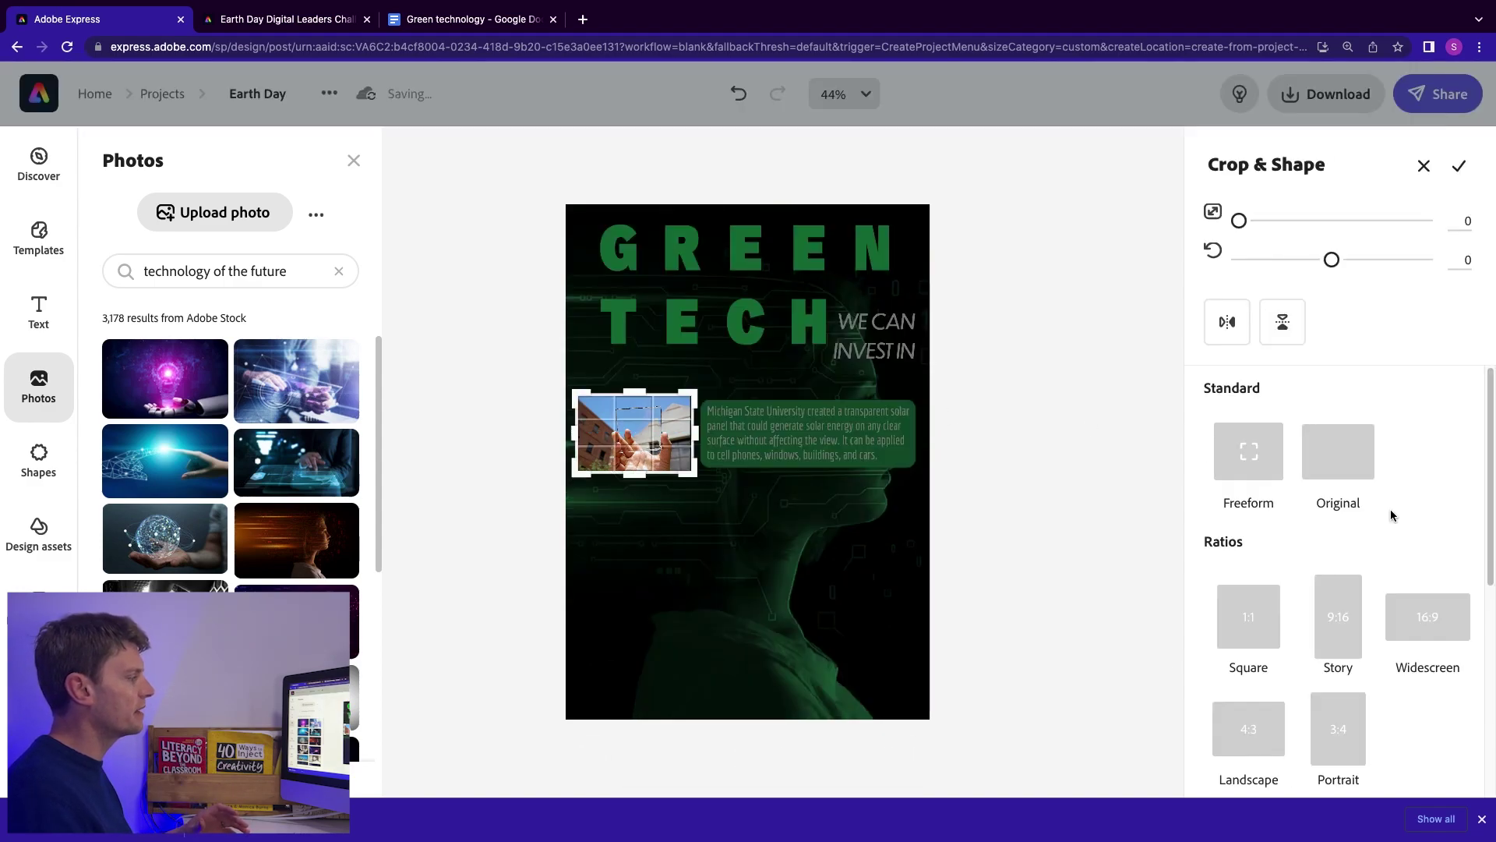
{"action": "scroll", "coordinate": [1389, 578], "scroll_direction": "down", "scroll_amount": 5}
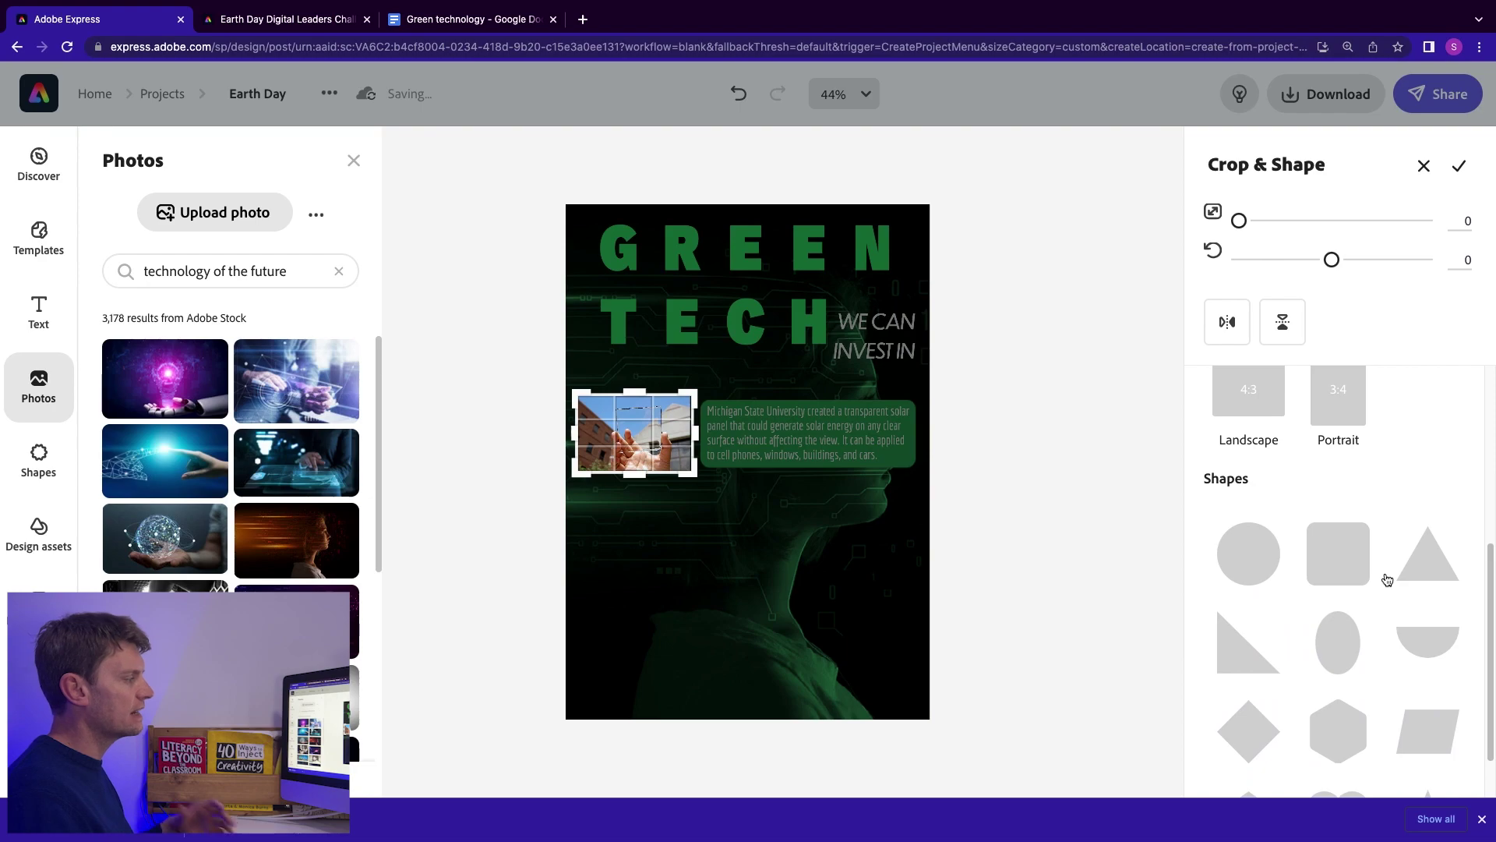
{"action": "left_click", "coordinate": [1244, 561]}
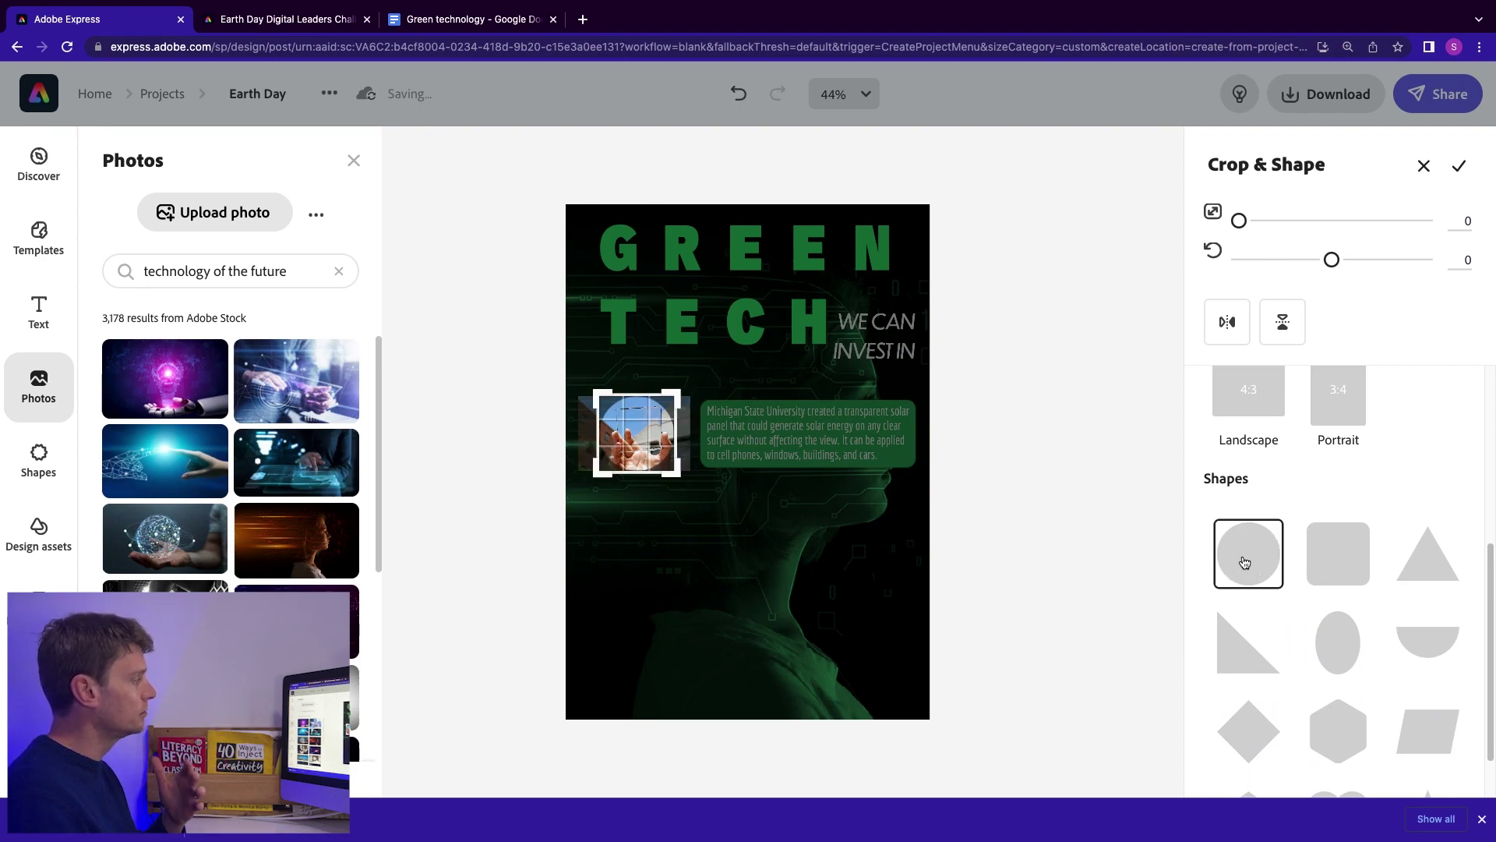
{"action": "left_click", "coordinate": [1462, 166]}
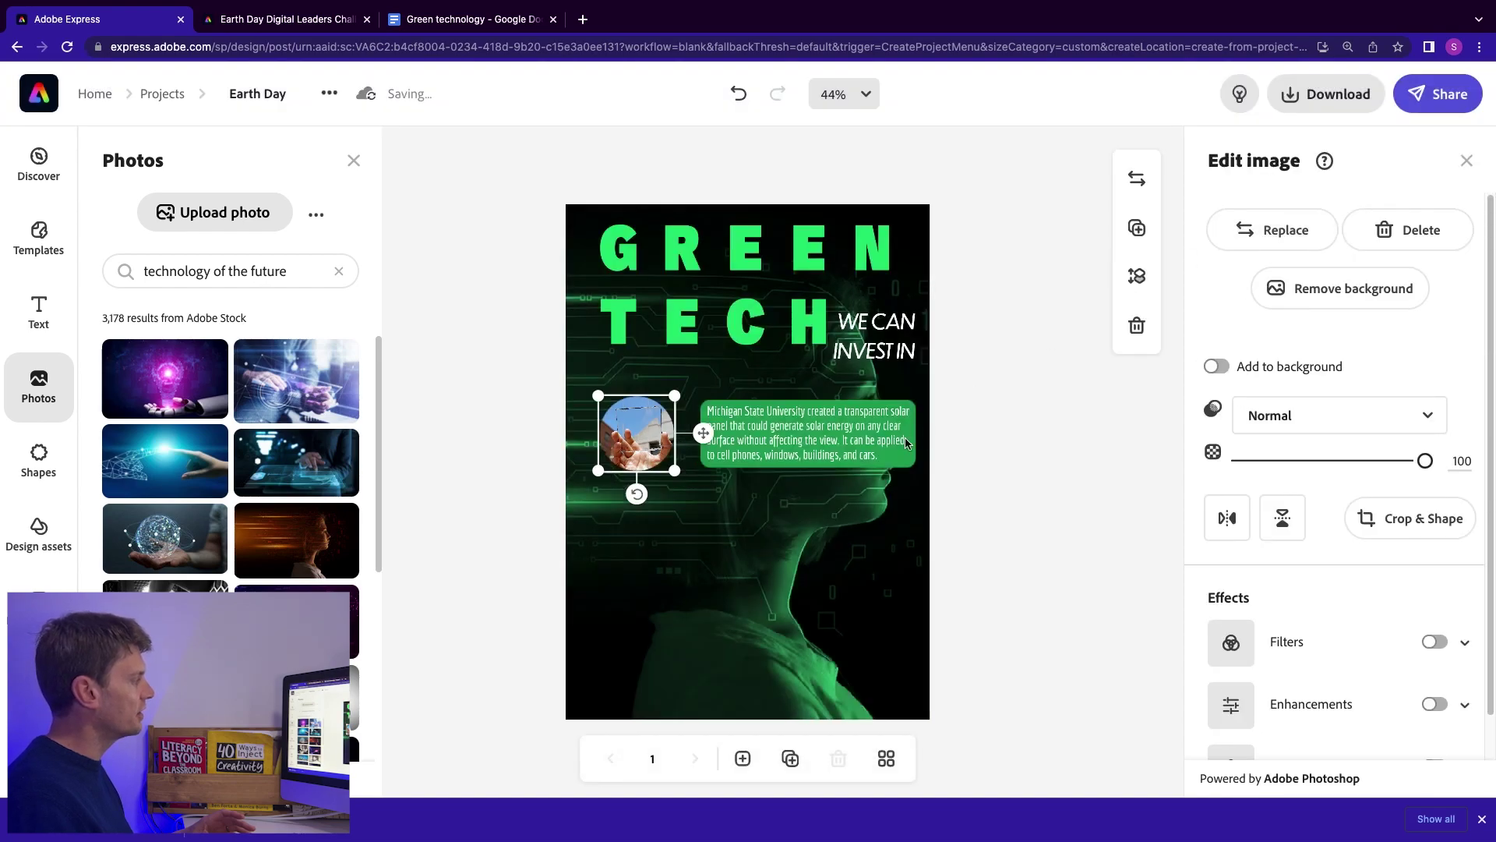
{"action": "left_click_drag", "start_coordinate": [598, 471], "coordinate": [579, 499]}
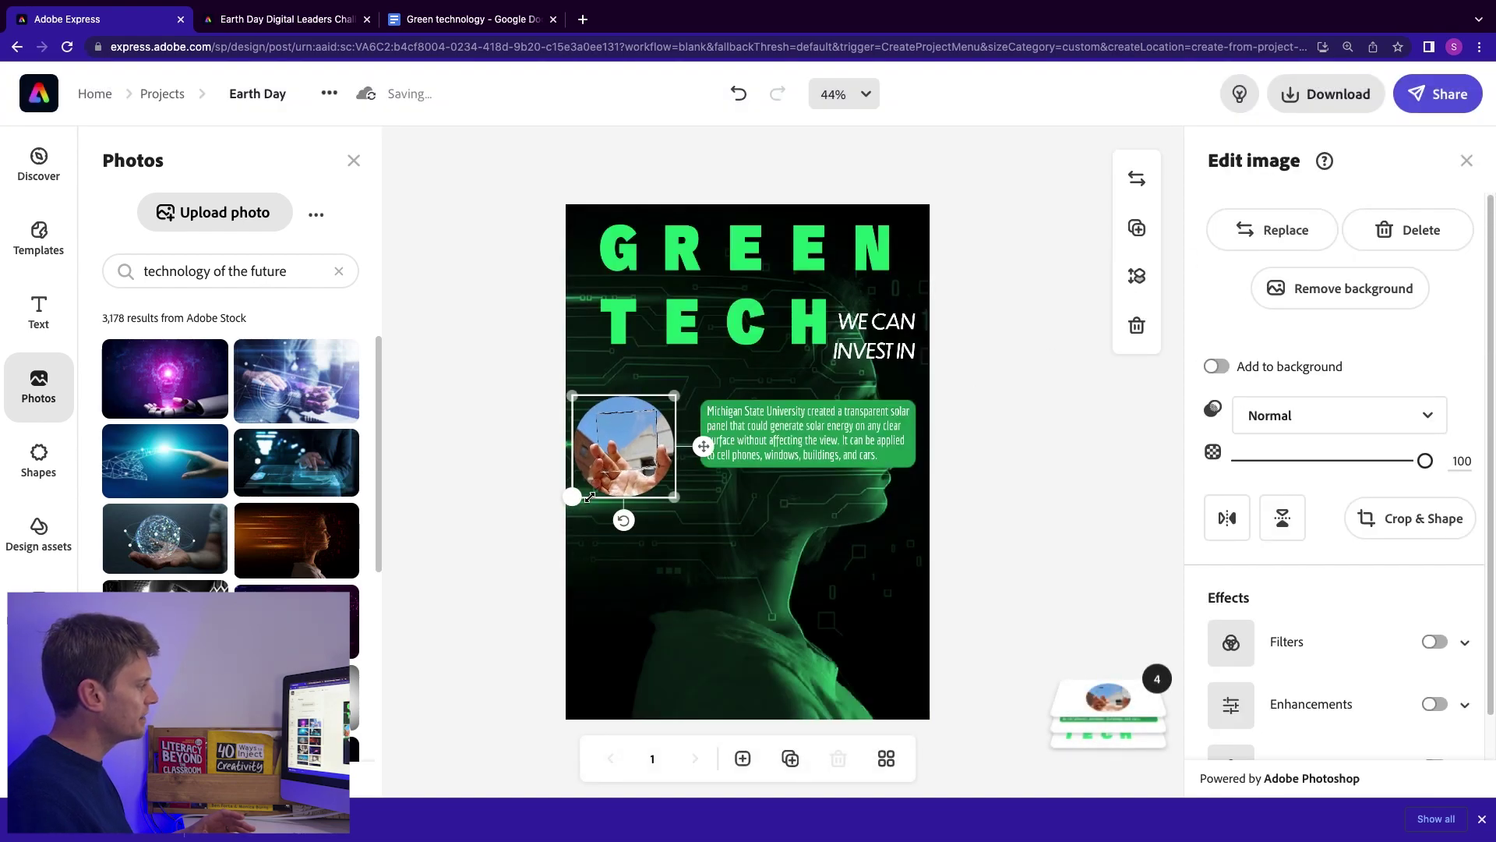
{"action": "left_click_drag", "start_coordinate": [698, 444], "coordinate": [707, 443]}
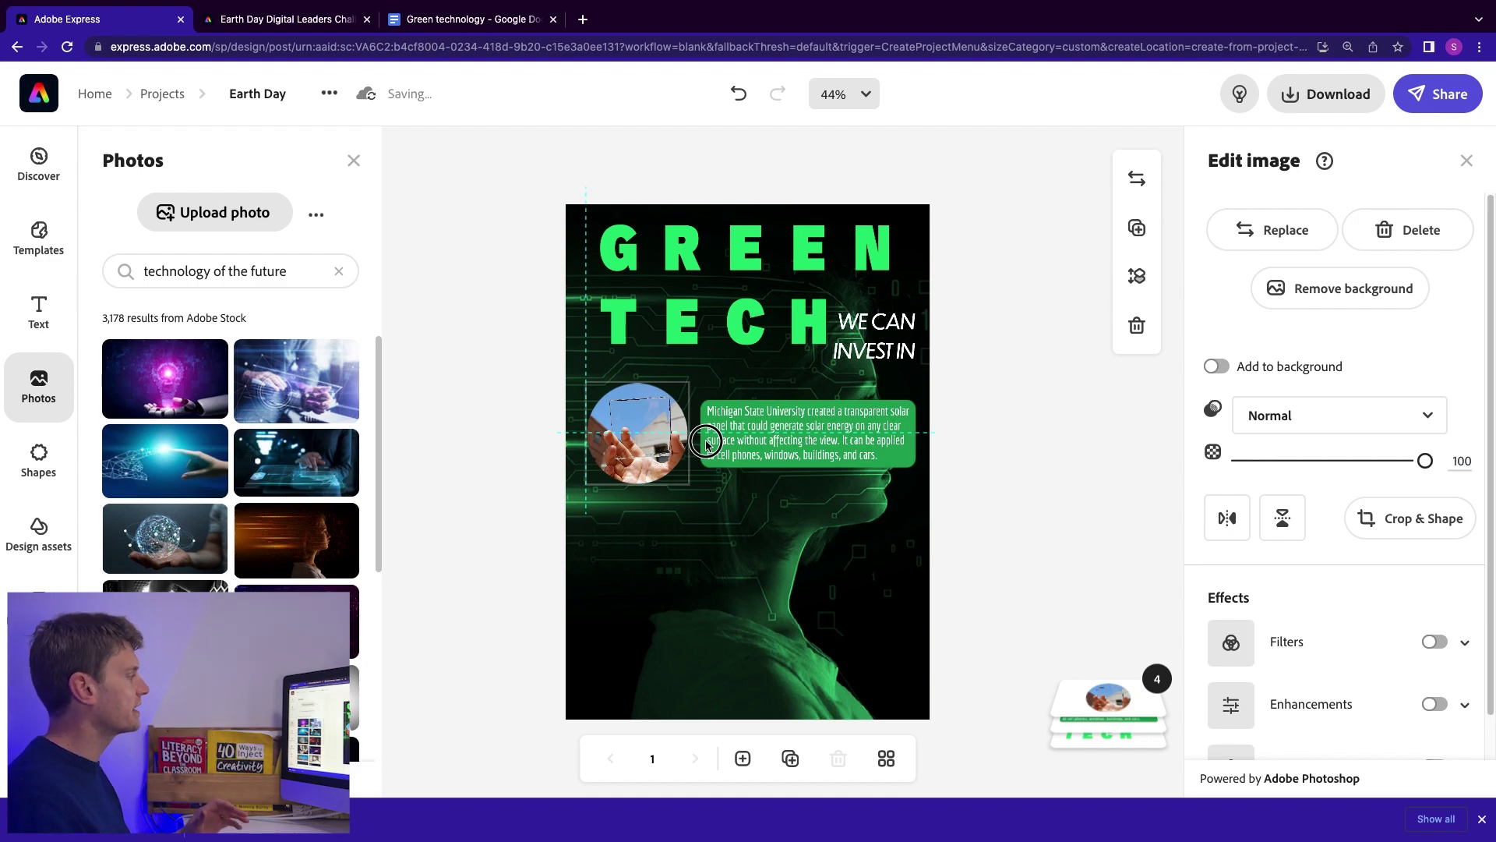
{"action": "left_click", "coordinate": [1023, 362]}
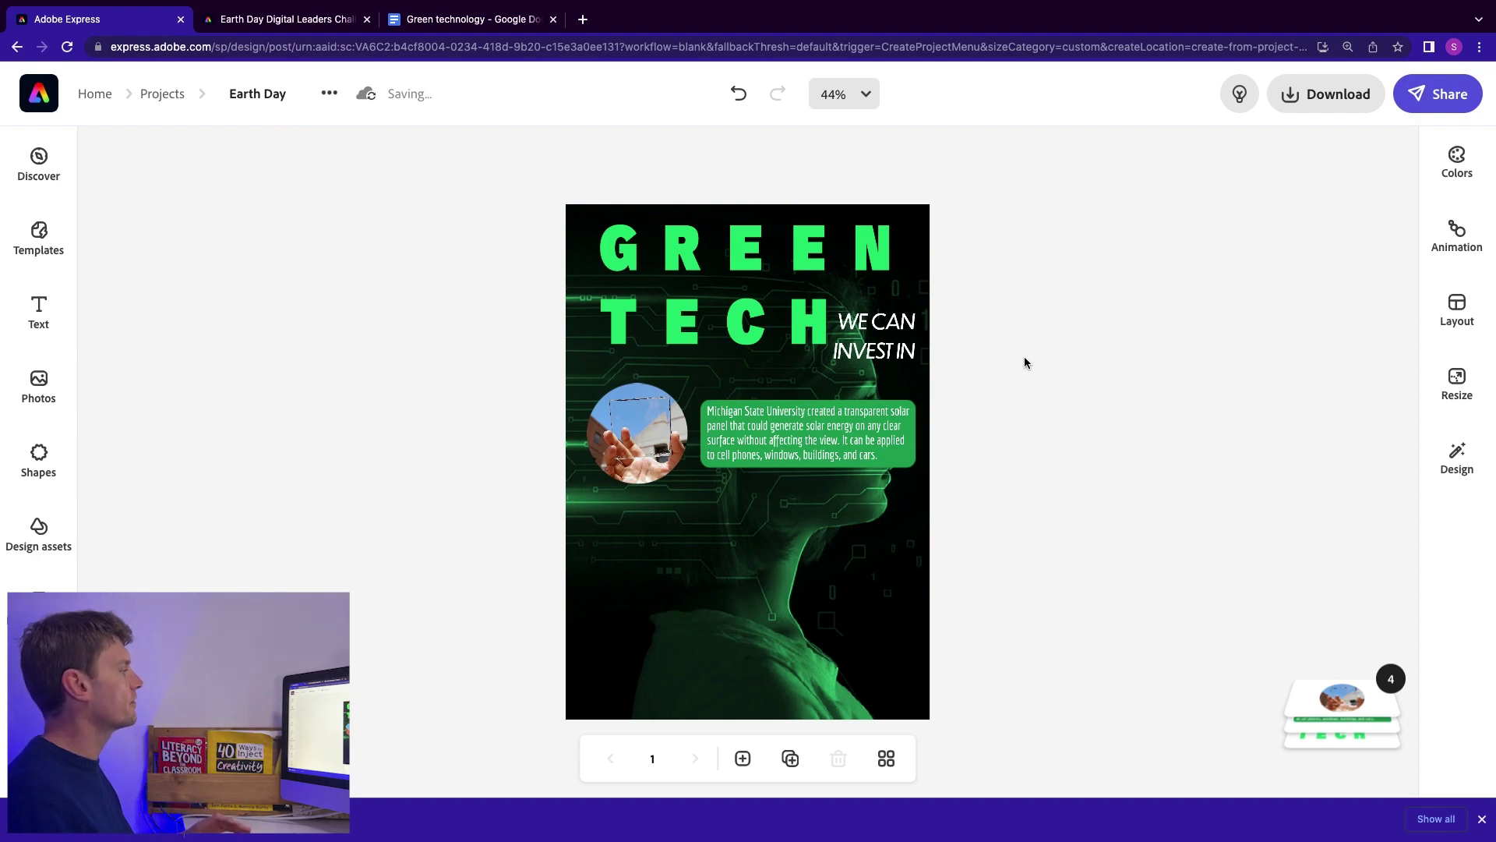
Duplicate the solar panel paragraph and place the copy below the circular photo, aligned with the photo's left edge.
{"action": "left_click", "coordinate": [796, 426]}
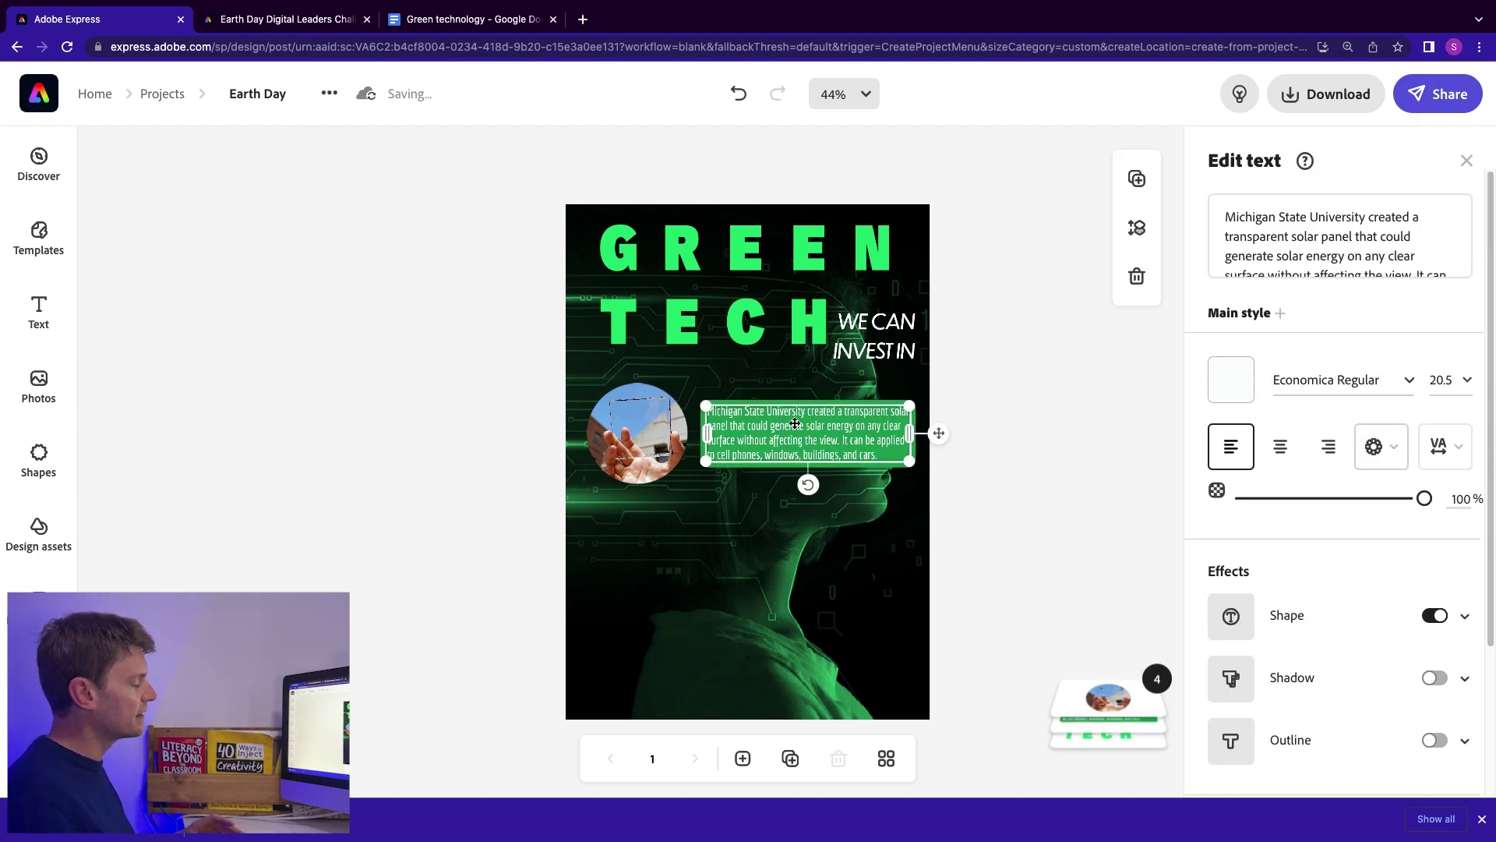
{"action": "left_click", "coordinate": [1137, 179]}
{"action": "left_click_drag", "start_coordinate": [952, 445], "coordinate": [834, 539]}
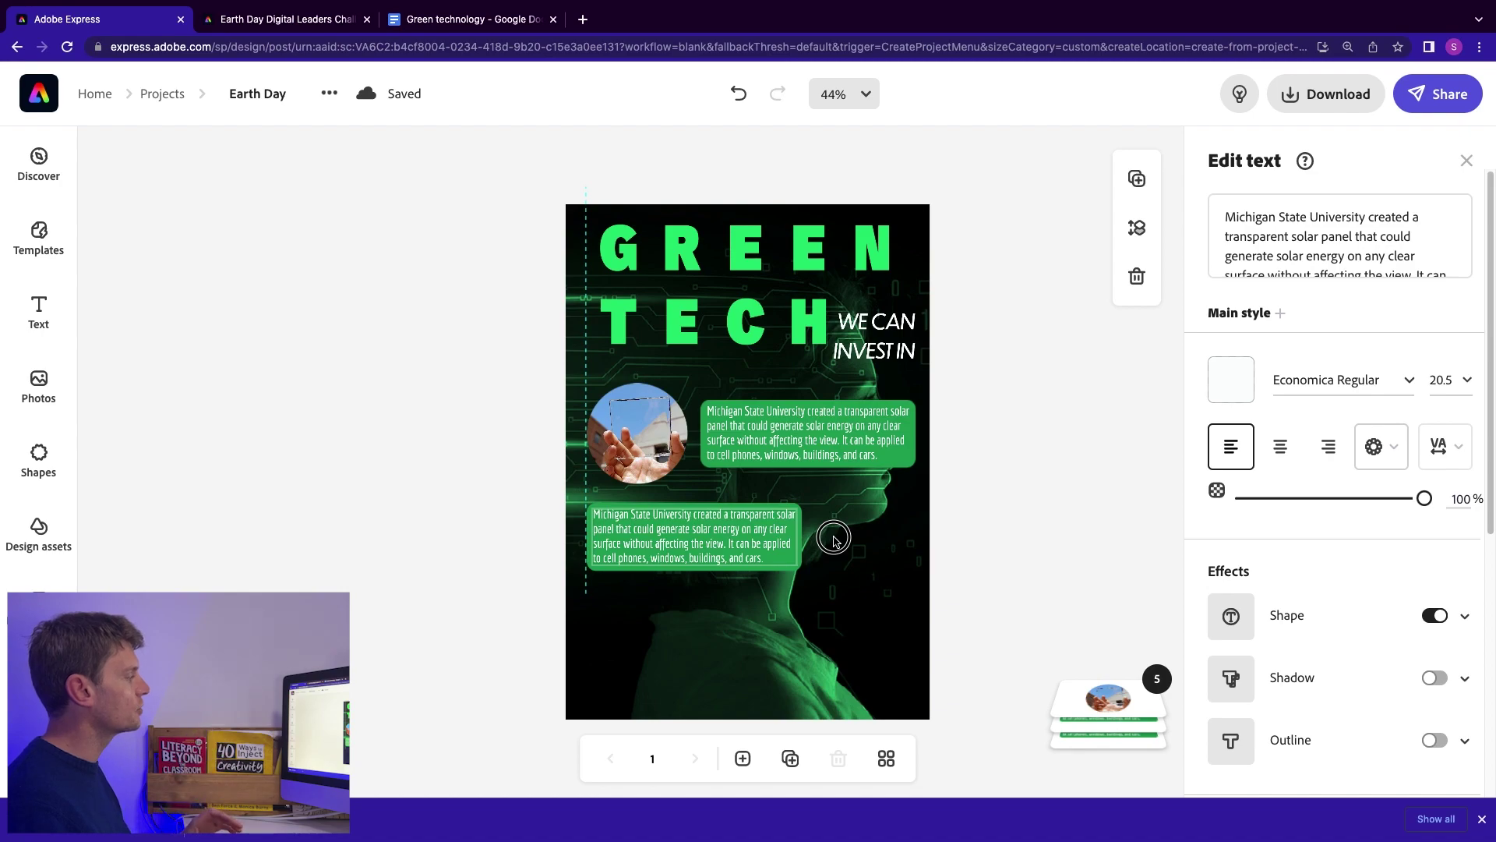
{"action": "left_click_drag", "start_coordinate": [834, 539], "coordinate": [834, 551]}
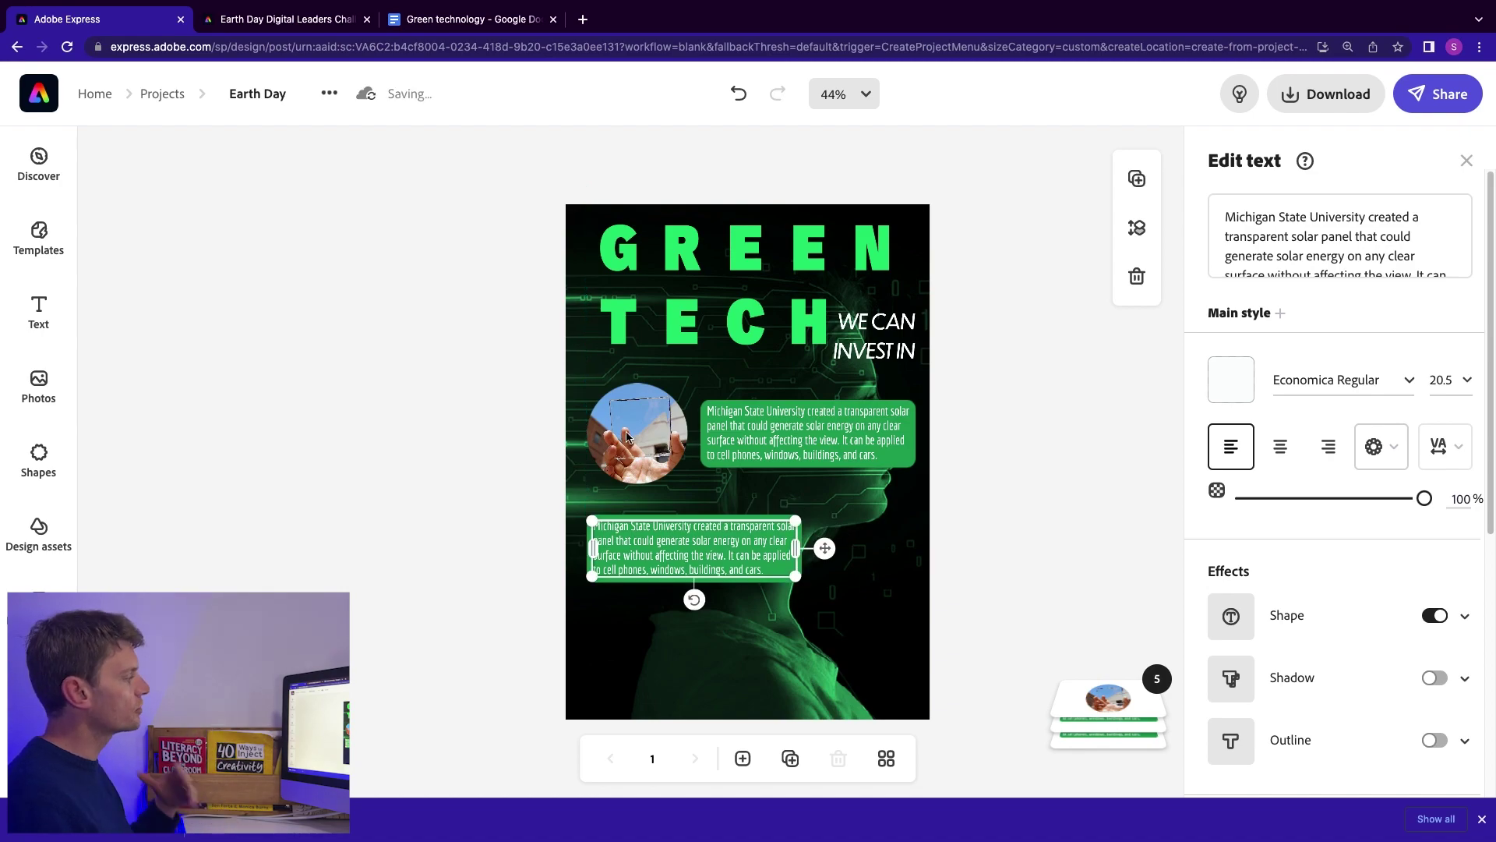
Duplicate the circular solar panel photo and place the copy to the right of the lower paragraph.
{"action": "left_click", "coordinate": [626, 432]}
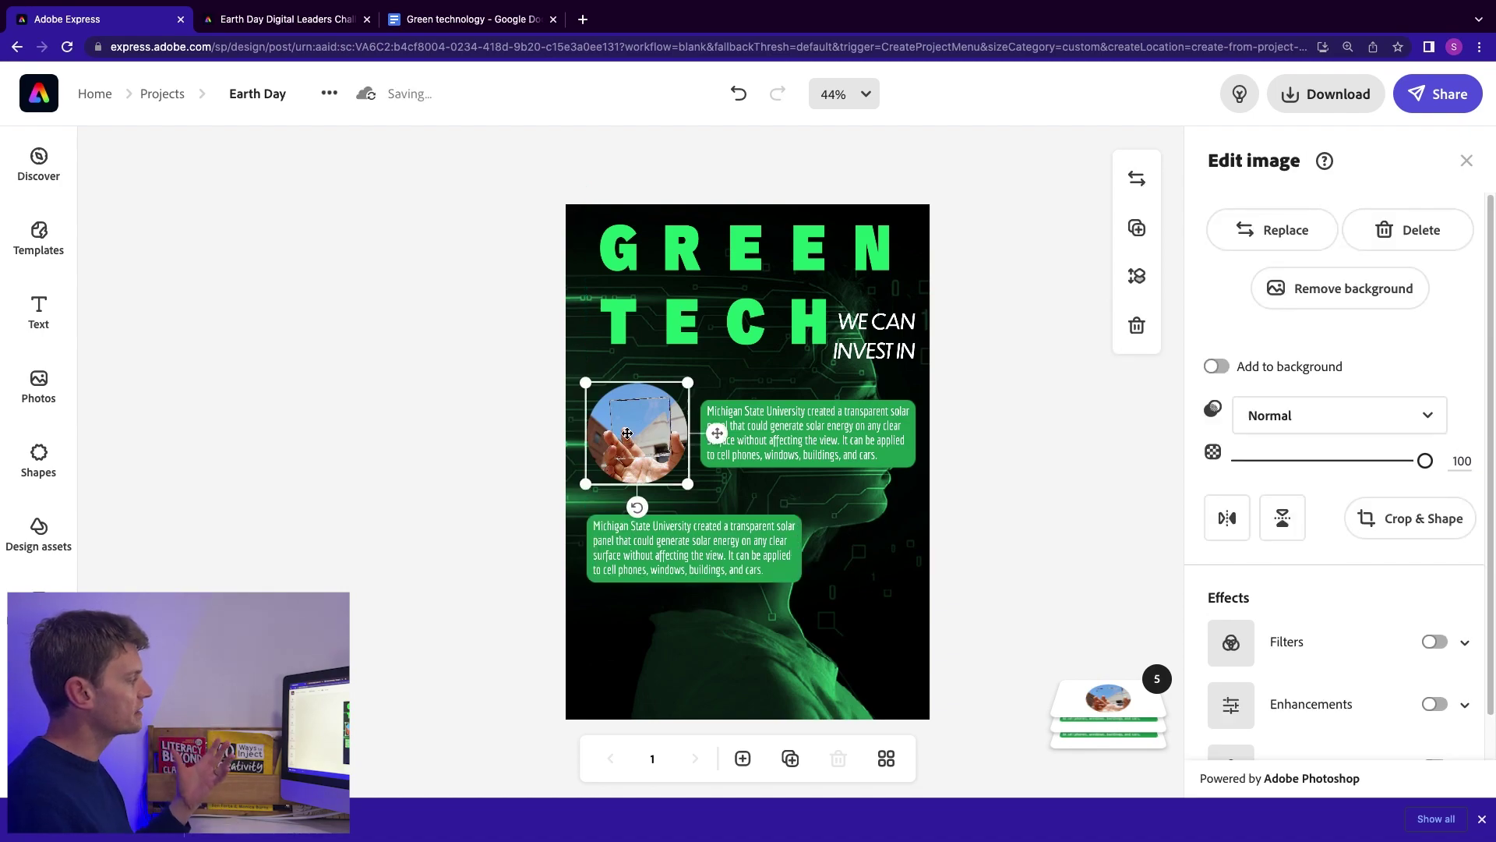
{"action": "left_click", "coordinate": [1138, 227]}
{"action": "left_click_drag", "start_coordinate": [687, 468], "coordinate": [937, 550]}
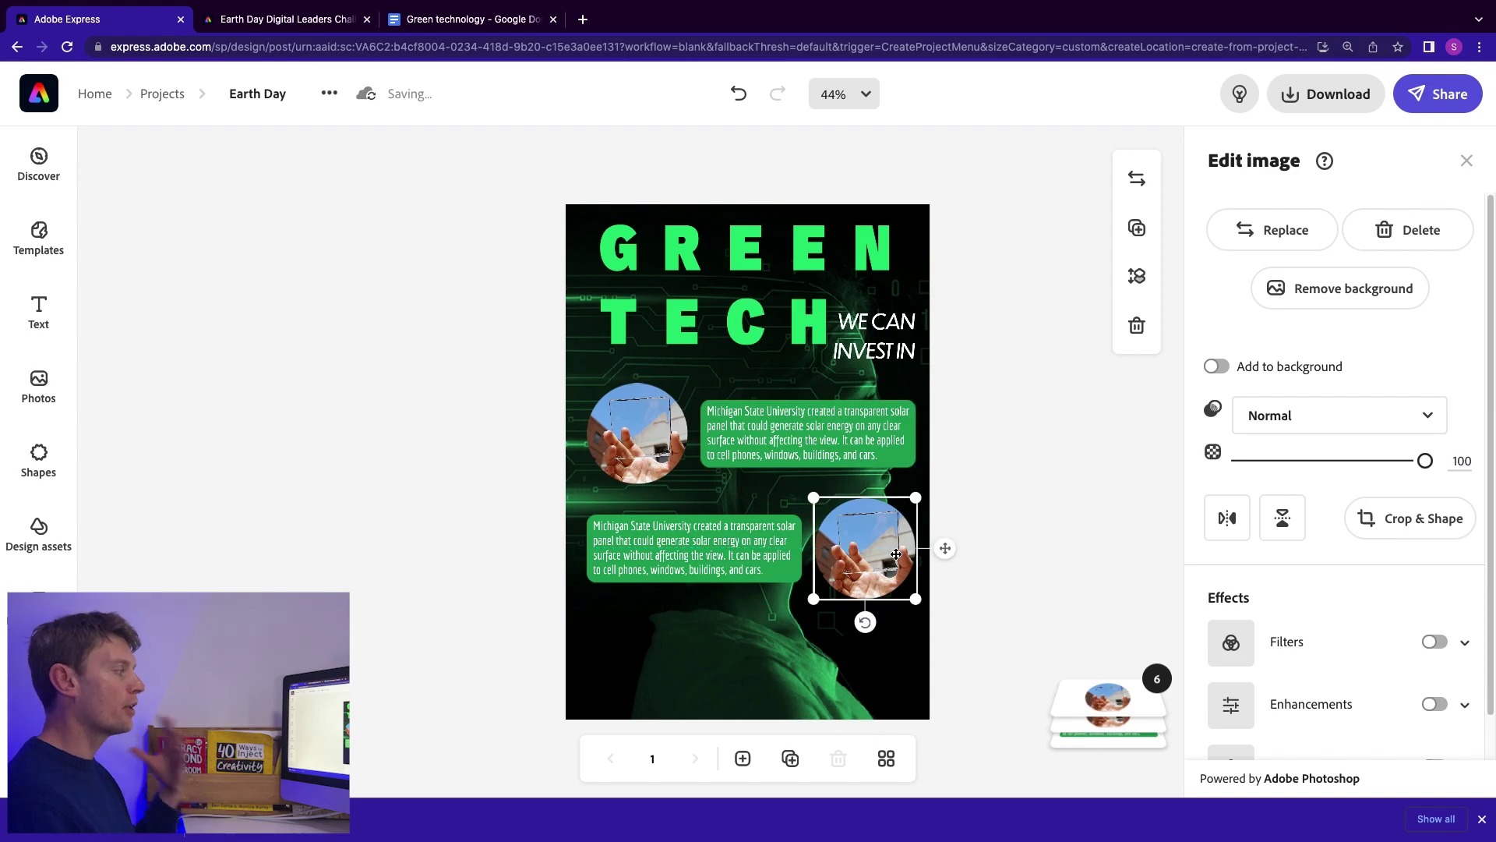
Switch to the Green technology Google Doc and copy the paragraph under "Wave Energy".
{"action": "left_click", "coordinate": [420, 22]}
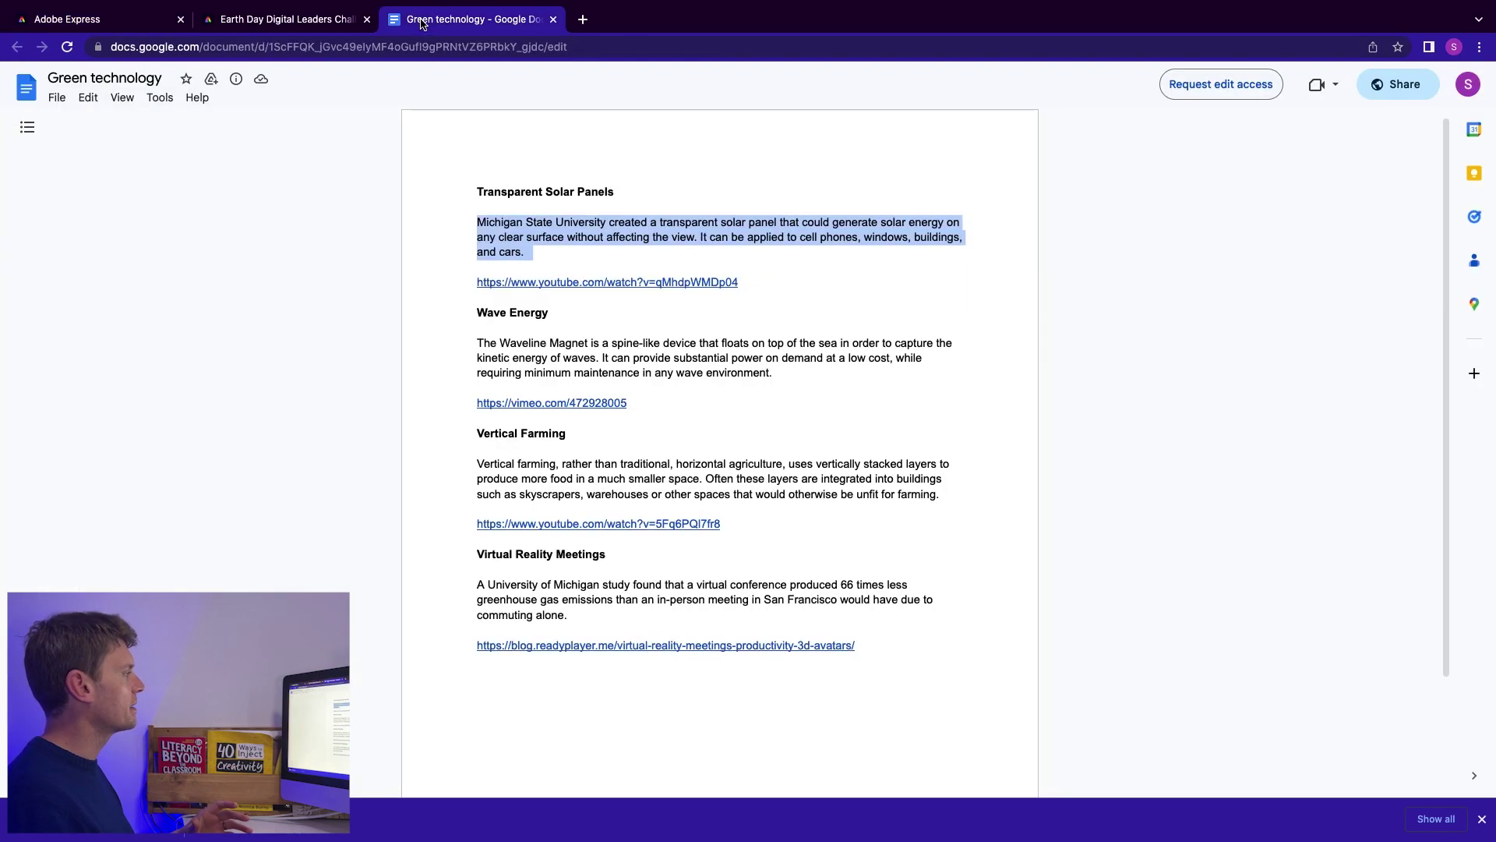
{"action": "left_click_drag", "start_coordinate": [477, 345], "coordinate": [776, 374]}
{"action": "key", "text": "ctrl+c"}
Back in Adobe Express, replace the lower paragraph's text with the copied Waveline Magnet text, remove its trailing blank line and realign the box.
{"action": "left_click", "coordinate": [100, 22]}
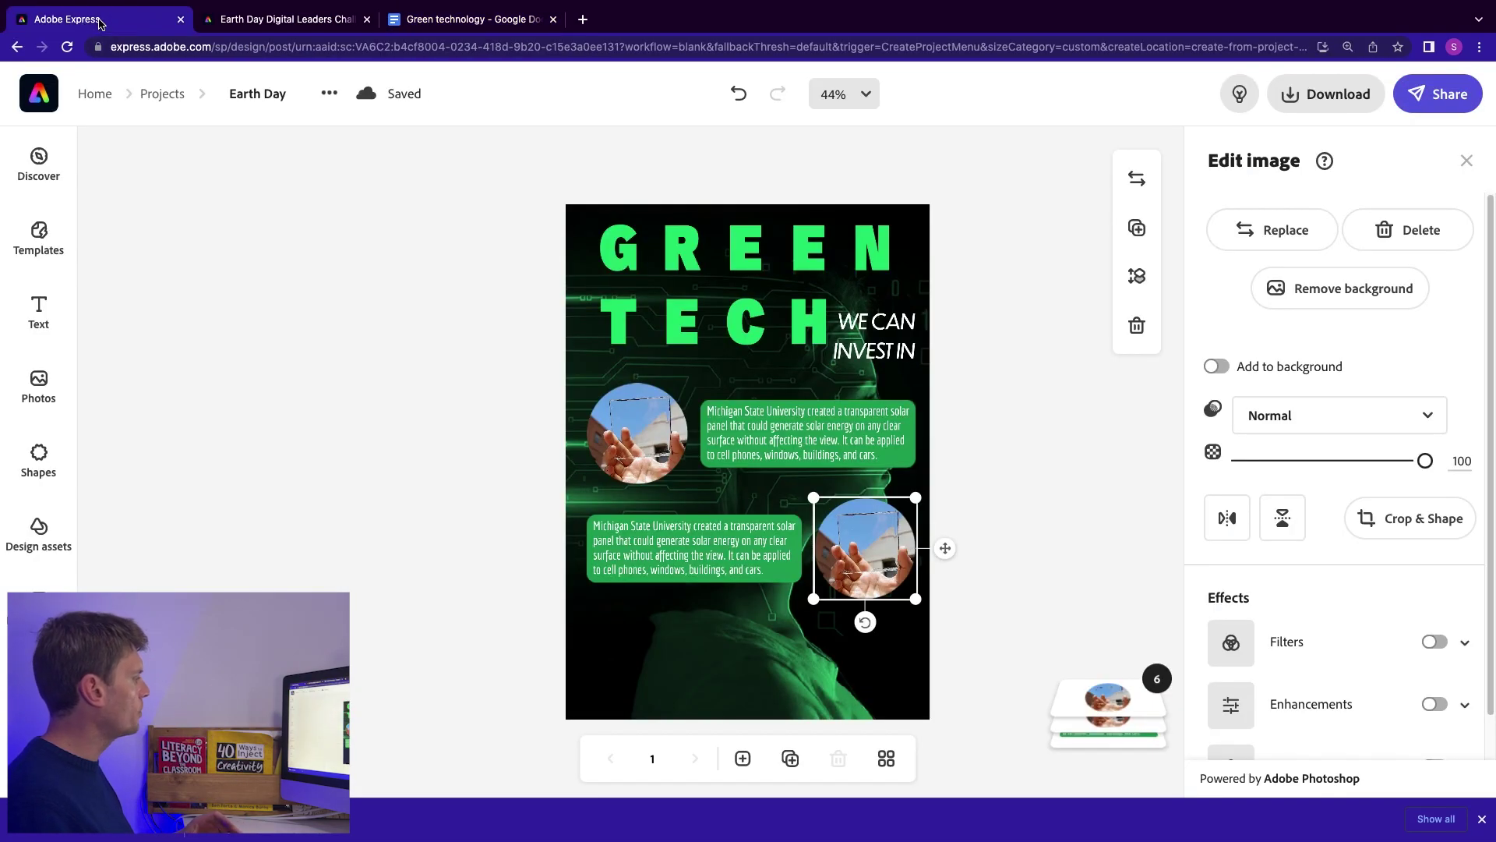
{"action": "left_click", "coordinate": [696, 542]}
{"action": "left_click", "coordinate": [1250, 215]}
{"action": "key", "text": "ctrl+a"}
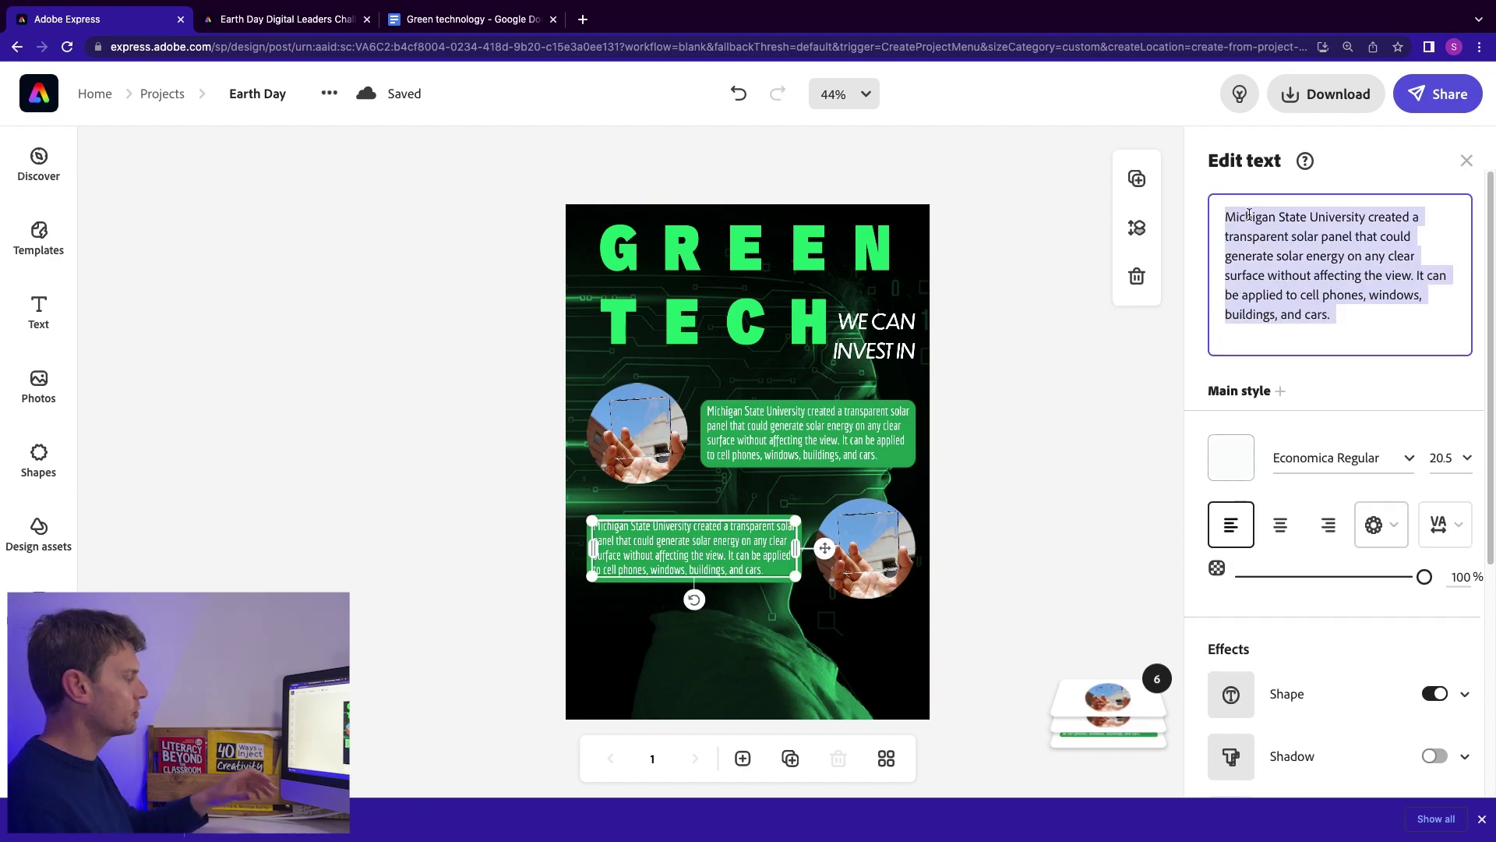
{"action": "key", "text": "ctrl+v"}
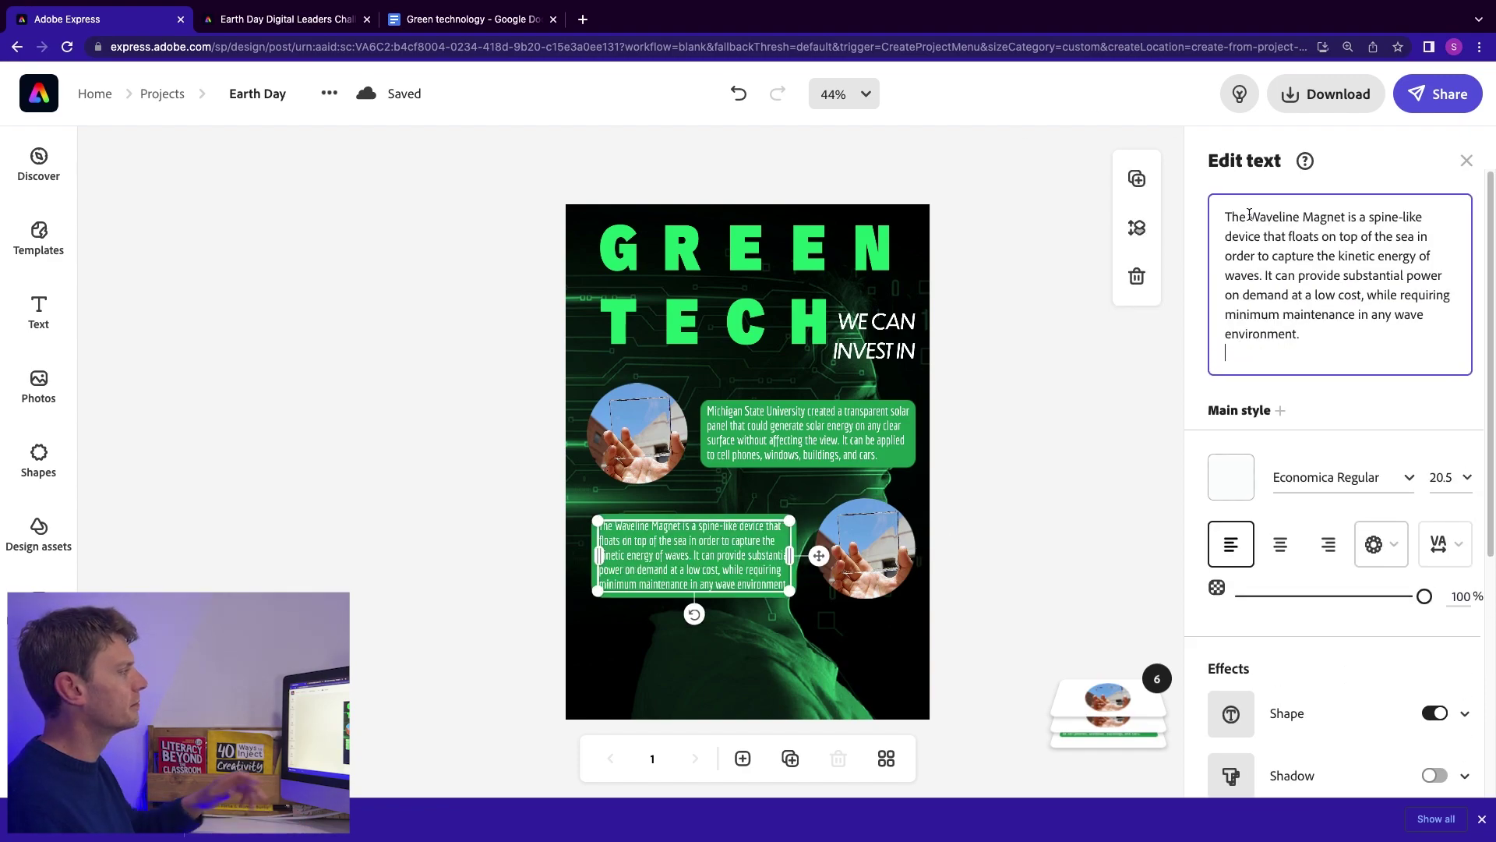
{"action": "key", "text": "BackSpace"}
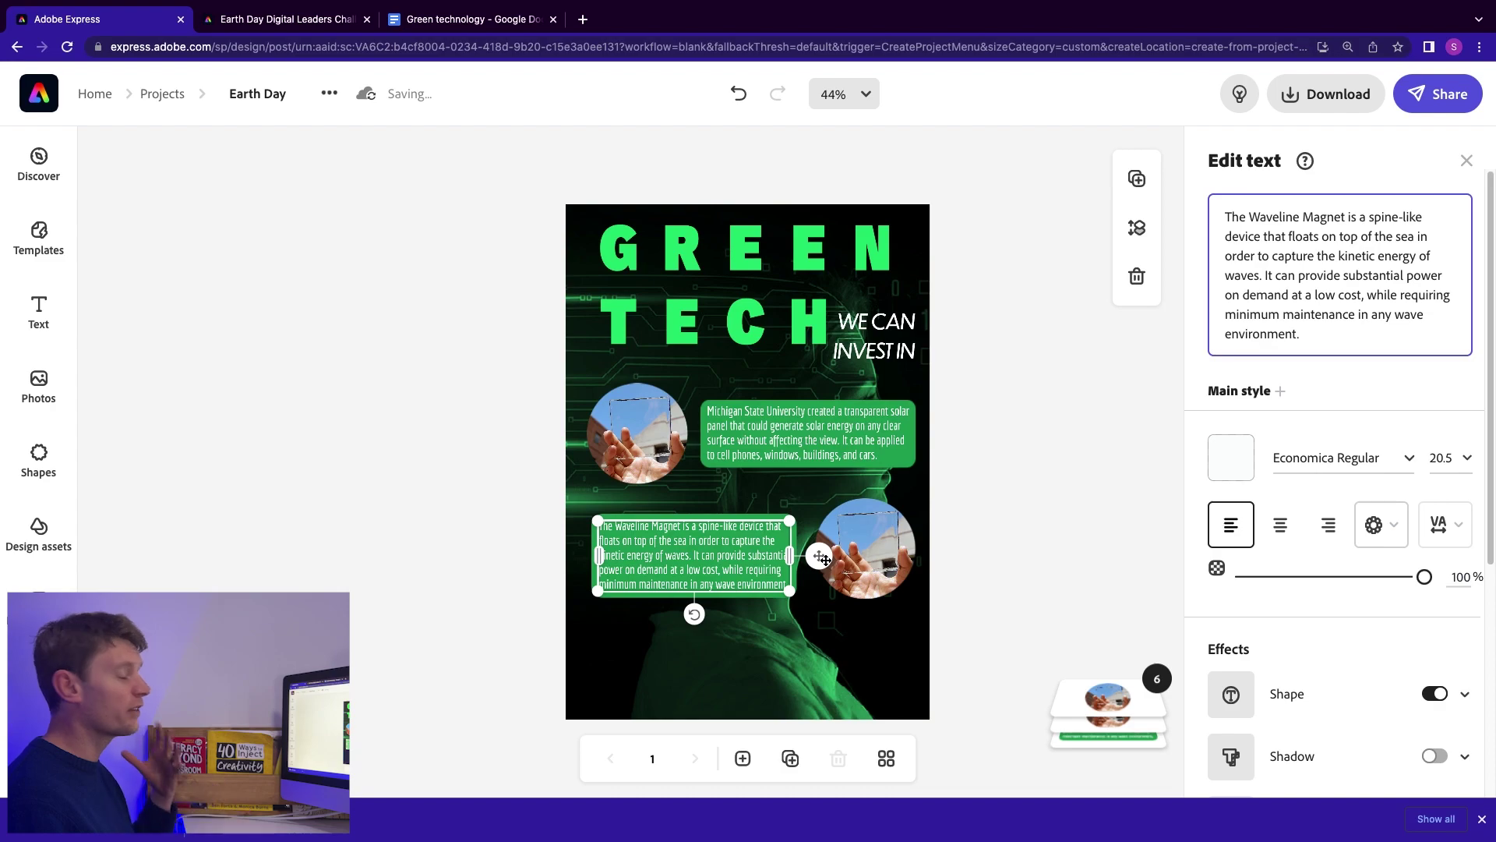
{"action": "left_click_drag", "start_coordinate": [824, 559], "coordinate": [822, 551]}
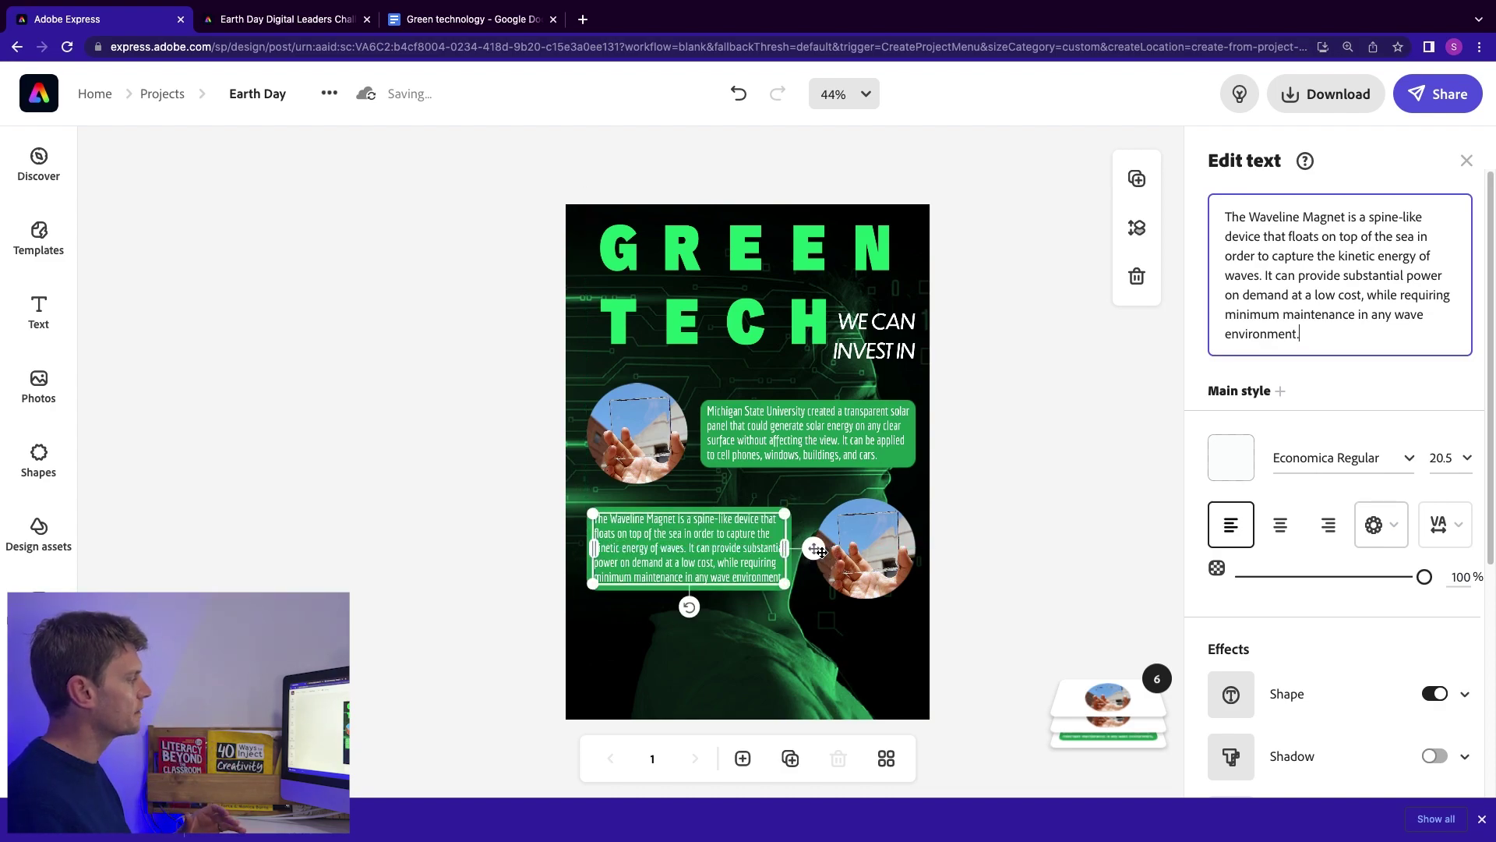
Switch to the Earth Day Digital Leaders page and save the photo of the yellow floating wave device to Downloads as "waveline".
{"action": "left_click", "coordinate": [860, 544]}
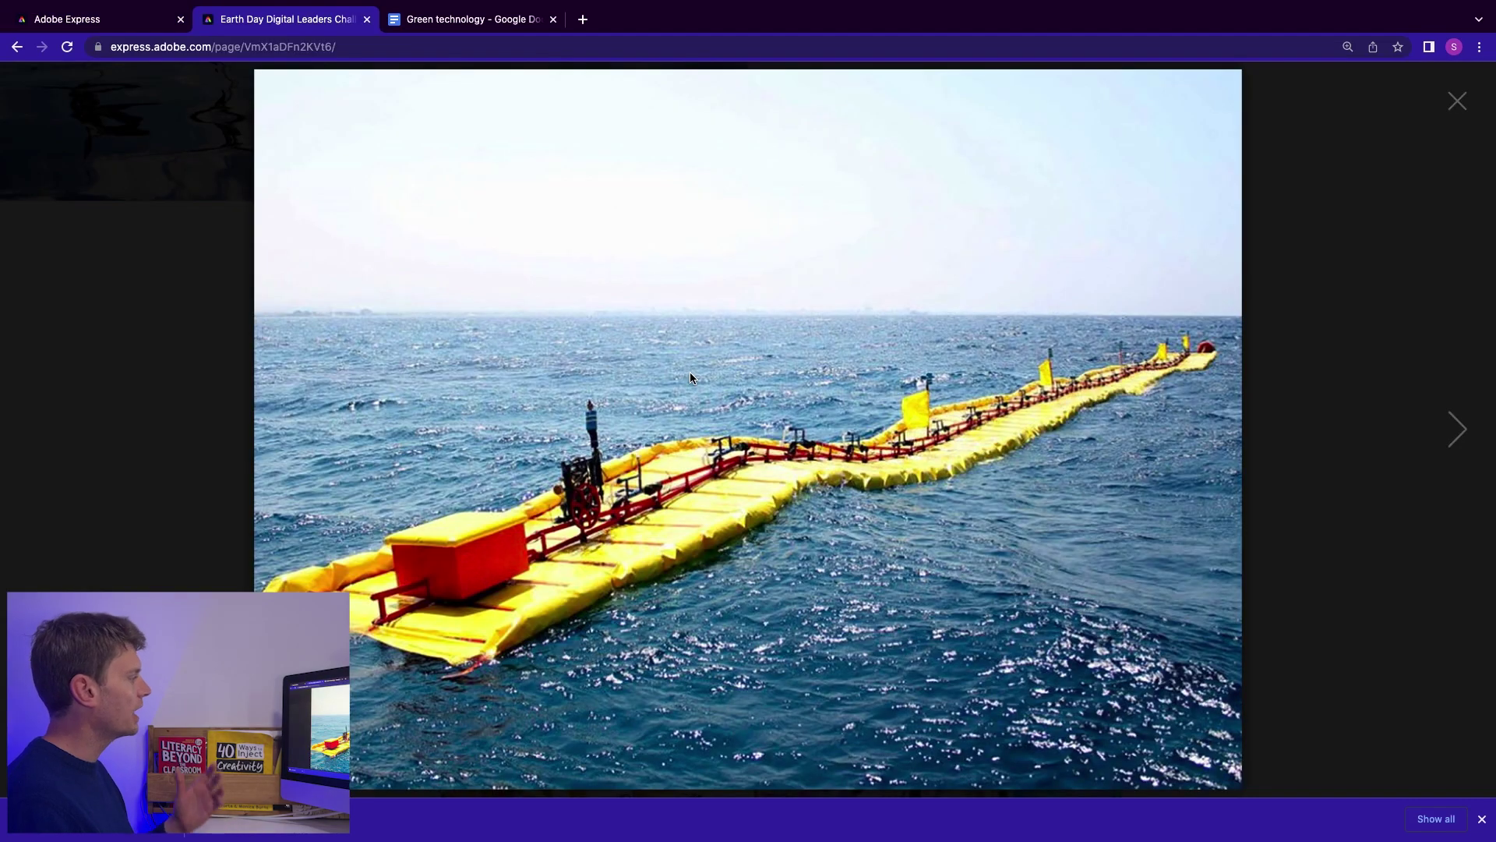
{"action": "right_click", "coordinate": [690, 372]}
{"action": "left_click", "coordinate": [717, 396]}
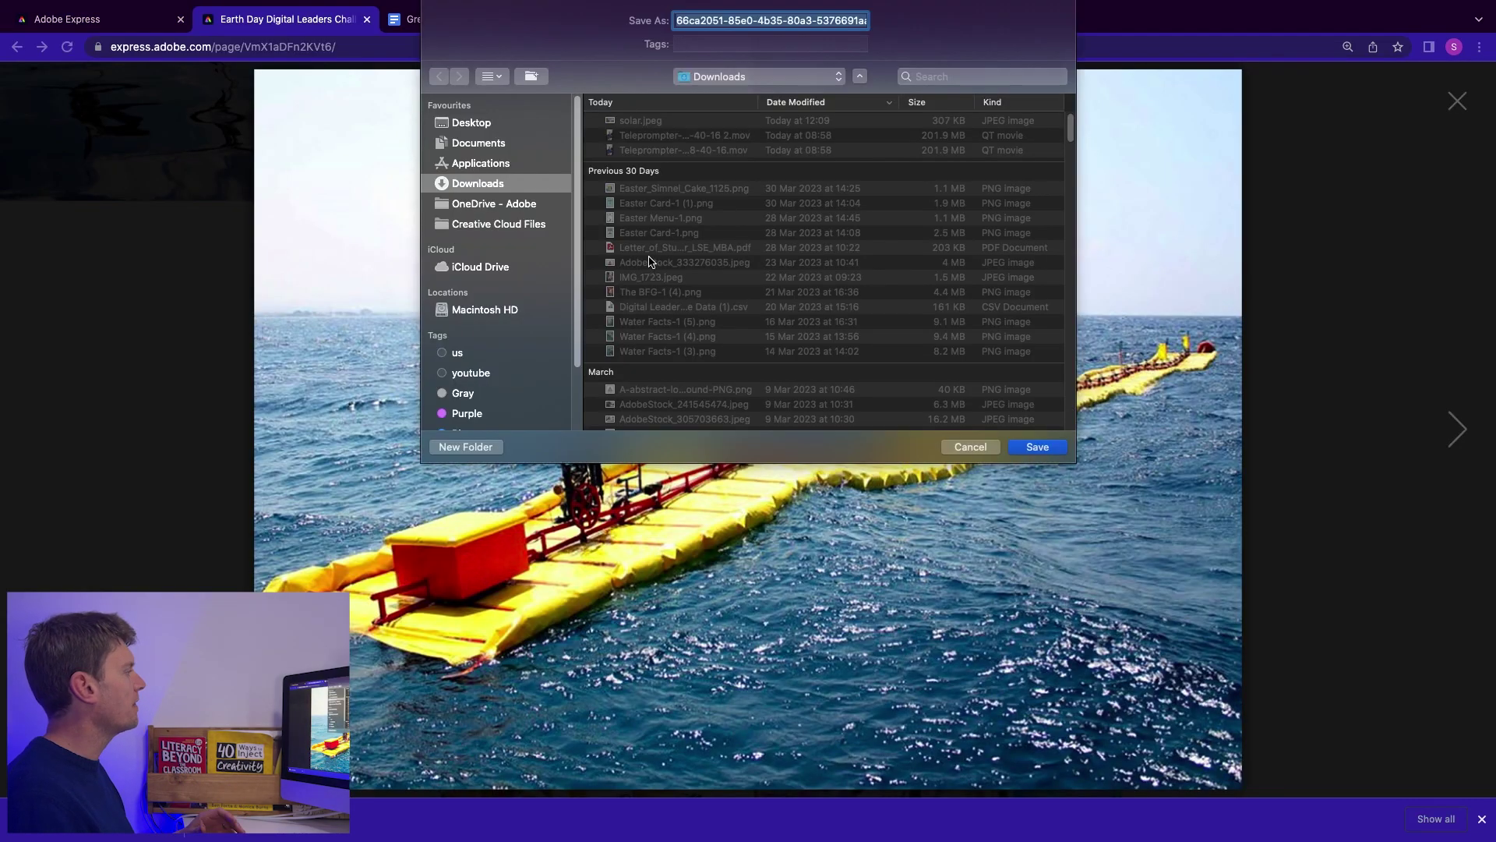
{"action": "type", "text": "waveline"}
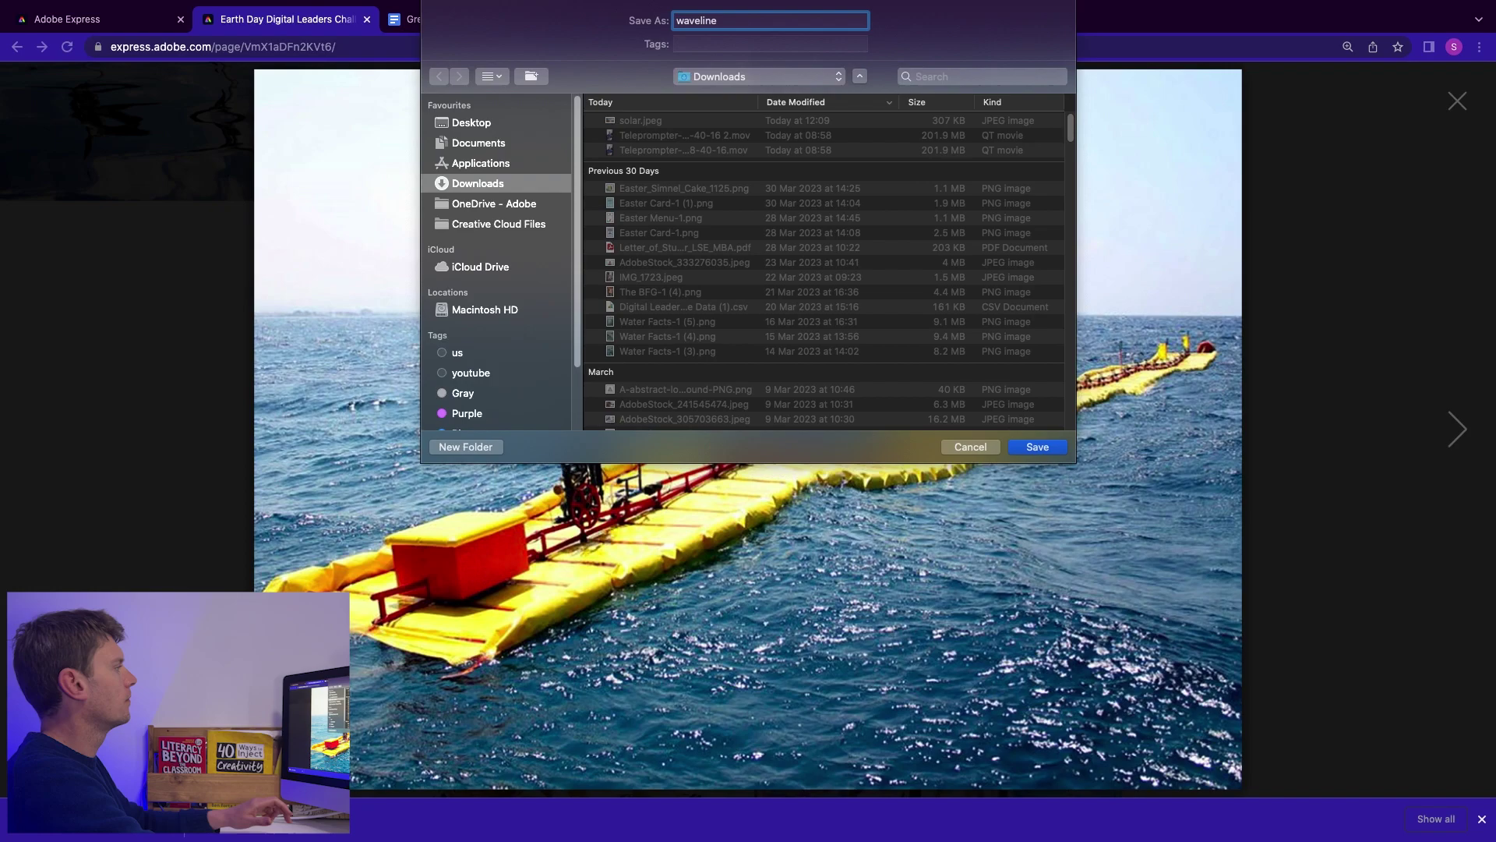
{"action": "key", "text": "Return"}
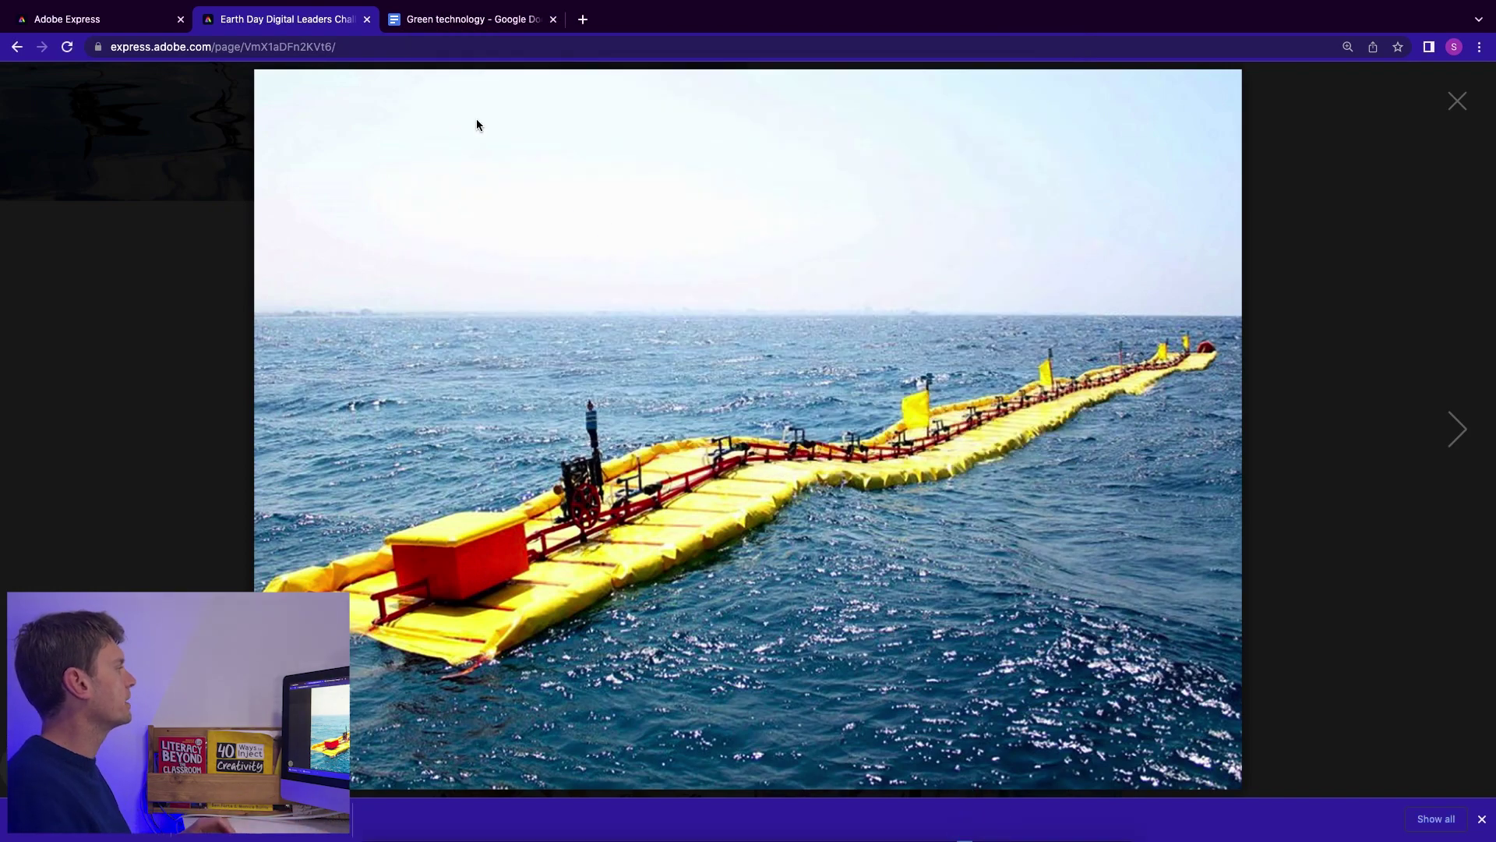
Return to the Adobe Express poster and replace the lower circular photo with waveline.jpeg from Downloads.
{"action": "left_click", "coordinate": [132, 28]}
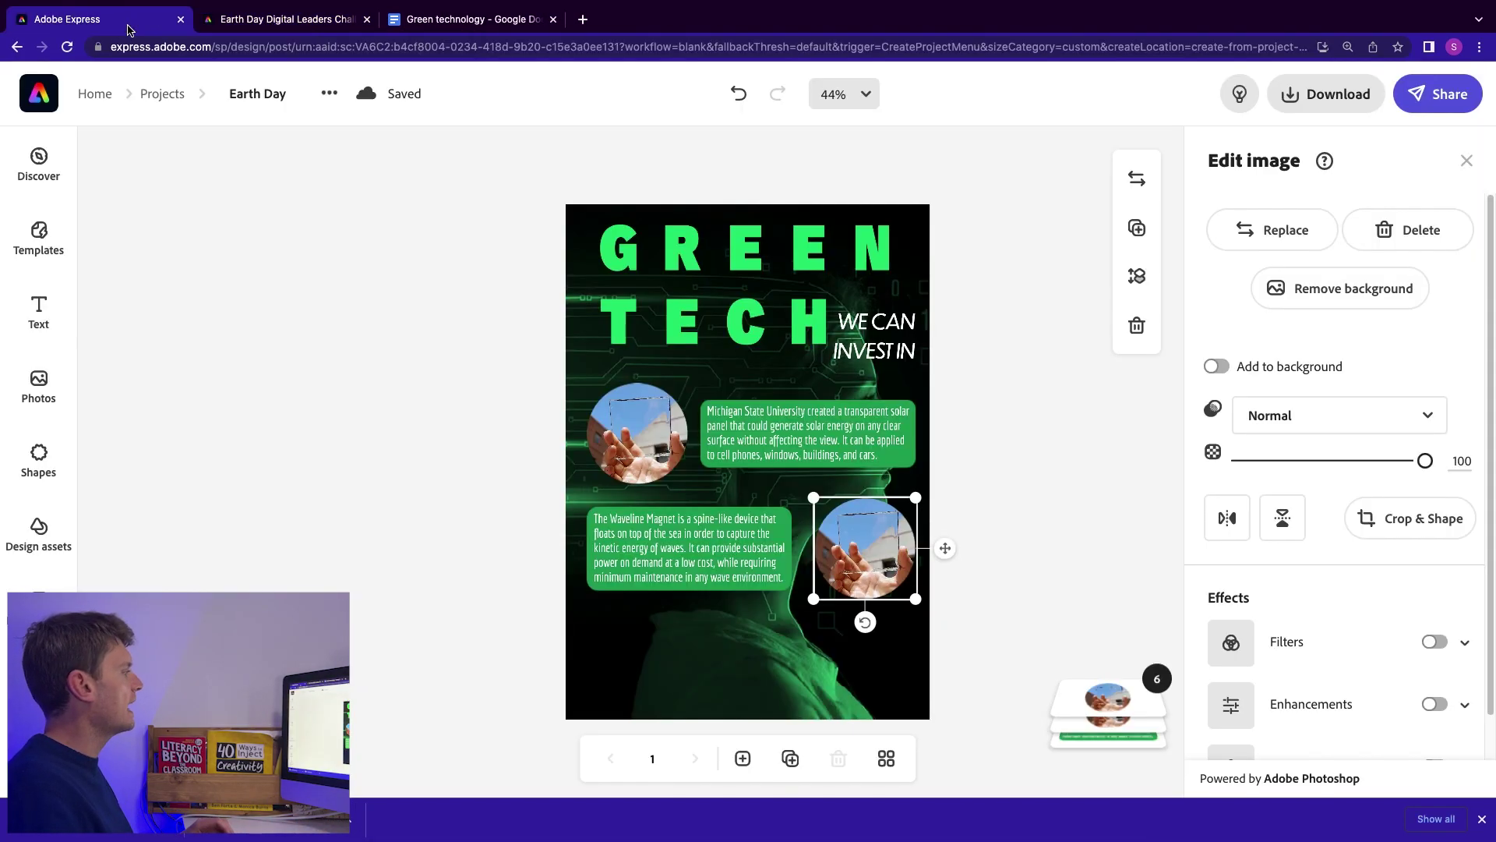
{"action": "left_click", "coordinate": [1255, 241]}
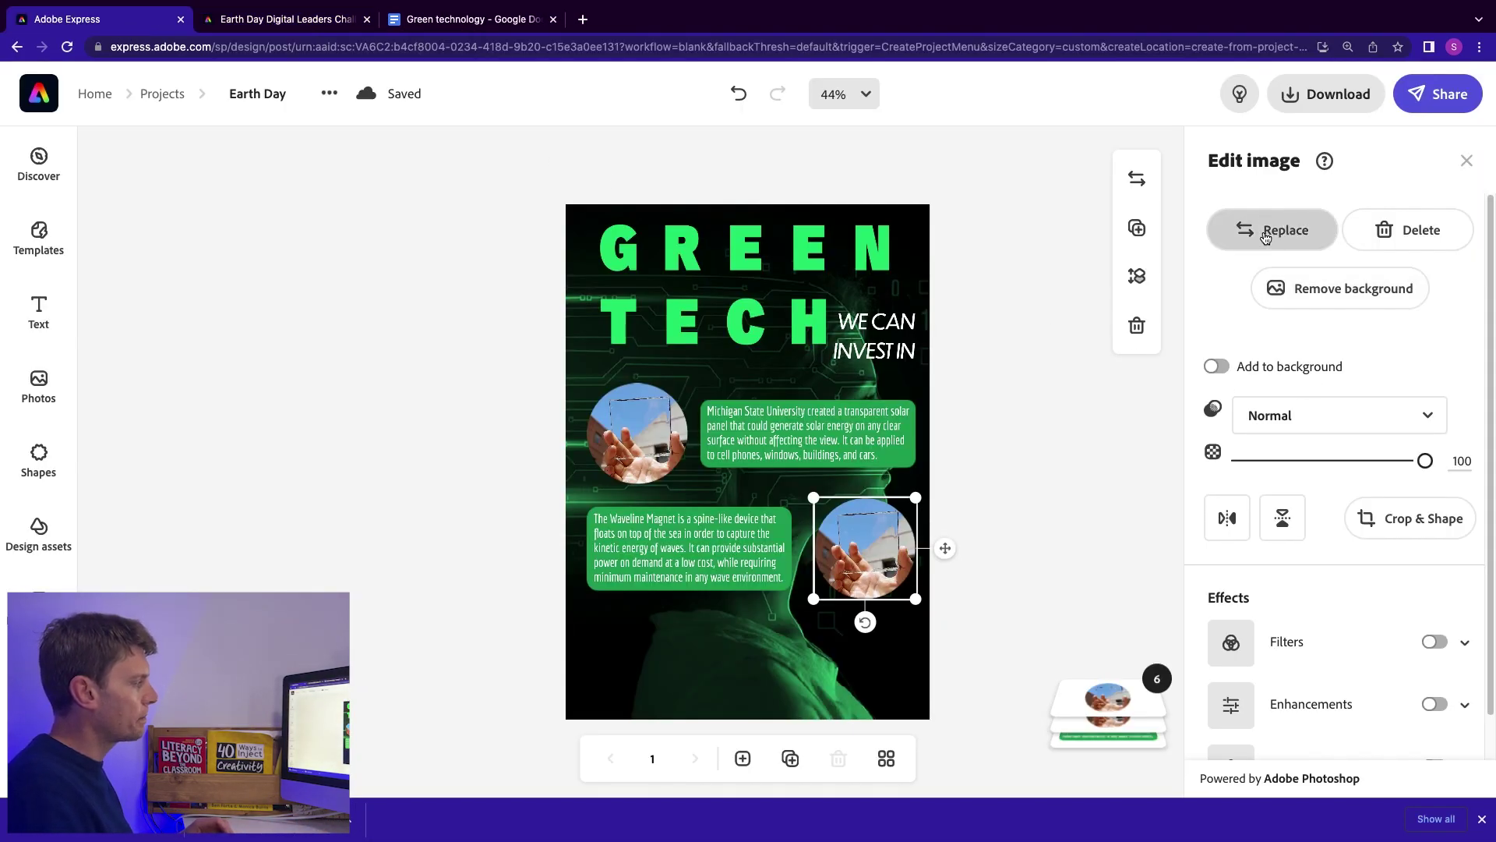
{"action": "left_click", "coordinate": [193, 218]}
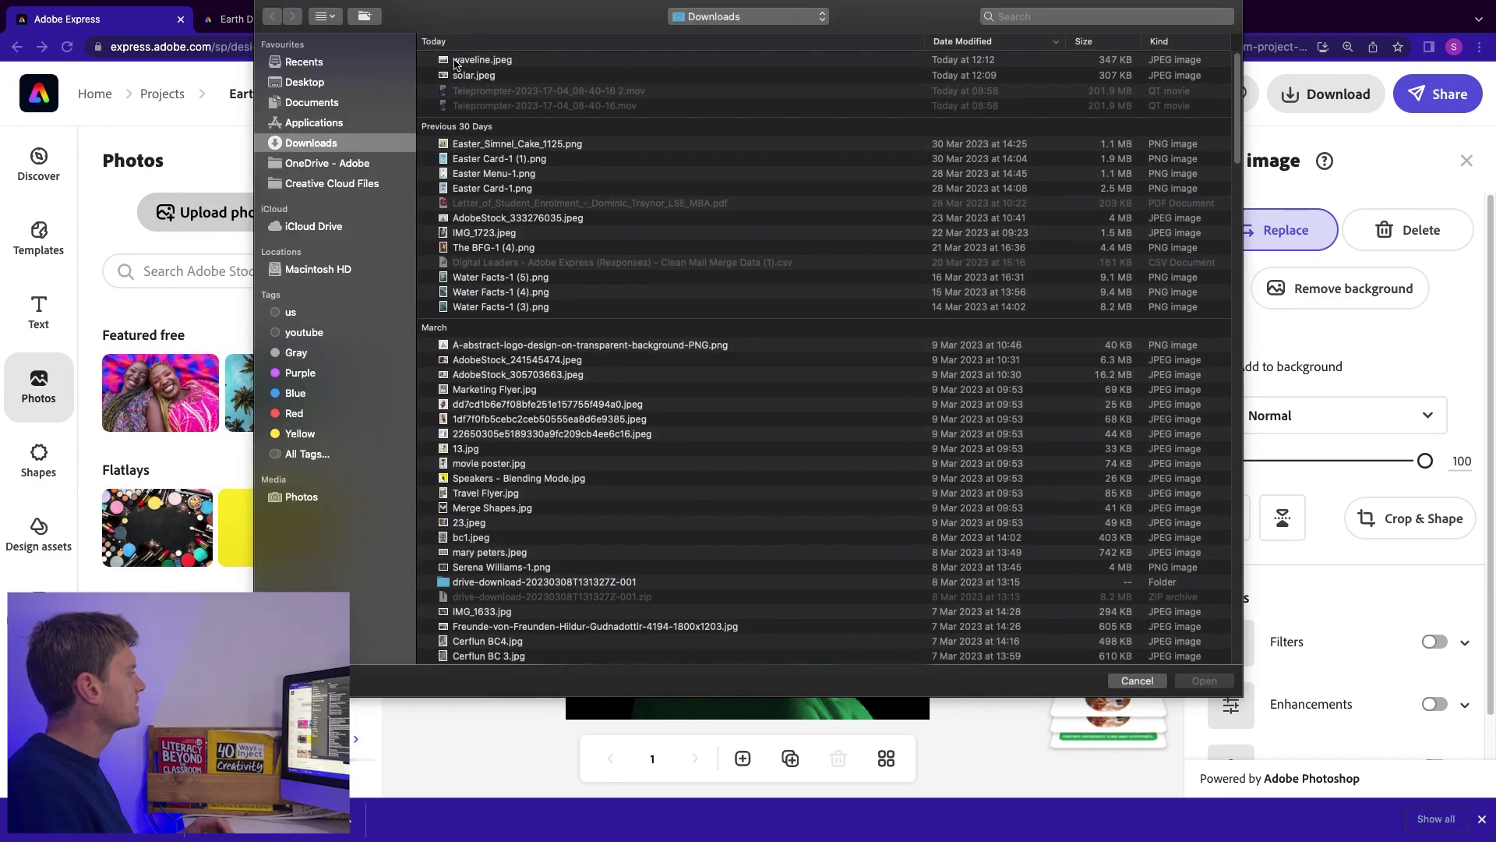
{"action": "double_click", "coordinate": [456, 62]}
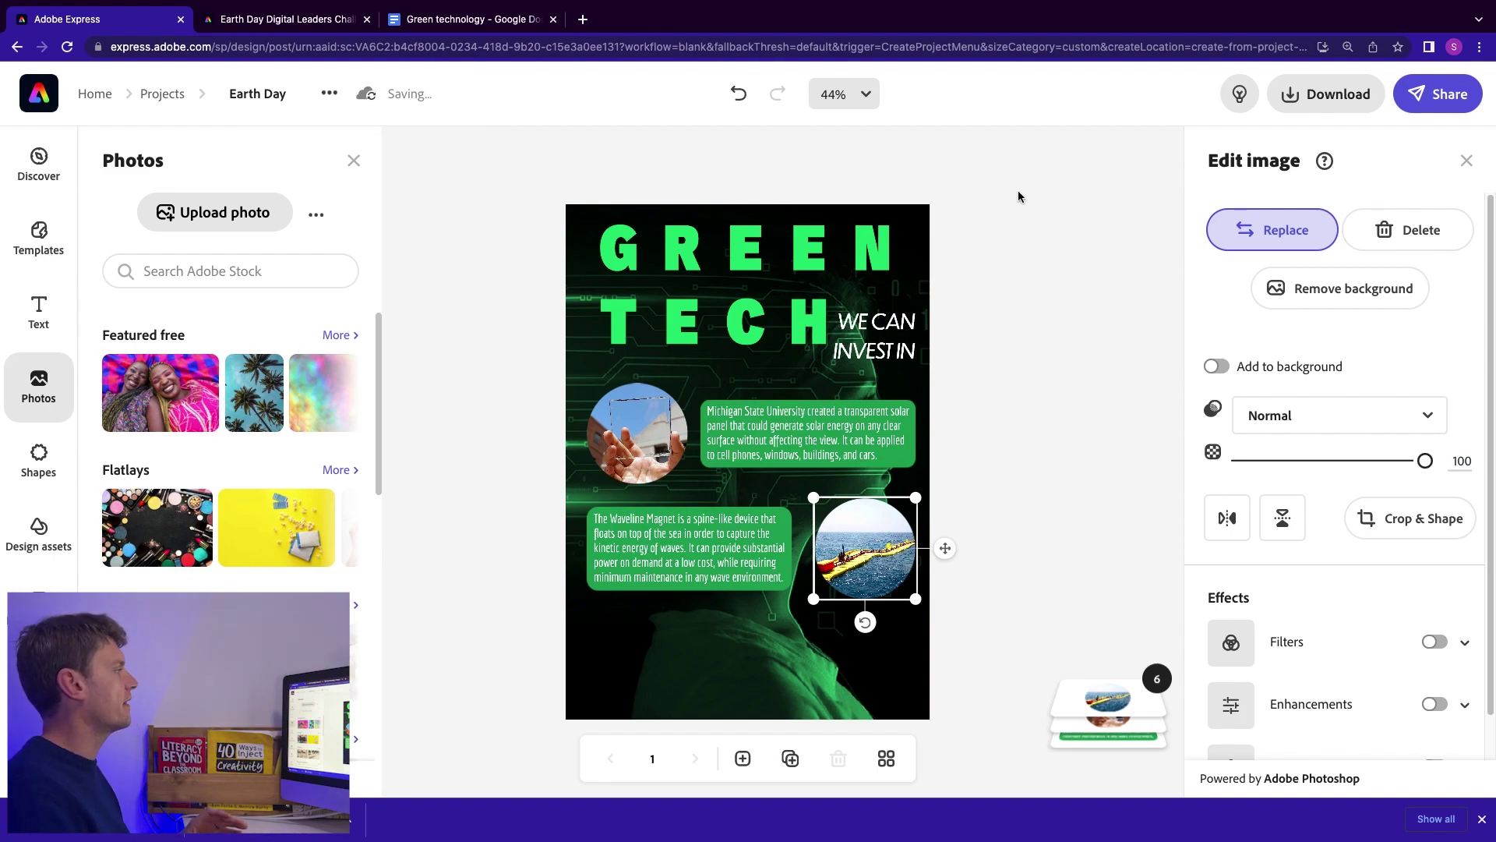
Duplicate the Waveline paragraph into the page's bottom-right corner with the vertical farming text instead, scaled down to font size 17.7.
{"action": "left_click", "coordinate": [712, 551]}
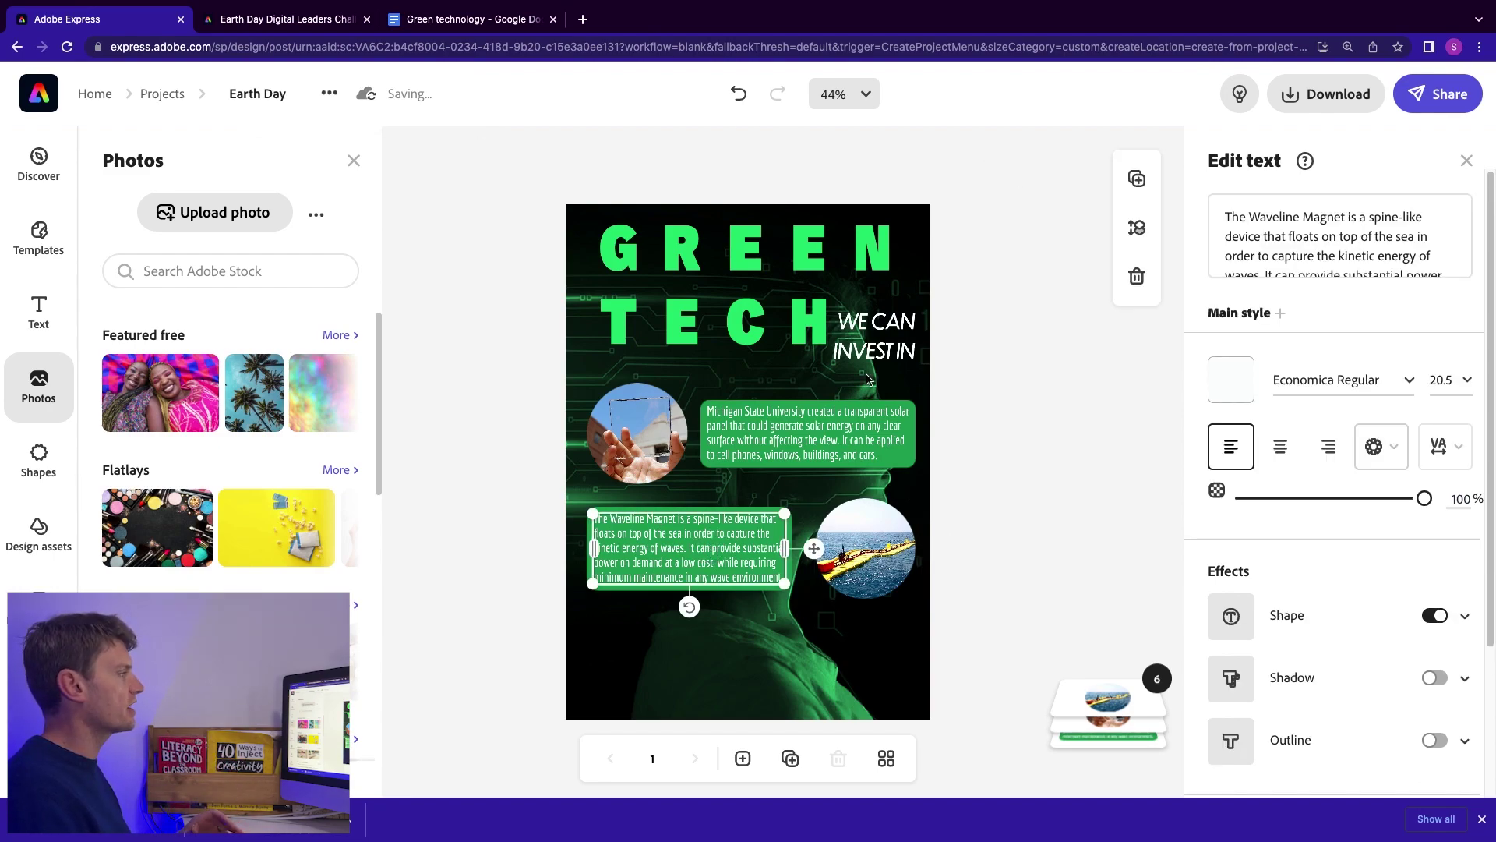
{"action": "left_click", "coordinate": [1137, 178]}
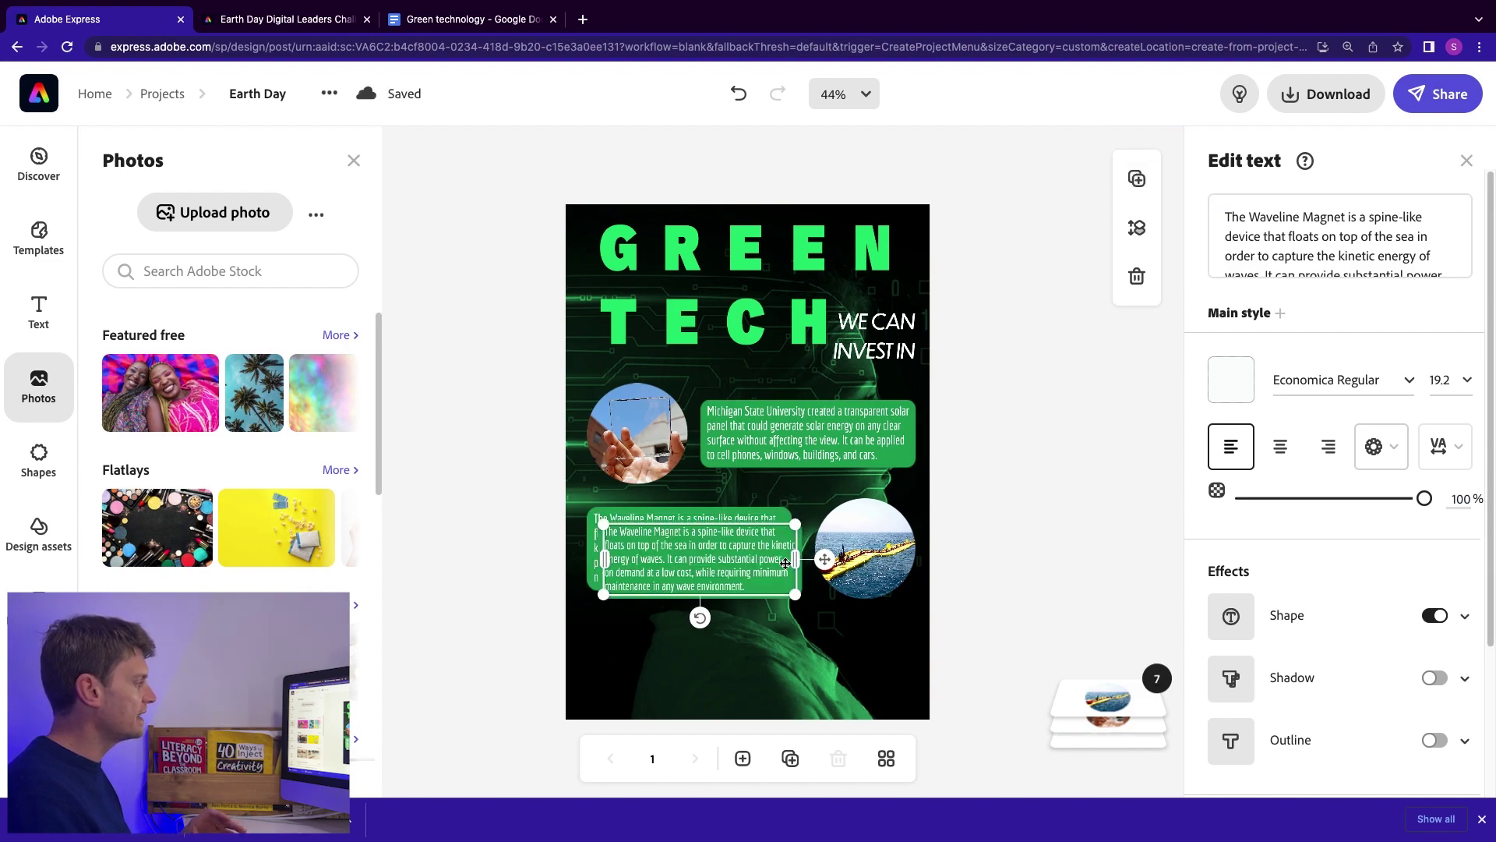
{"action": "left_click_drag", "start_coordinate": [828, 559], "coordinate": [931, 661]}
{"action": "type", "text": "Vertical farming, rather than traditional, horizontal agriculture, uses vertically stacked layers to produce more food in a much smaller space. Often these layers are integrated into buildings such as skyscrapers, warehouses or other spaces that would otherwise be unfit for farming."}
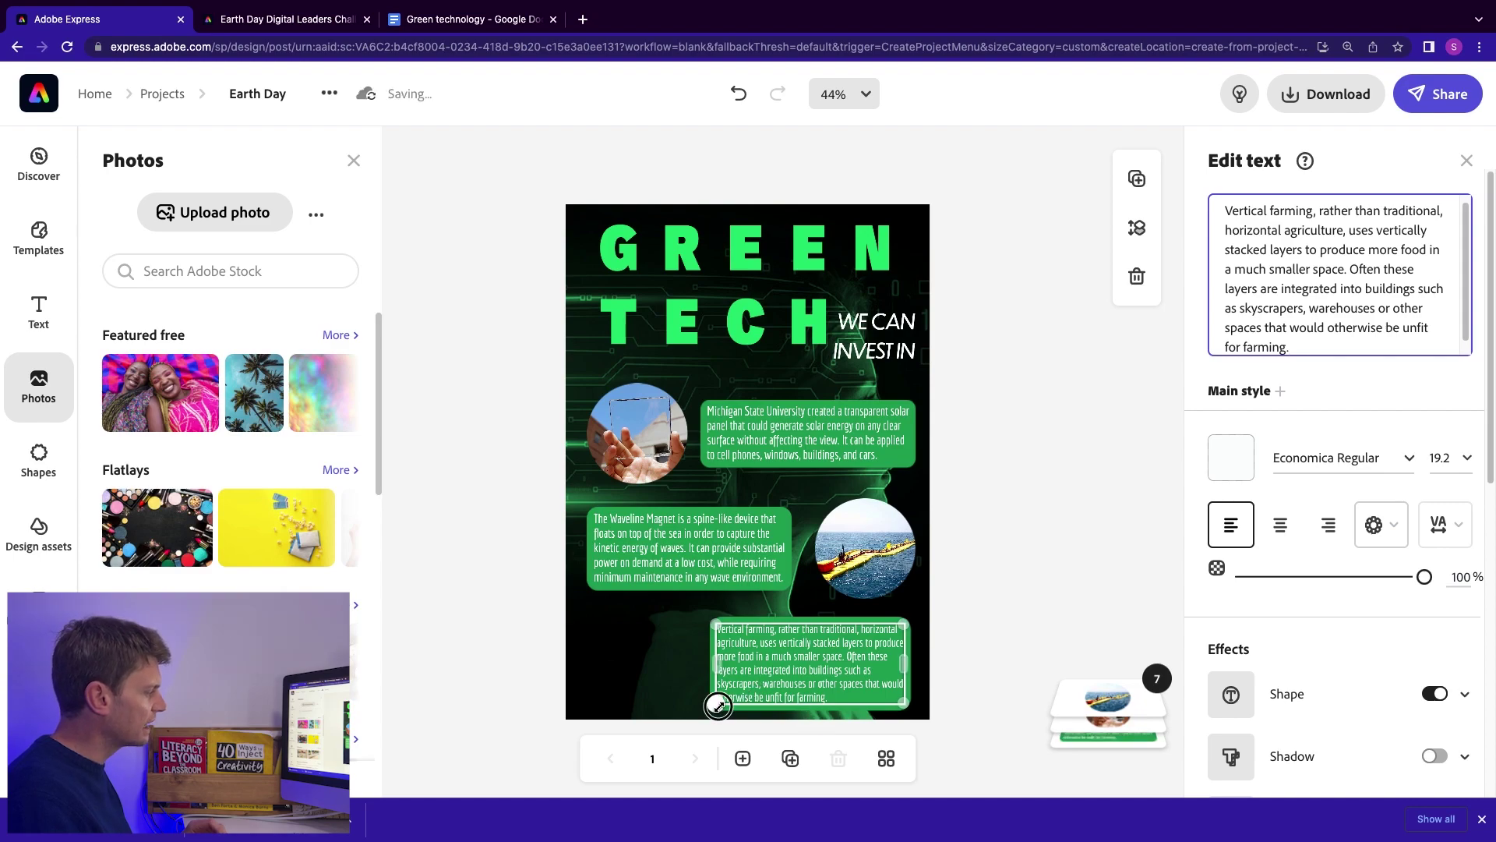
{"action": "left_click_drag", "start_coordinate": [719, 705], "coordinate": [731, 696]}
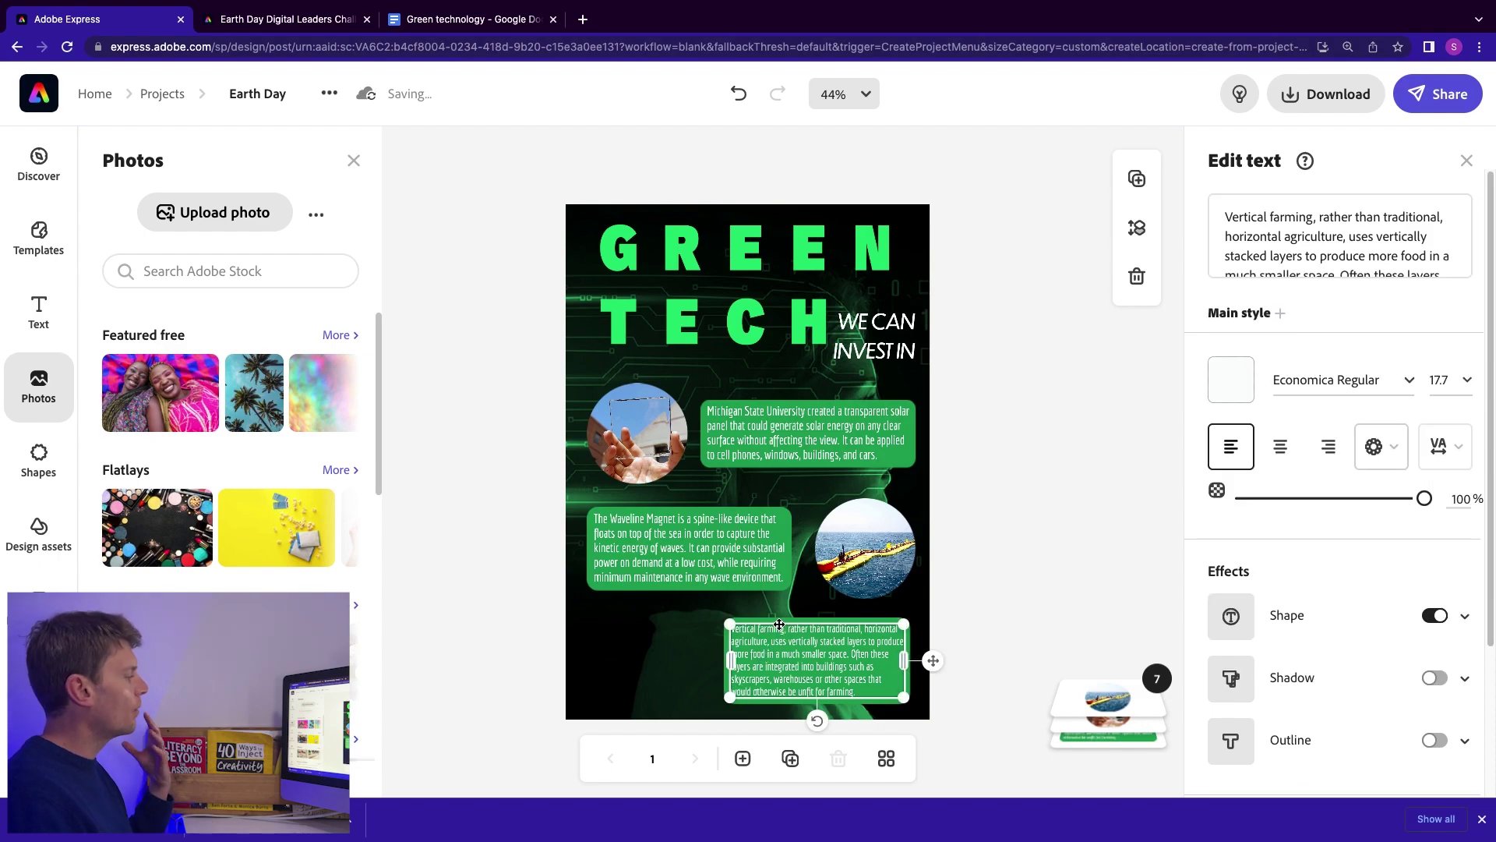
Switch to the Earth Day Digital Leaders page and copy the vertical farm photo with the orange robotic arm holding lettuce.
{"action": "left_click", "coordinate": [874, 552]}
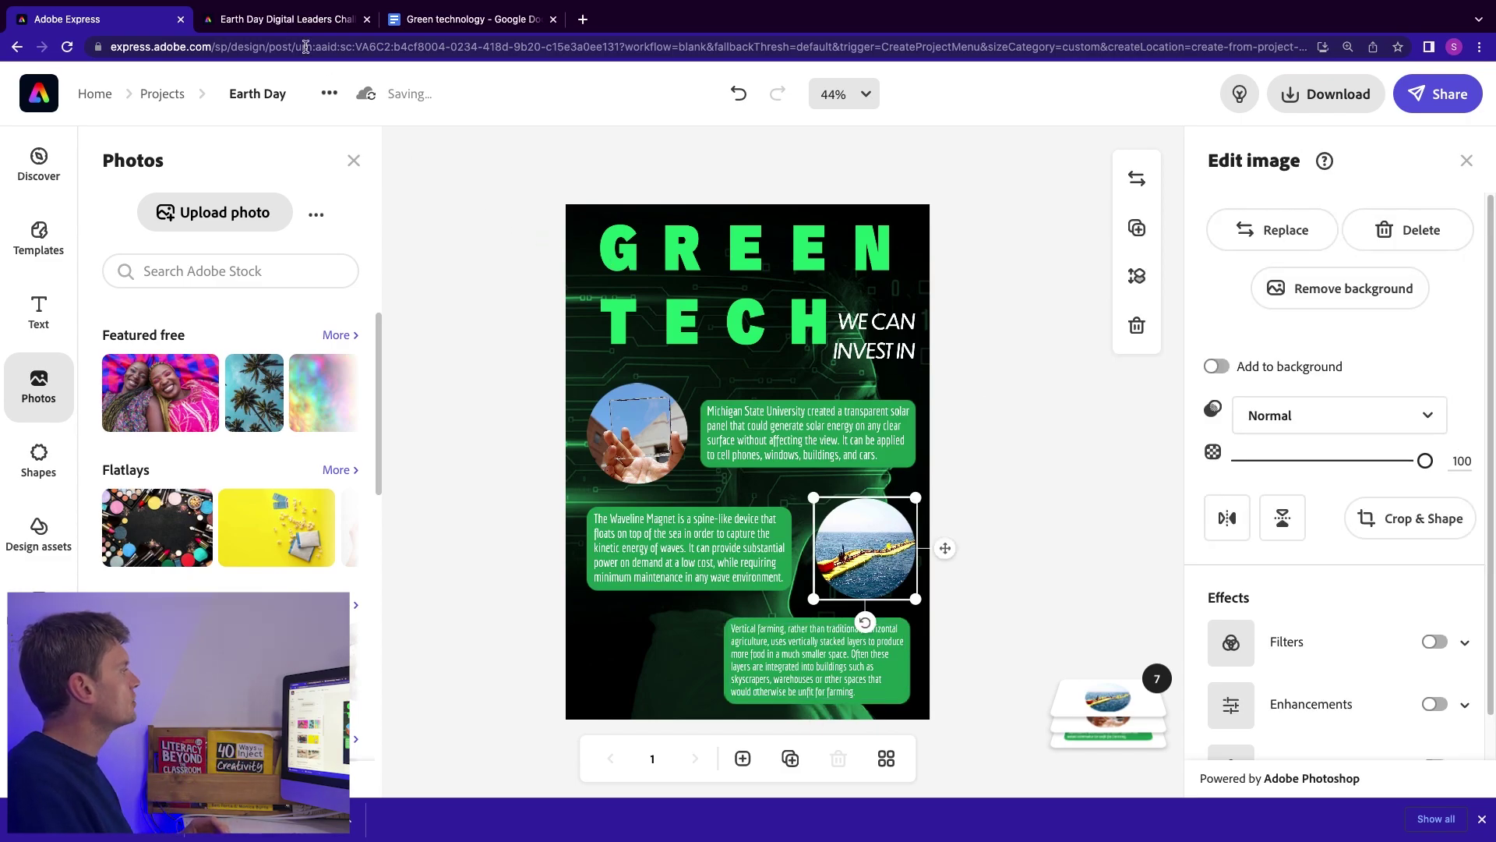
{"action": "left_click", "coordinate": [263, 20]}
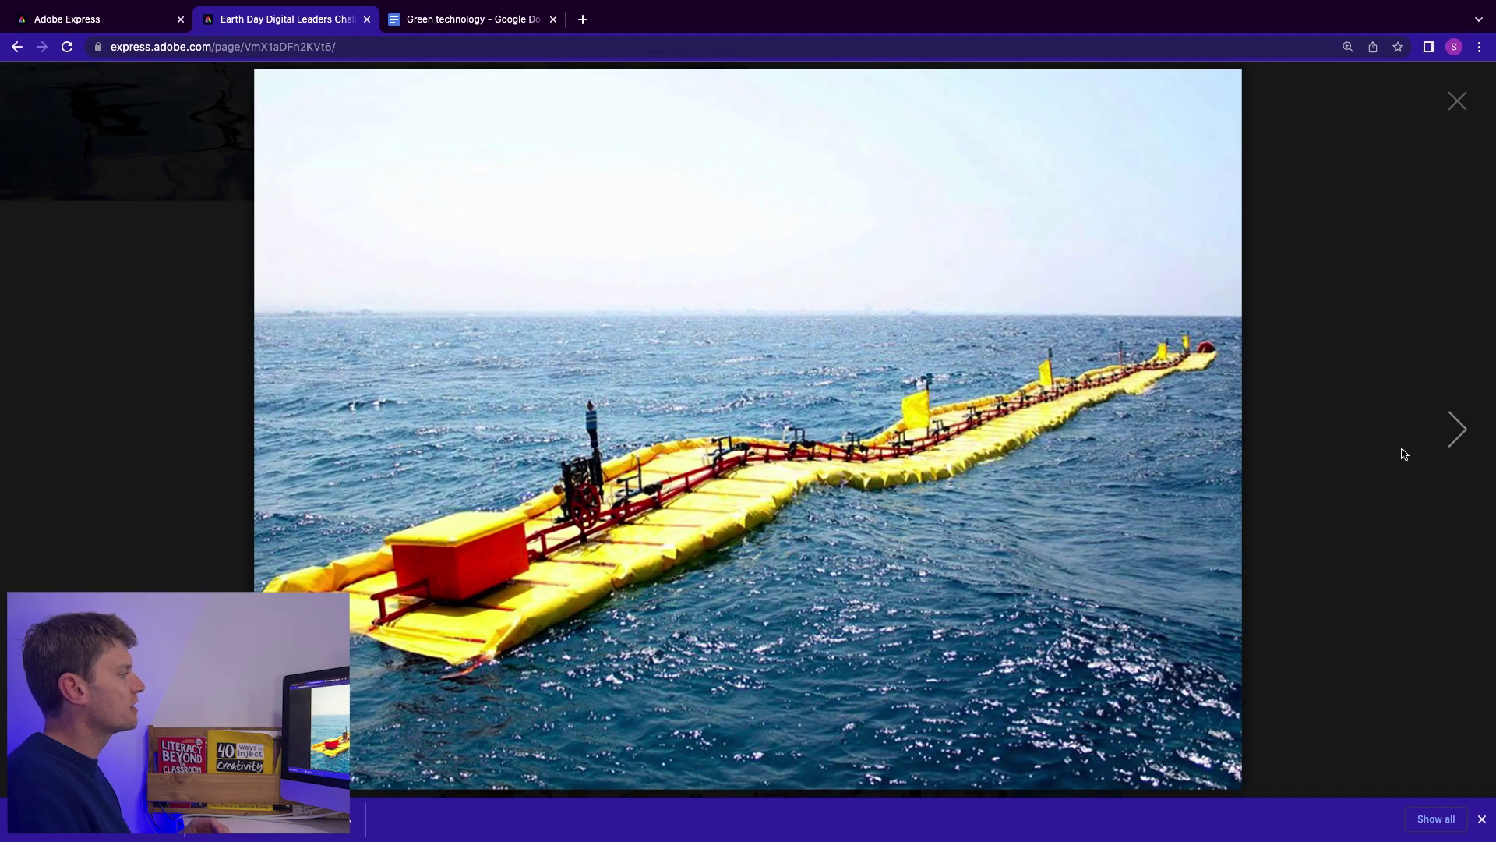
{"action": "left_click", "coordinate": [1455, 101]}
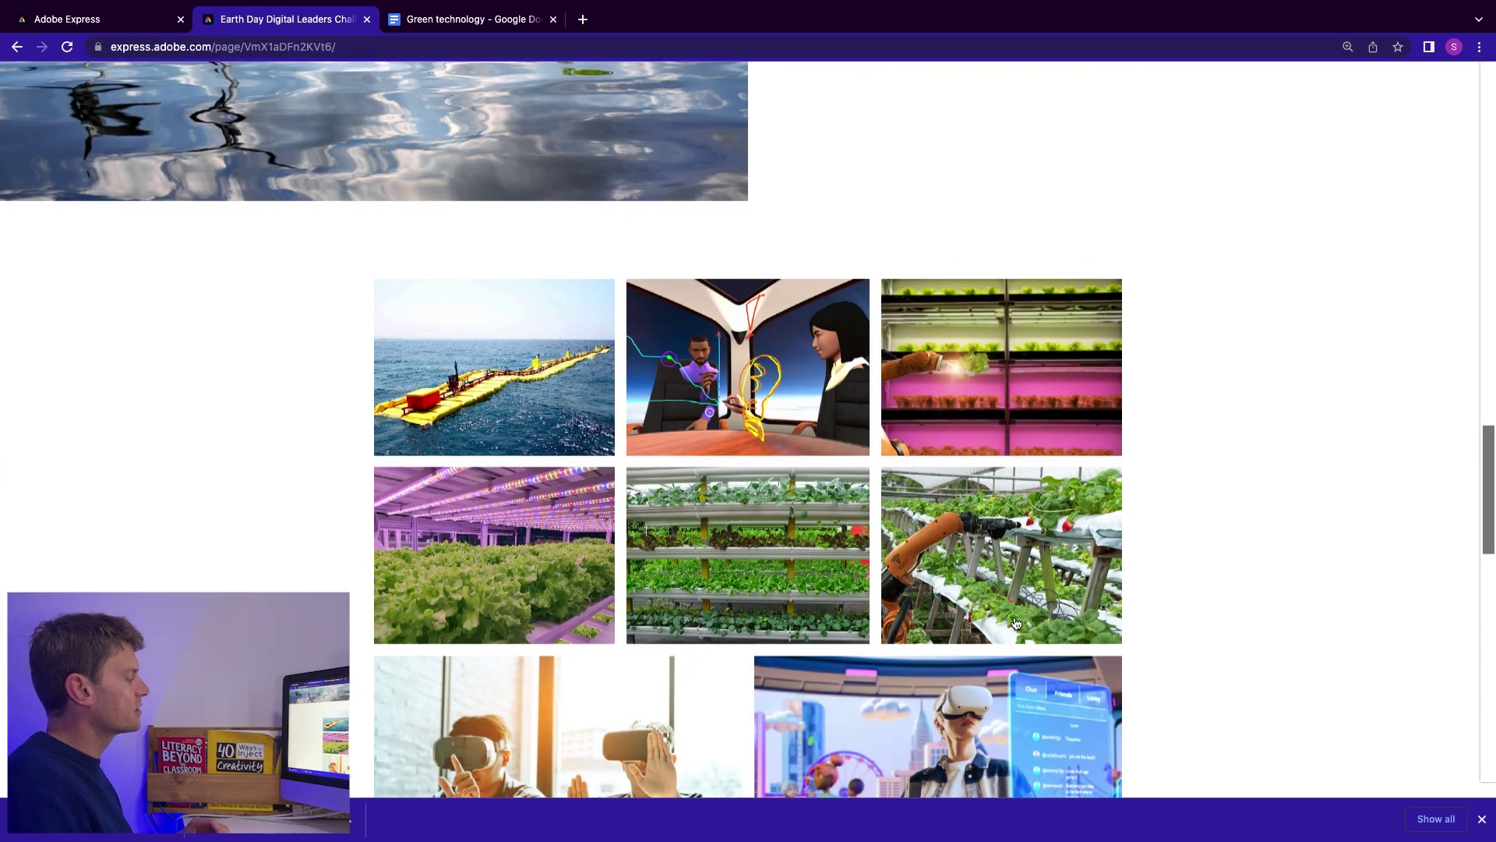
{"action": "left_click", "coordinate": [971, 407]}
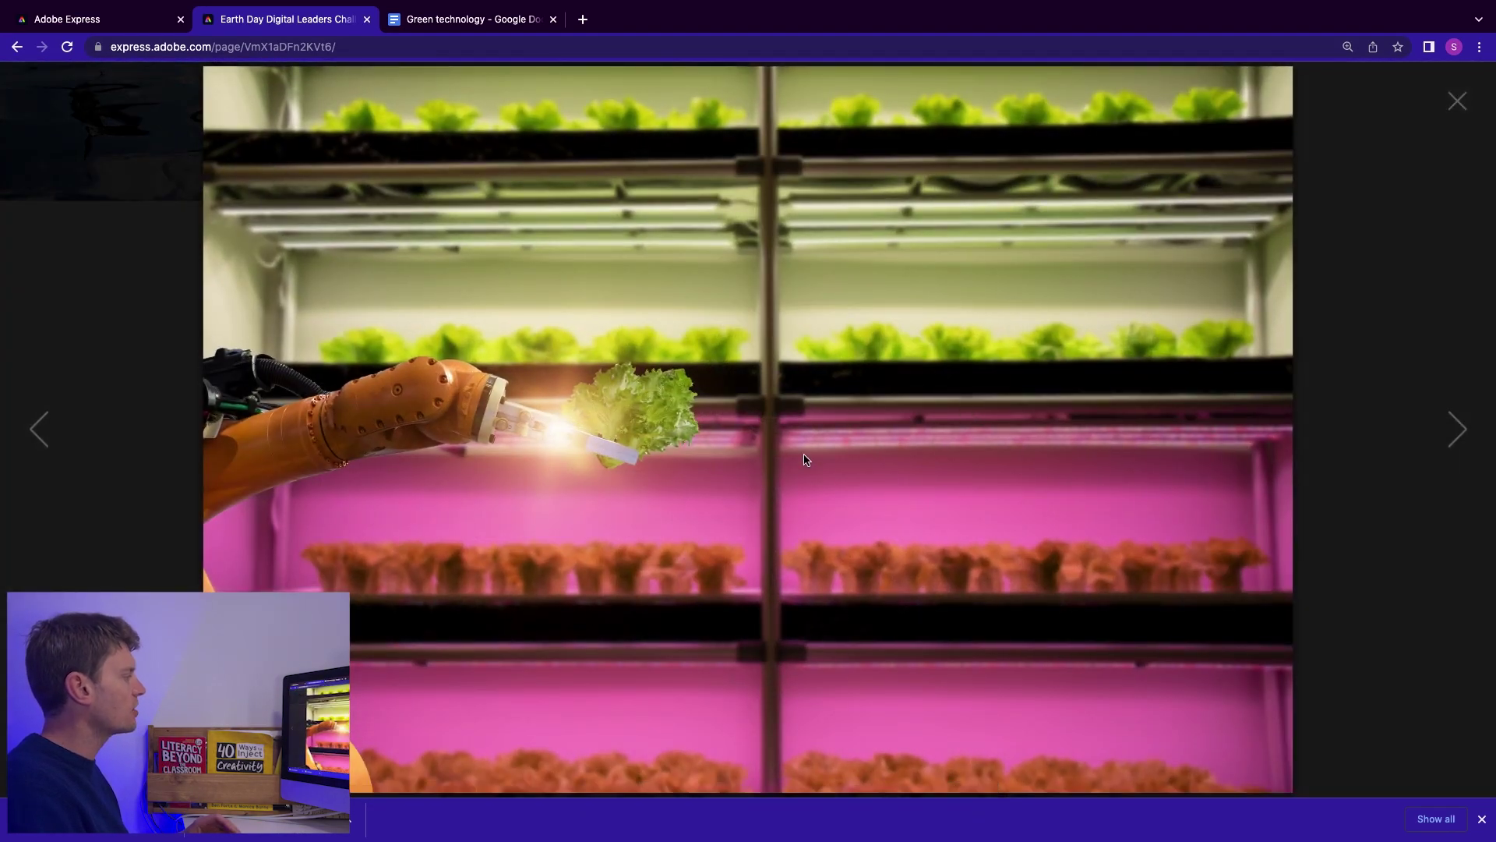
{"action": "right_click", "coordinate": [714, 463]}
{"action": "left_click", "coordinate": [754, 505]}
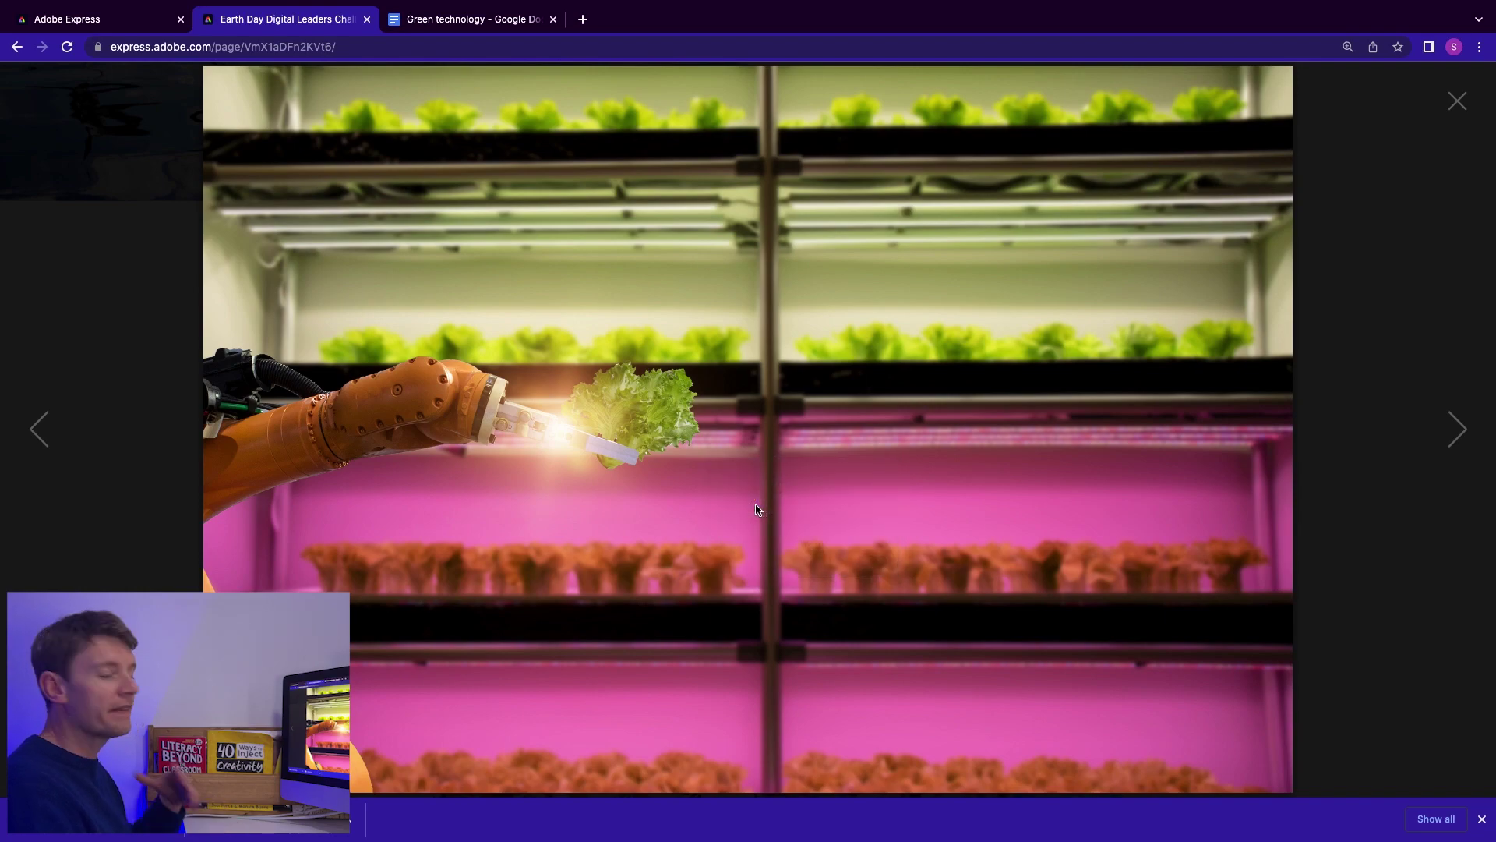
Return to the Adobe Express poster, paste the copied vertical farm photo and place it below the Waveline paragraph.
{"action": "left_click", "coordinate": [98, 20]}
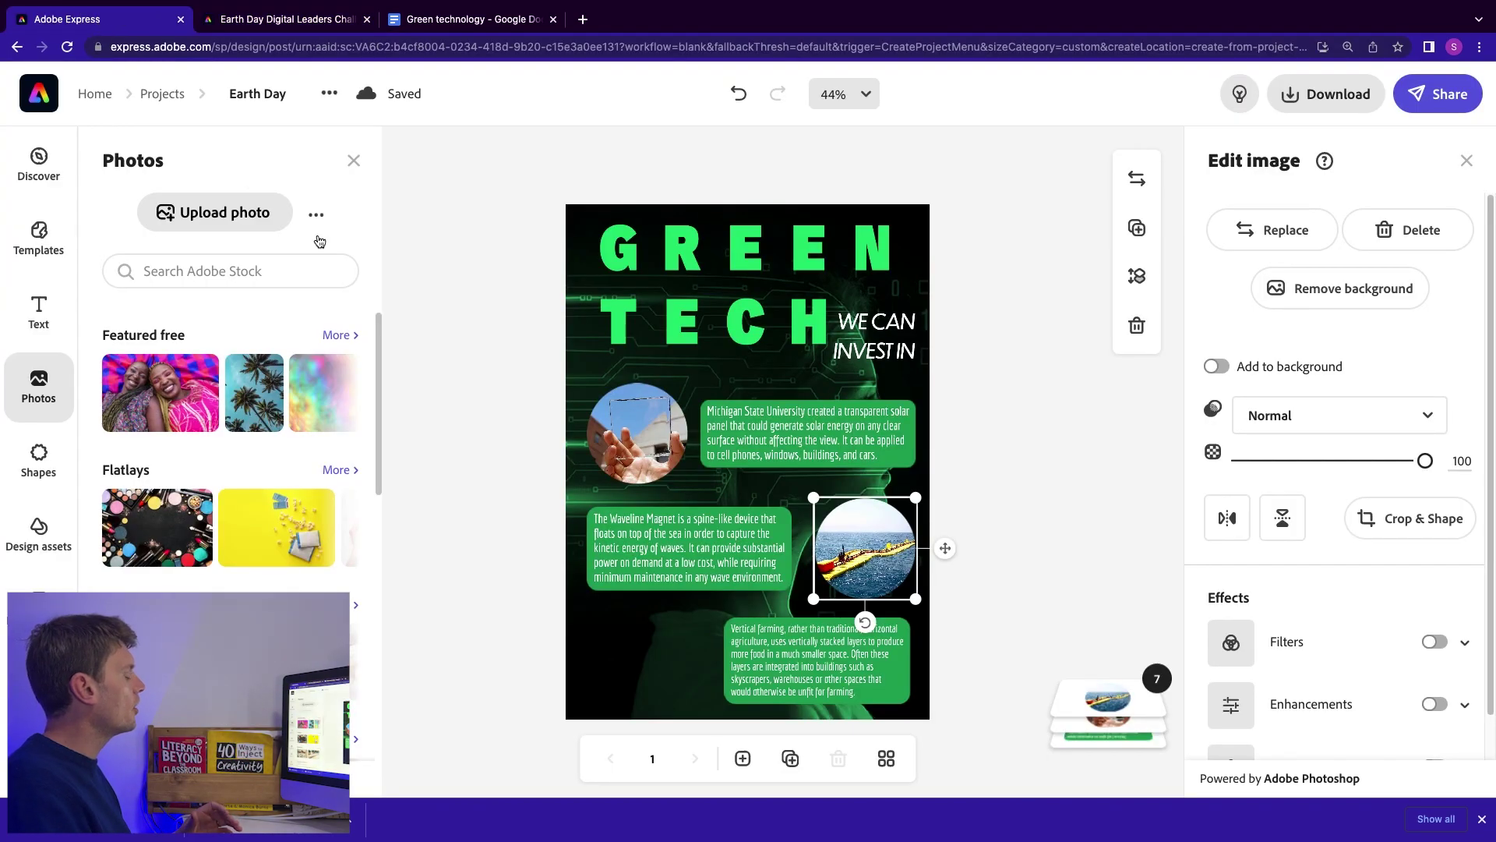
{"action": "left_click", "coordinate": [636, 620]}
{"action": "key", "text": "super+v"}
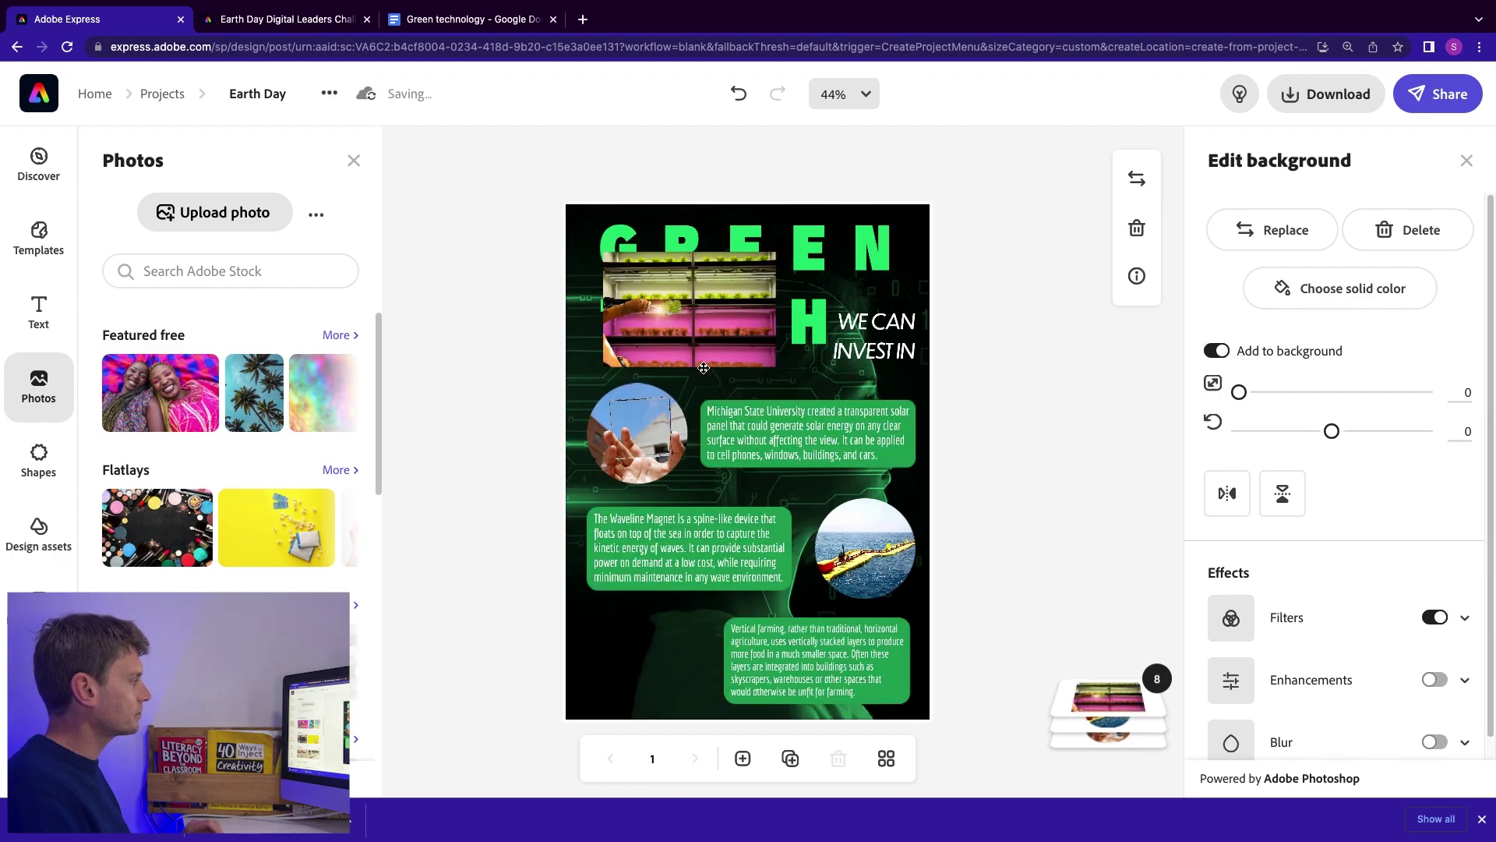
{"action": "left_click_drag", "start_coordinate": [686, 324], "coordinate": [696, 657]}
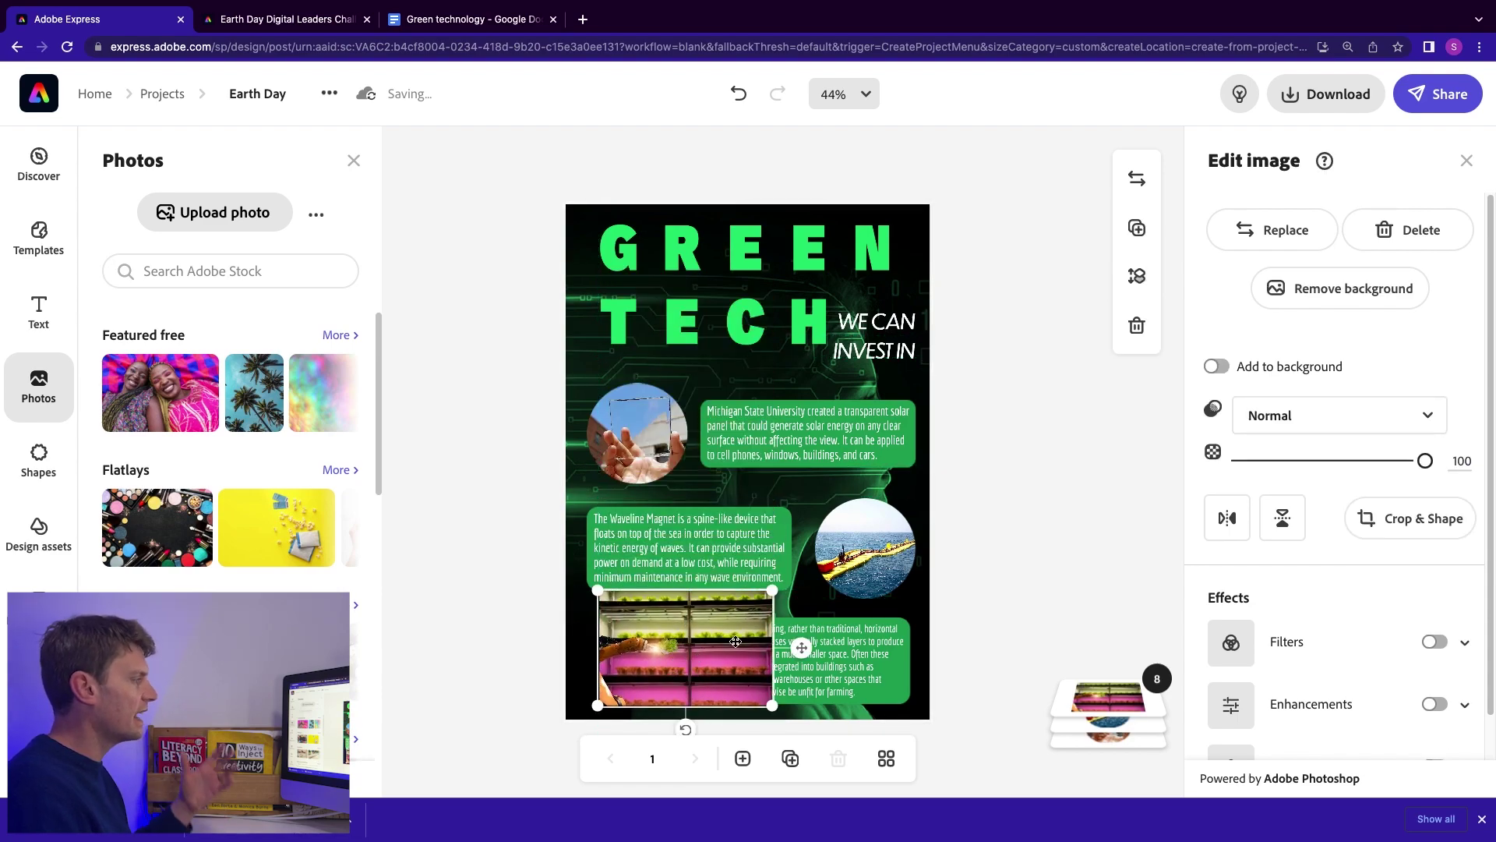
Crop the vertical farm photo to the circle shape.
{"action": "left_click", "coordinate": [1392, 518]}
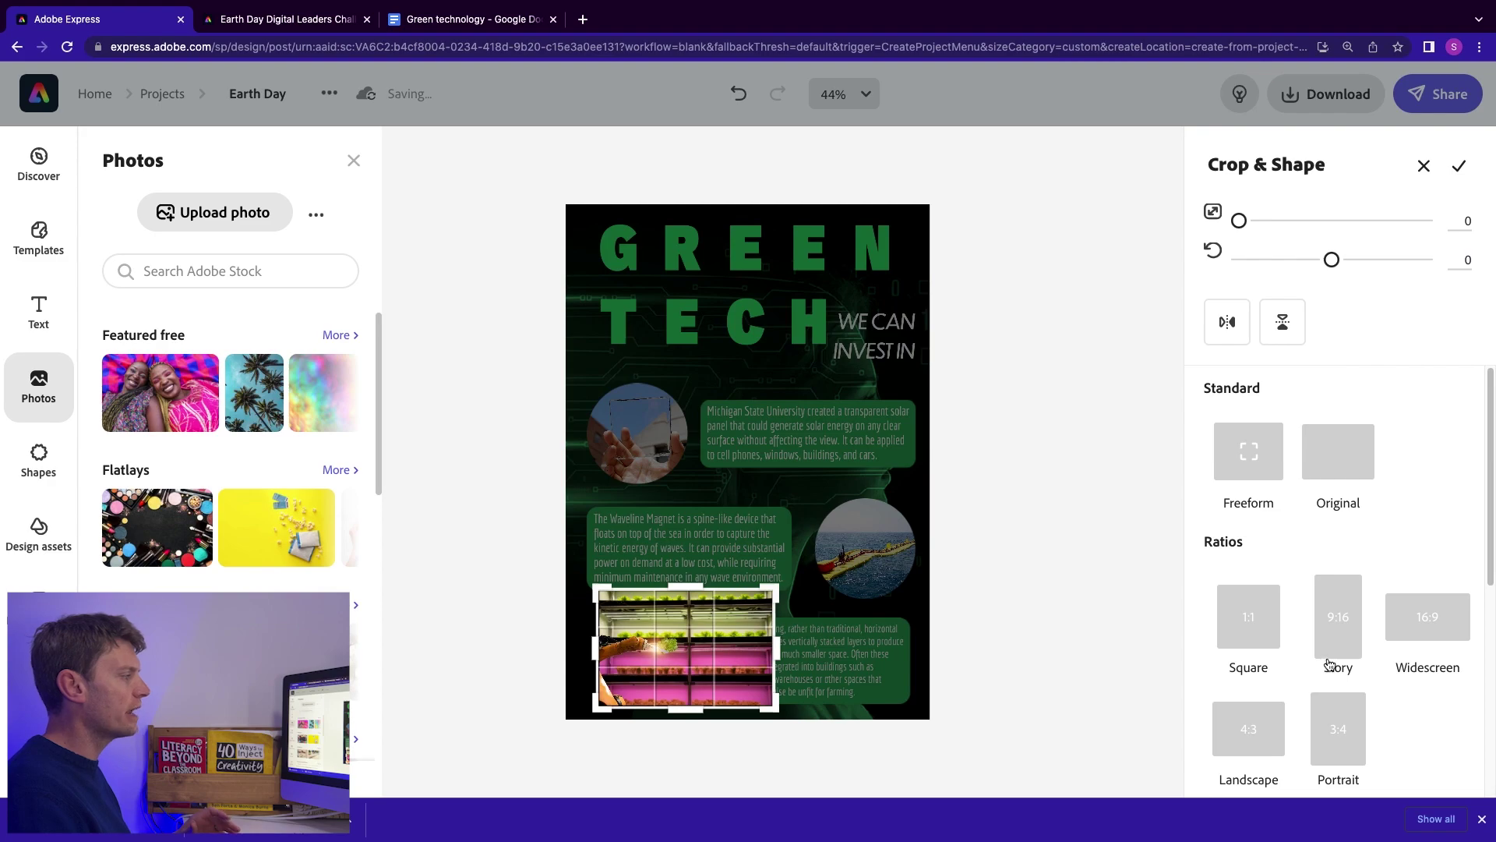
{"action": "scroll", "coordinate": [1336, 661], "scroll_direction": "down", "scroll_amount": 4}
{"action": "left_click", "coordinate": [1250, 597]}
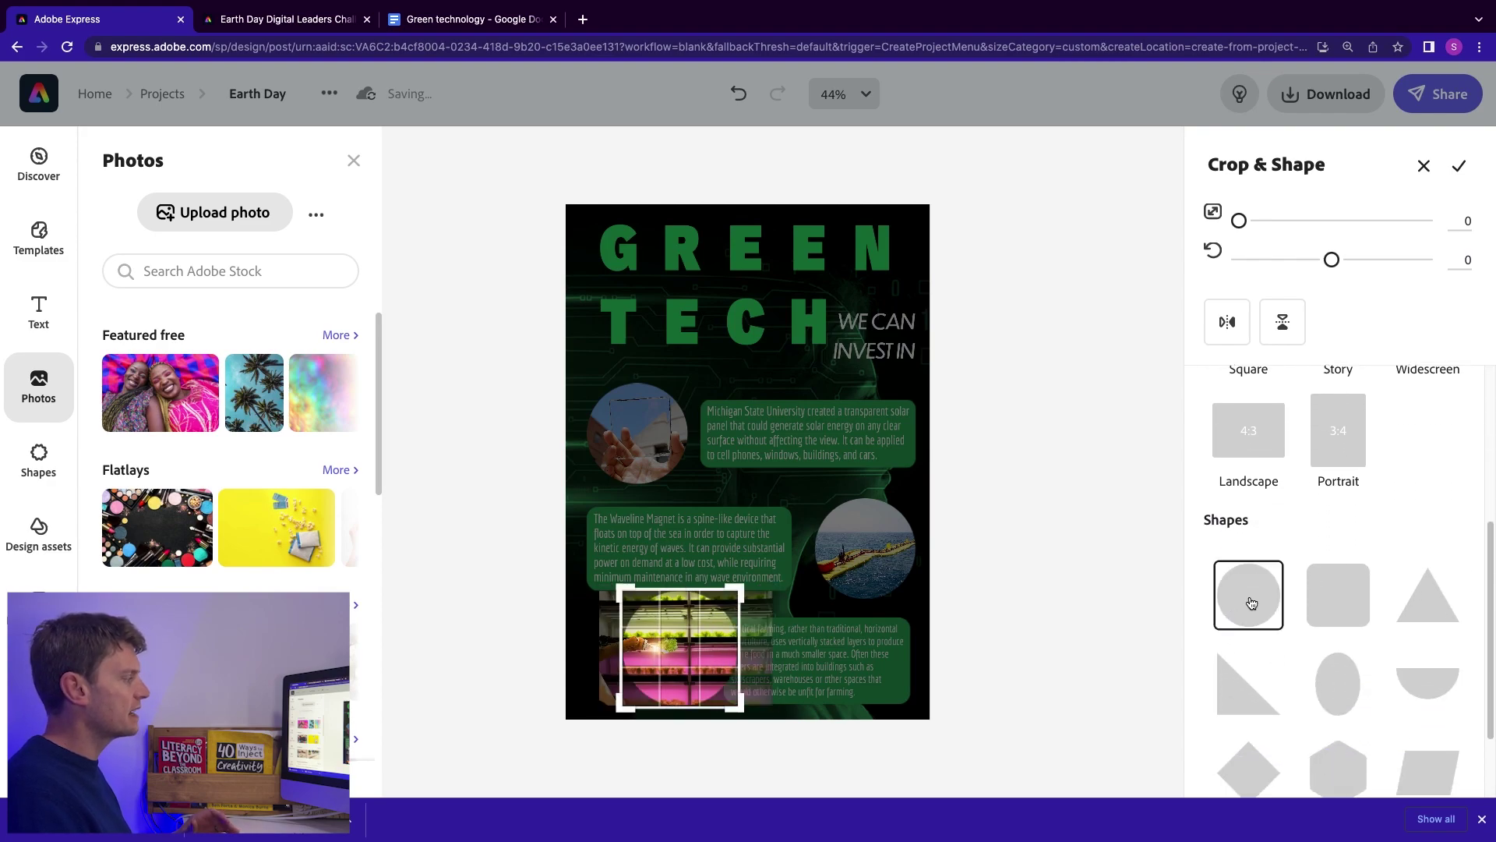
{"action": "left_click", "coordinate": [1459, 166]}
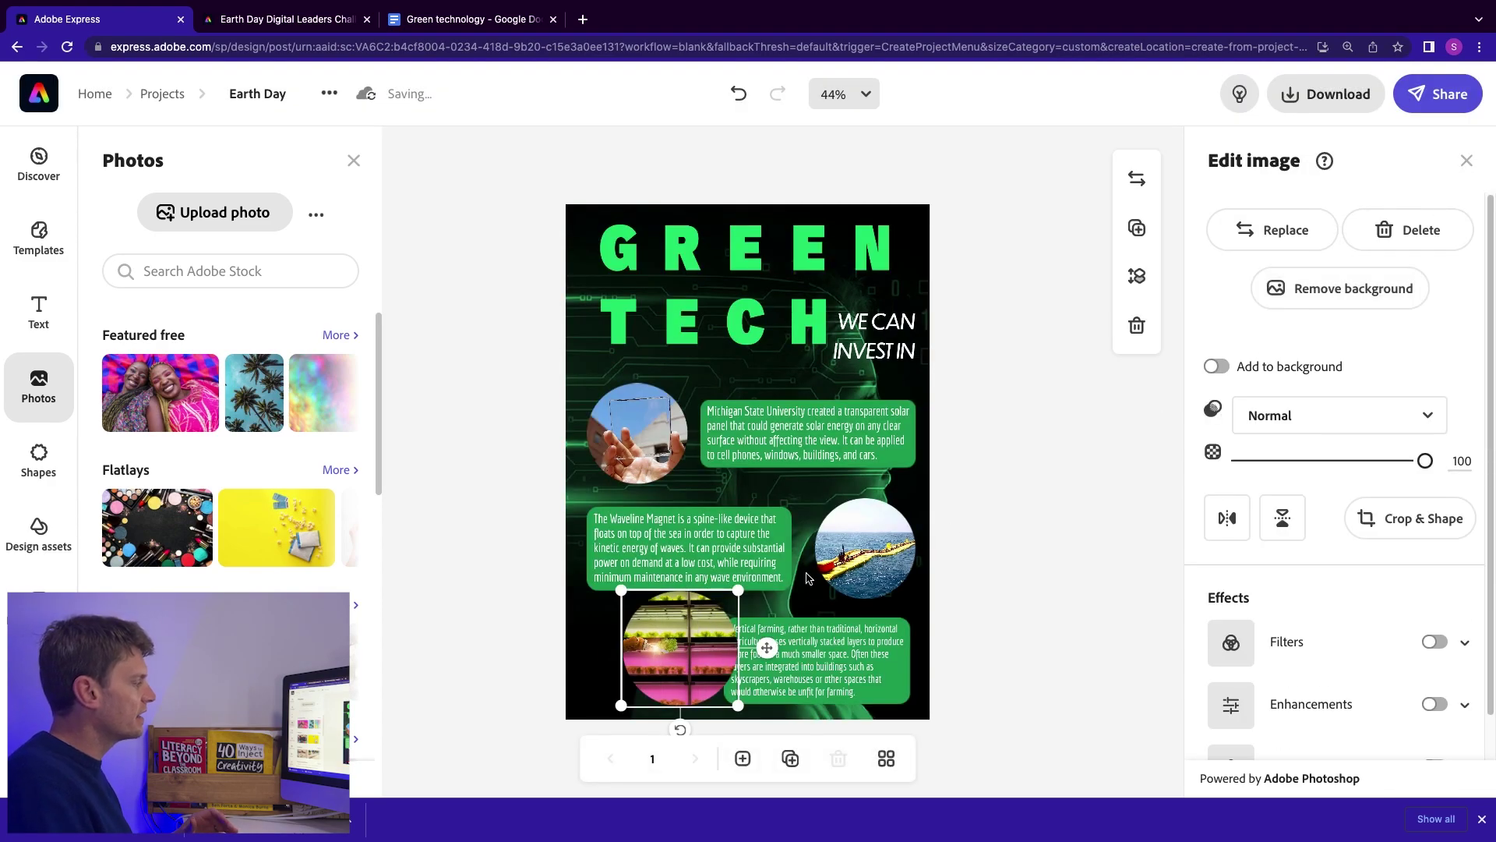
Scale the circular farm photo down to about the size of the other circles and align it in the page's bottom-left corner.
{"action": "left_click_drag", "start_coordinate": [741, 586], "coordinate": [722, 606]}
{"action": "left_click_drag", "start_coordinate": [750, 657], "coordinate": [726, 661]}
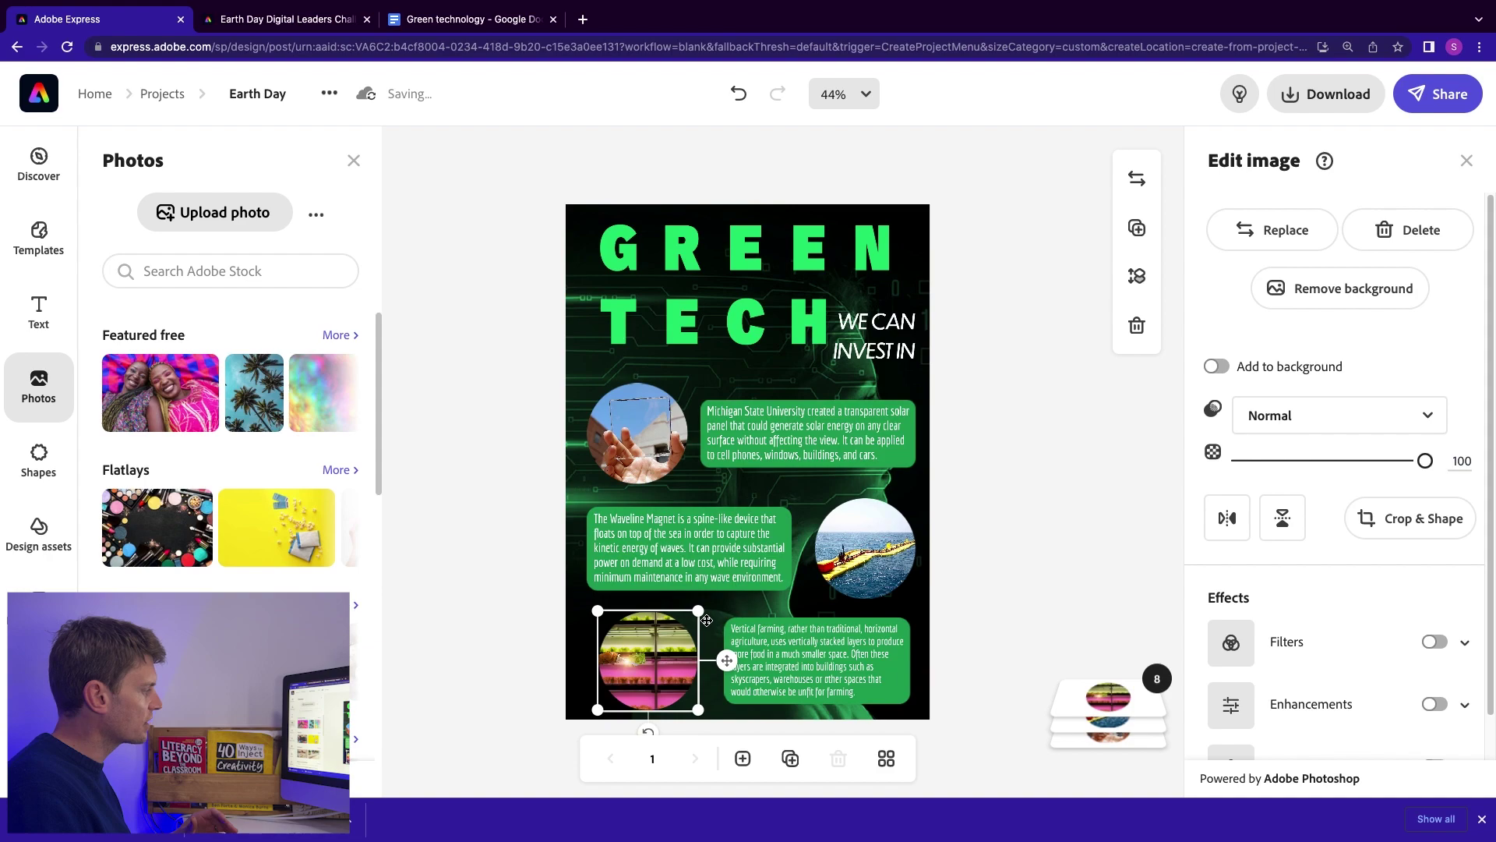
{"action": "left_click_drag", "start_coordinate": [698, 610], "coordinate": [696, 616]}
Widen the left-aligned vertical farming text box towards its photo, scale it to font size 17.3 and line it up with the solar paragraph.
{"action": "left_click", "coordinate": [769, 667]}
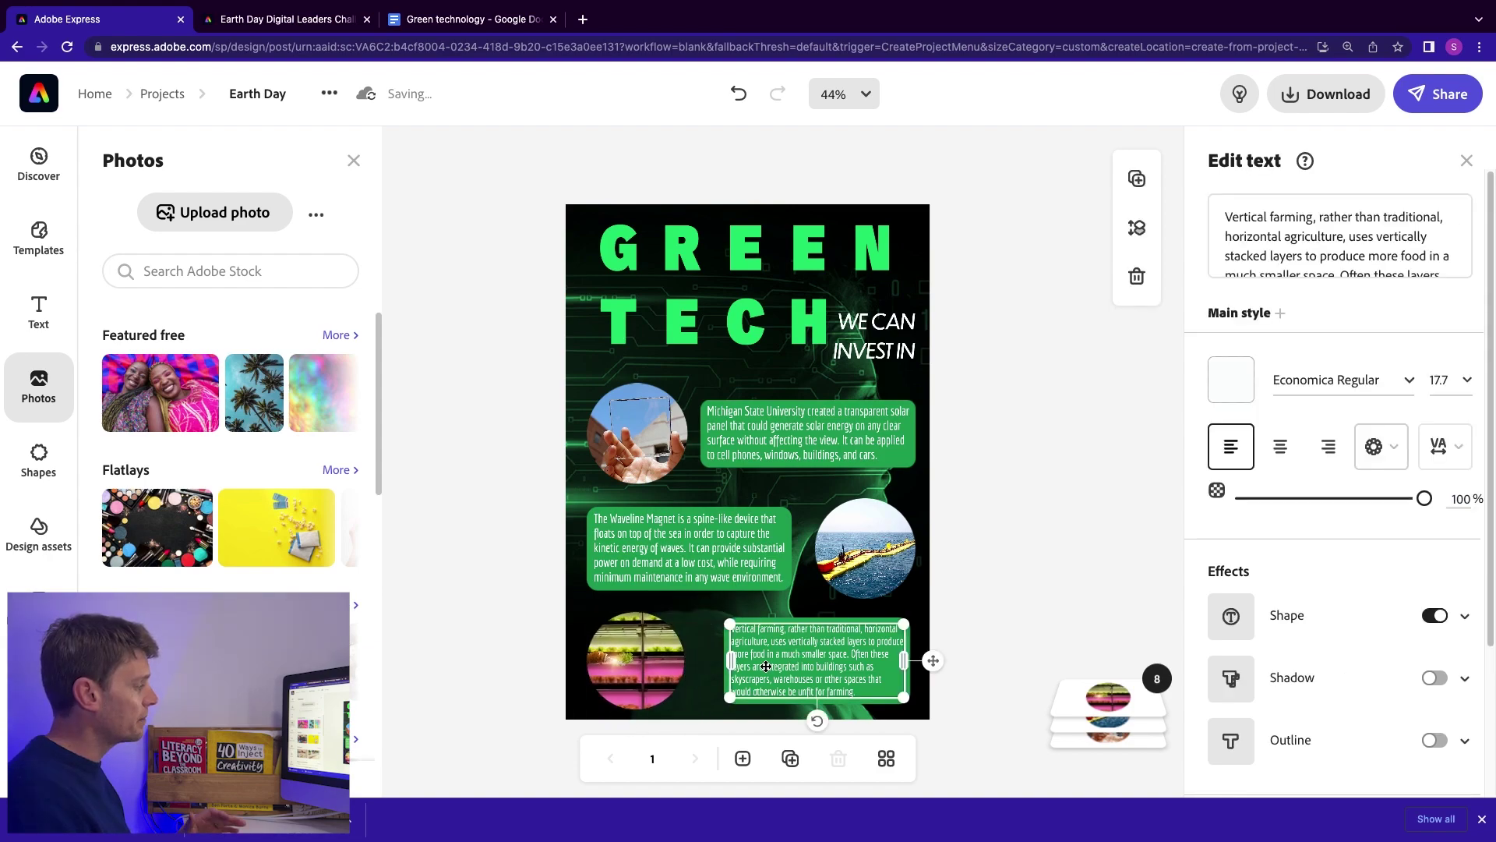
{"action": "left_click_drag", "start_coordinate": [732, 663], "coordinate": [715, 664]}
{"action": "left_click", "coordinate": [1279, 446]}
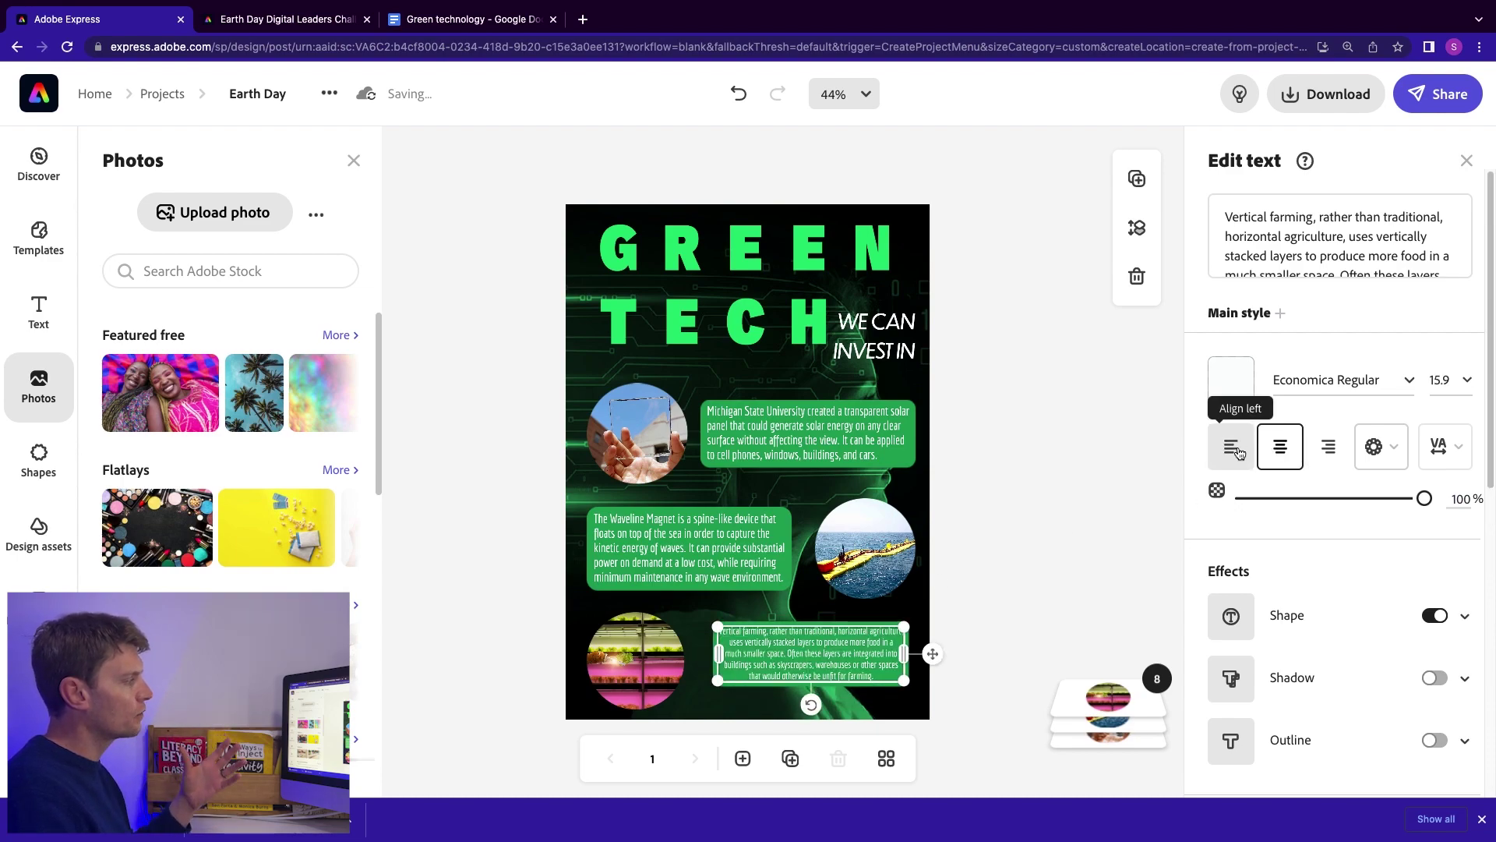
{"action": "left_click", "coordinate": [1238, 450]}
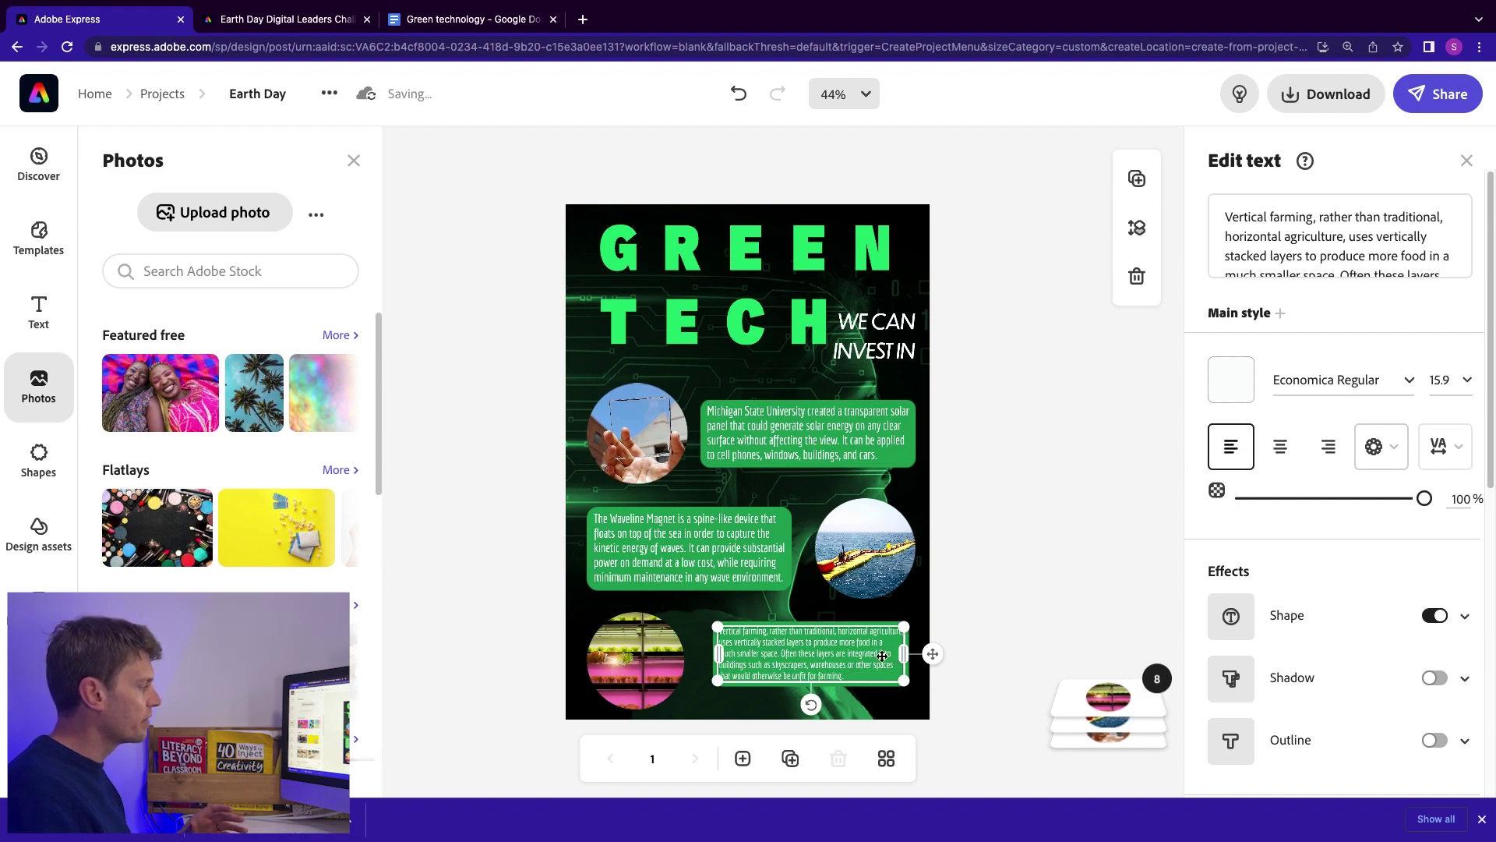
{"action": "left_click_drag", "start_coordinate": [719, 682], "coordinate": [705, 697]}
{"action": "left_click_drag", "start_coordinate": [933, 656], "coordinate": [932, 662]}
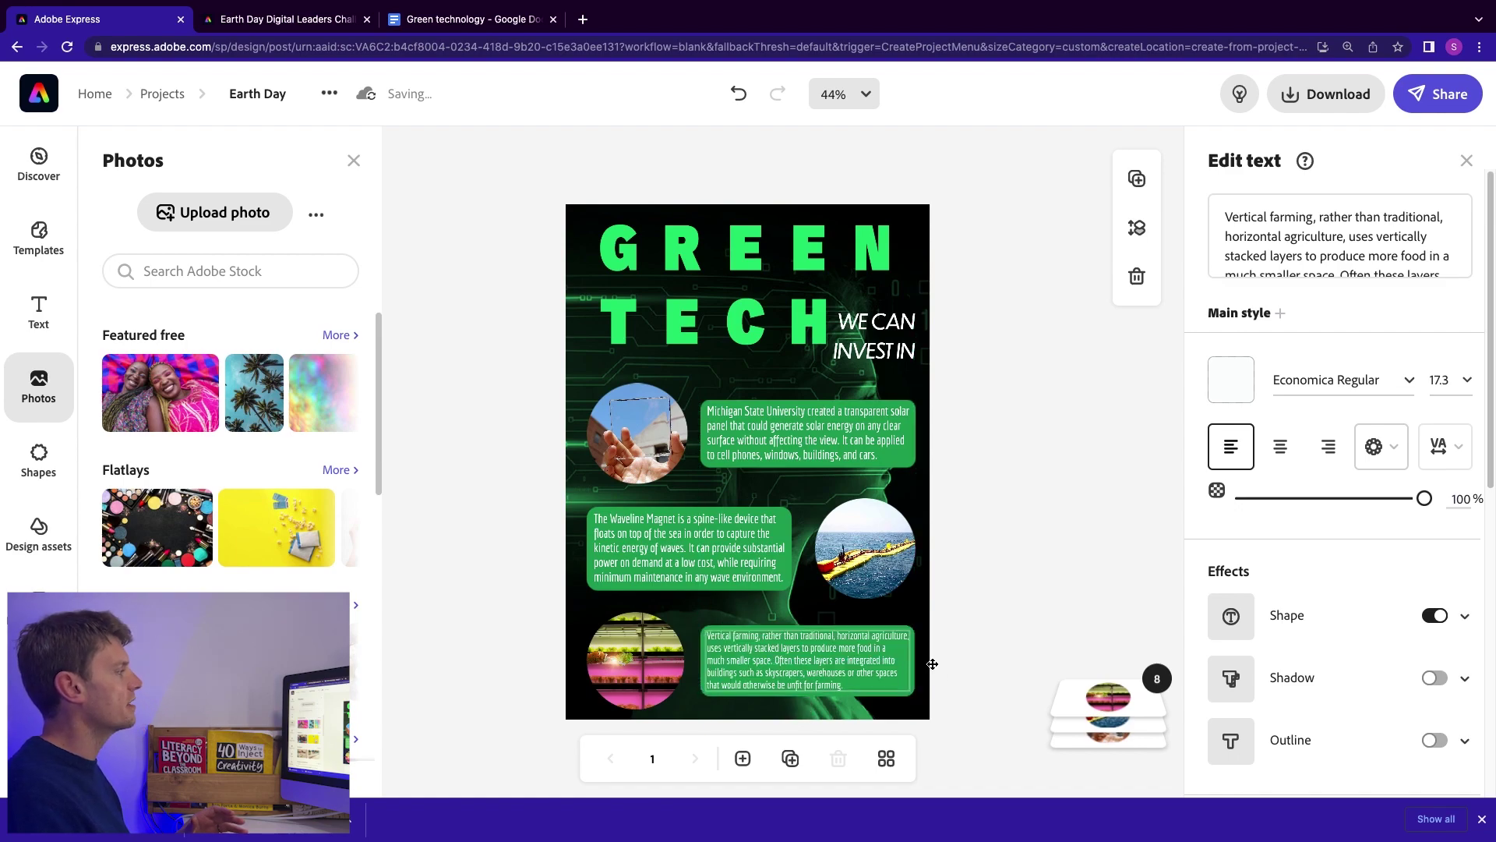
{"action": "left_click", "coordinate": [1065, 543]}
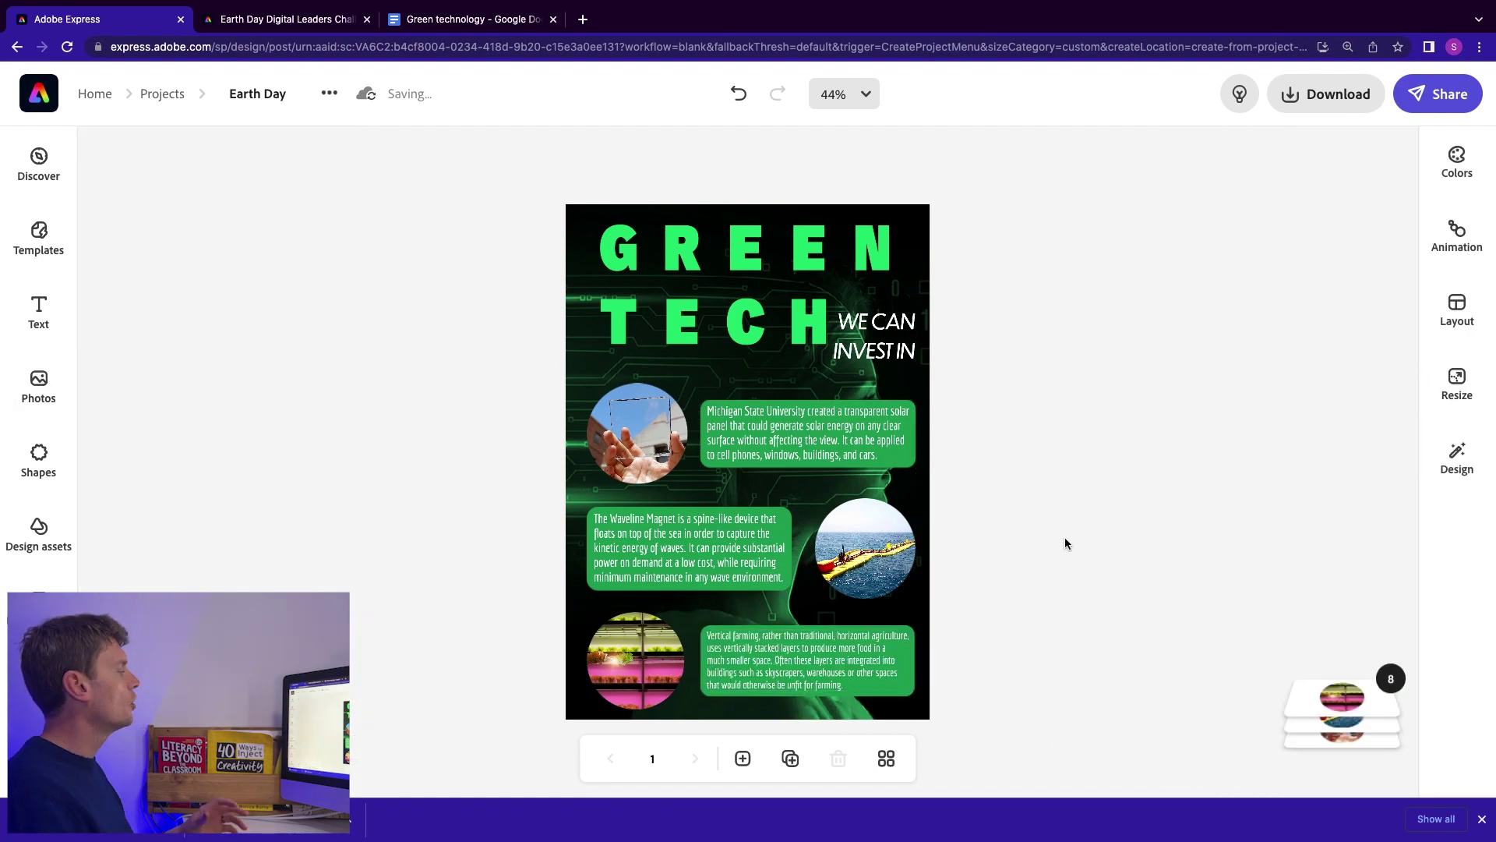
Download the poster as a PNG and save it to Downloads as "Earth Day-1".
{"action": "left_click", "coordinate": [1306, 100]}
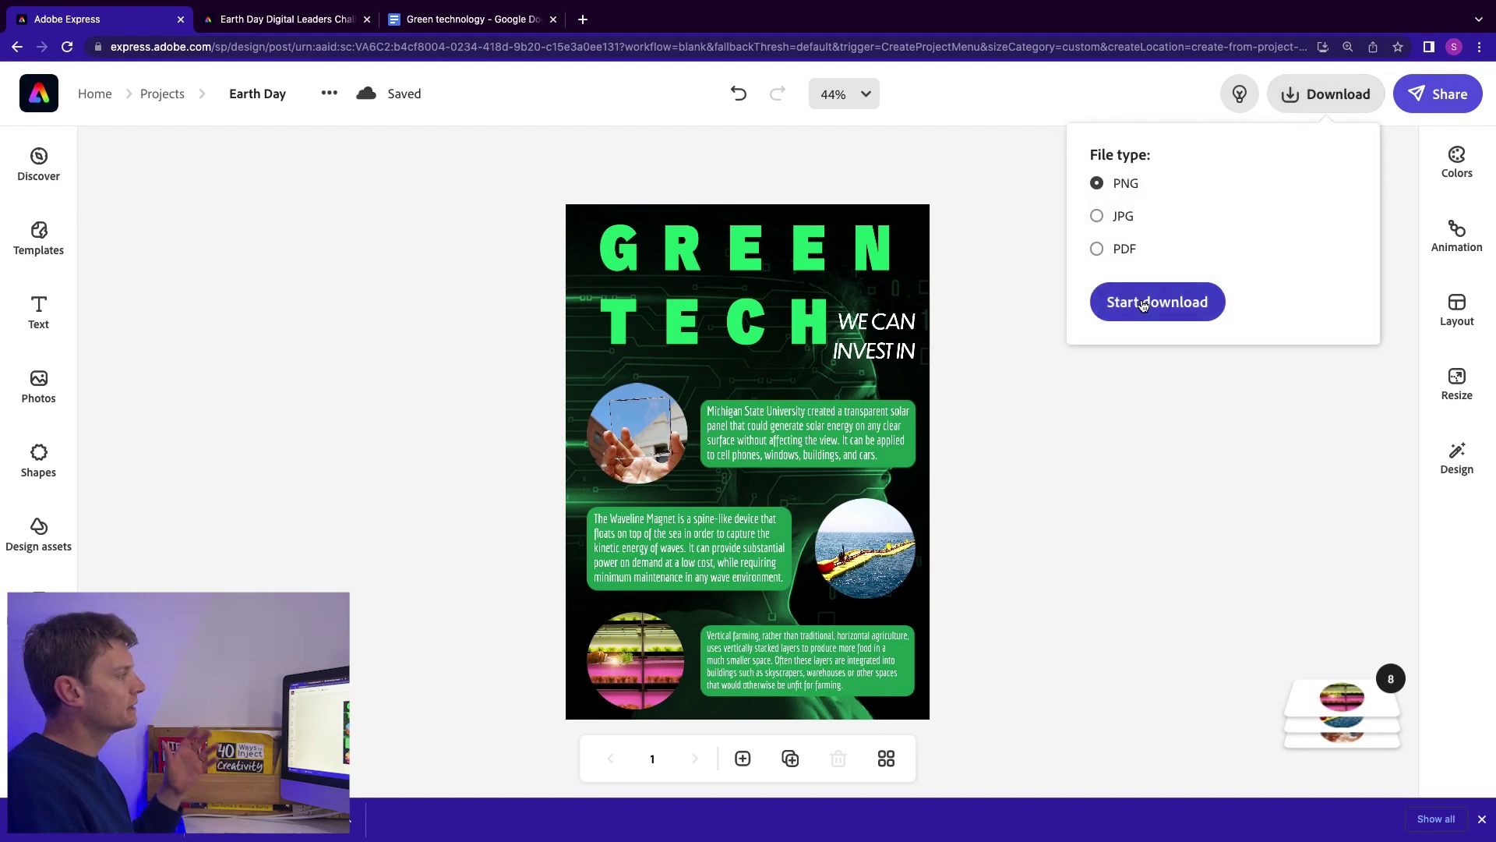
{"action": "left_click", "coordinate": [1144, 304]}
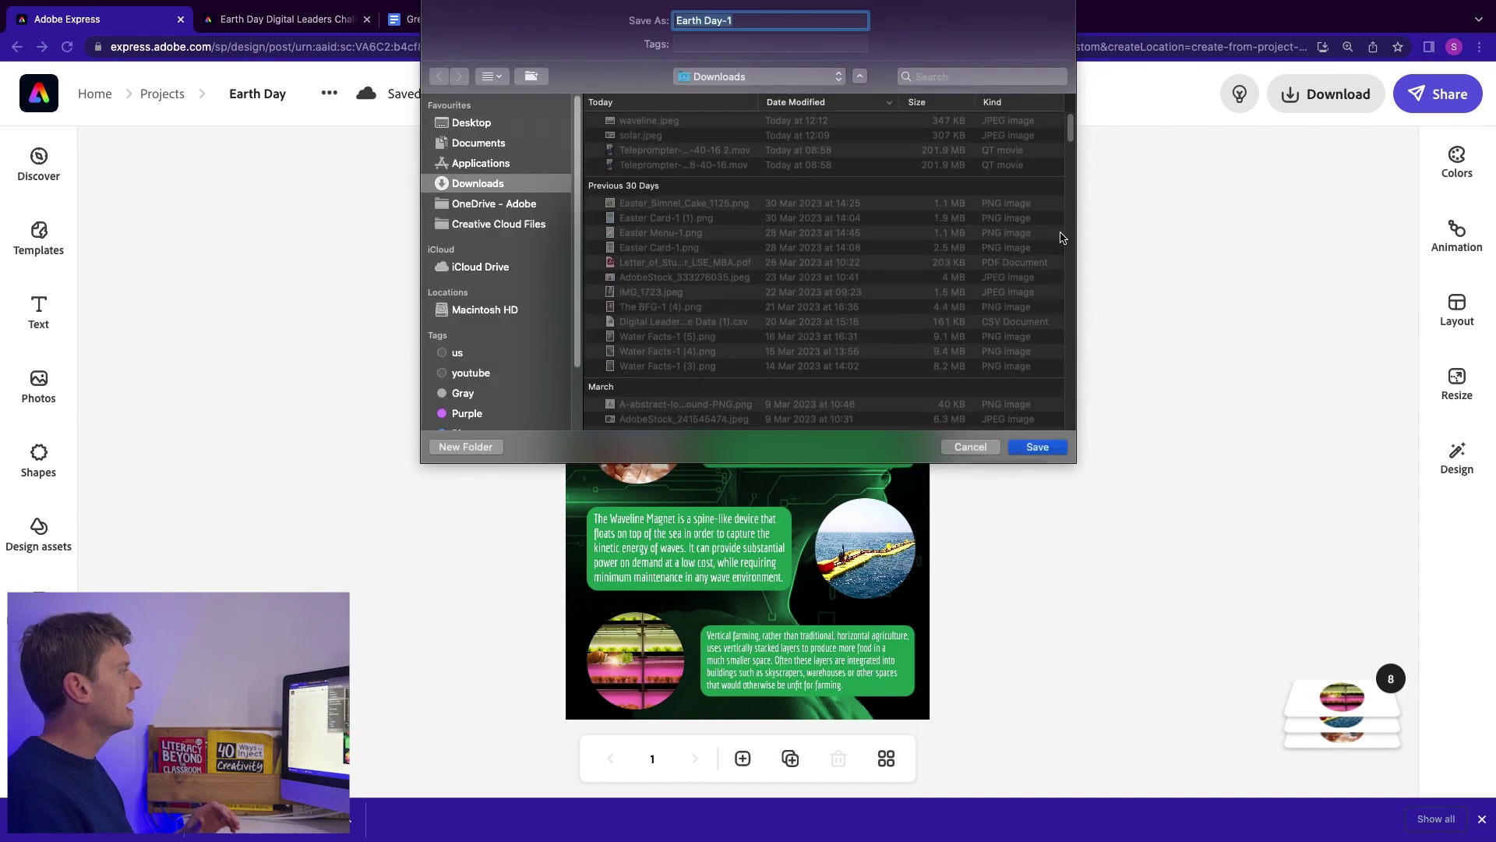
{"action": "left_click", "coordinate": [1037, 446]}
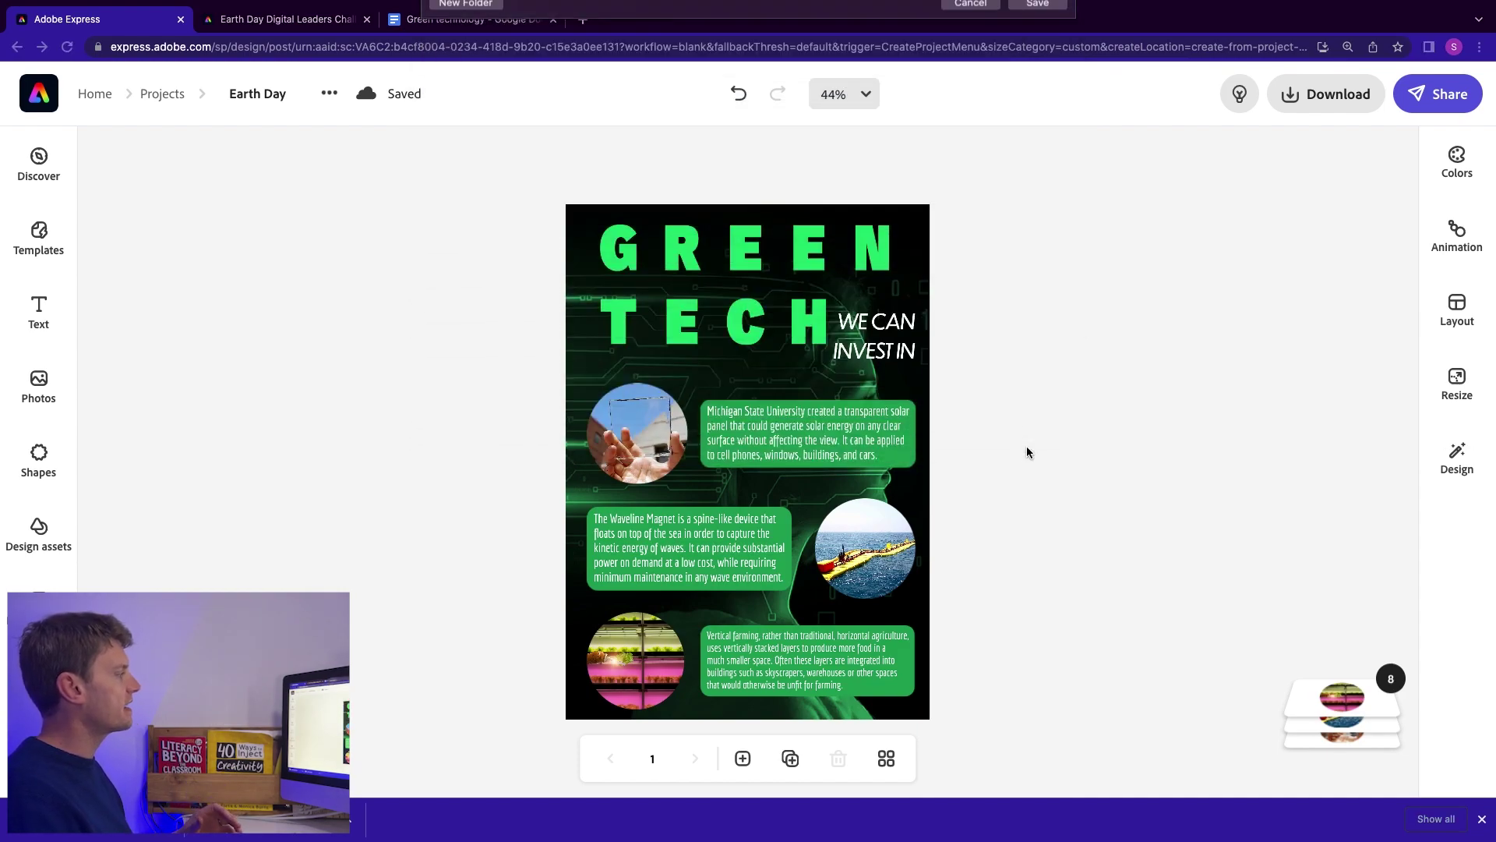
Publish the poster from the sharing options and generate a shareable link.
{"action": "left_click", "coordinate": [1422, 105]}
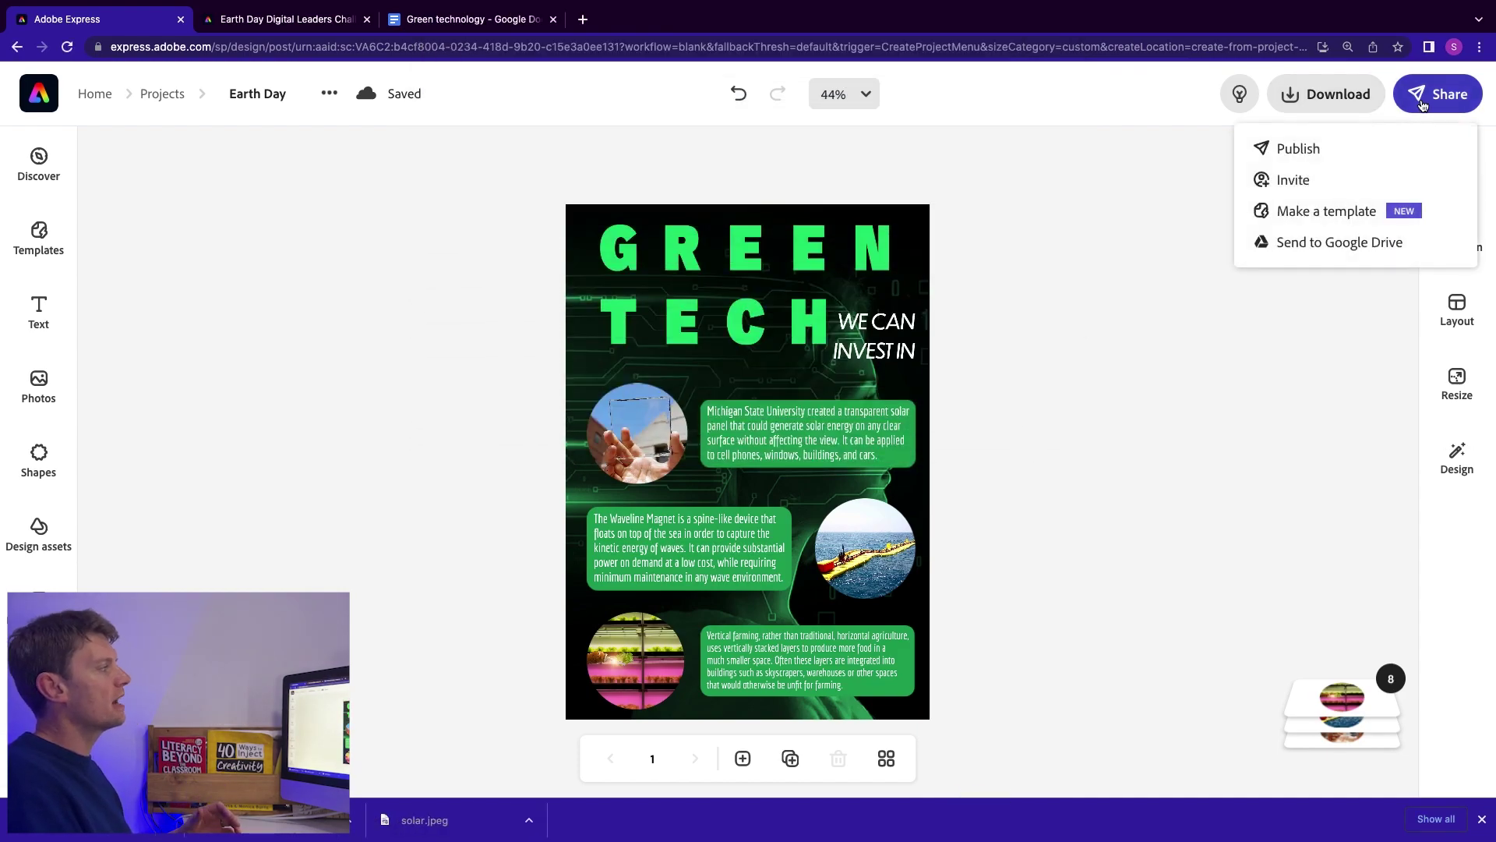
{"action": "left_click", "coordinate": [1313, 150]}
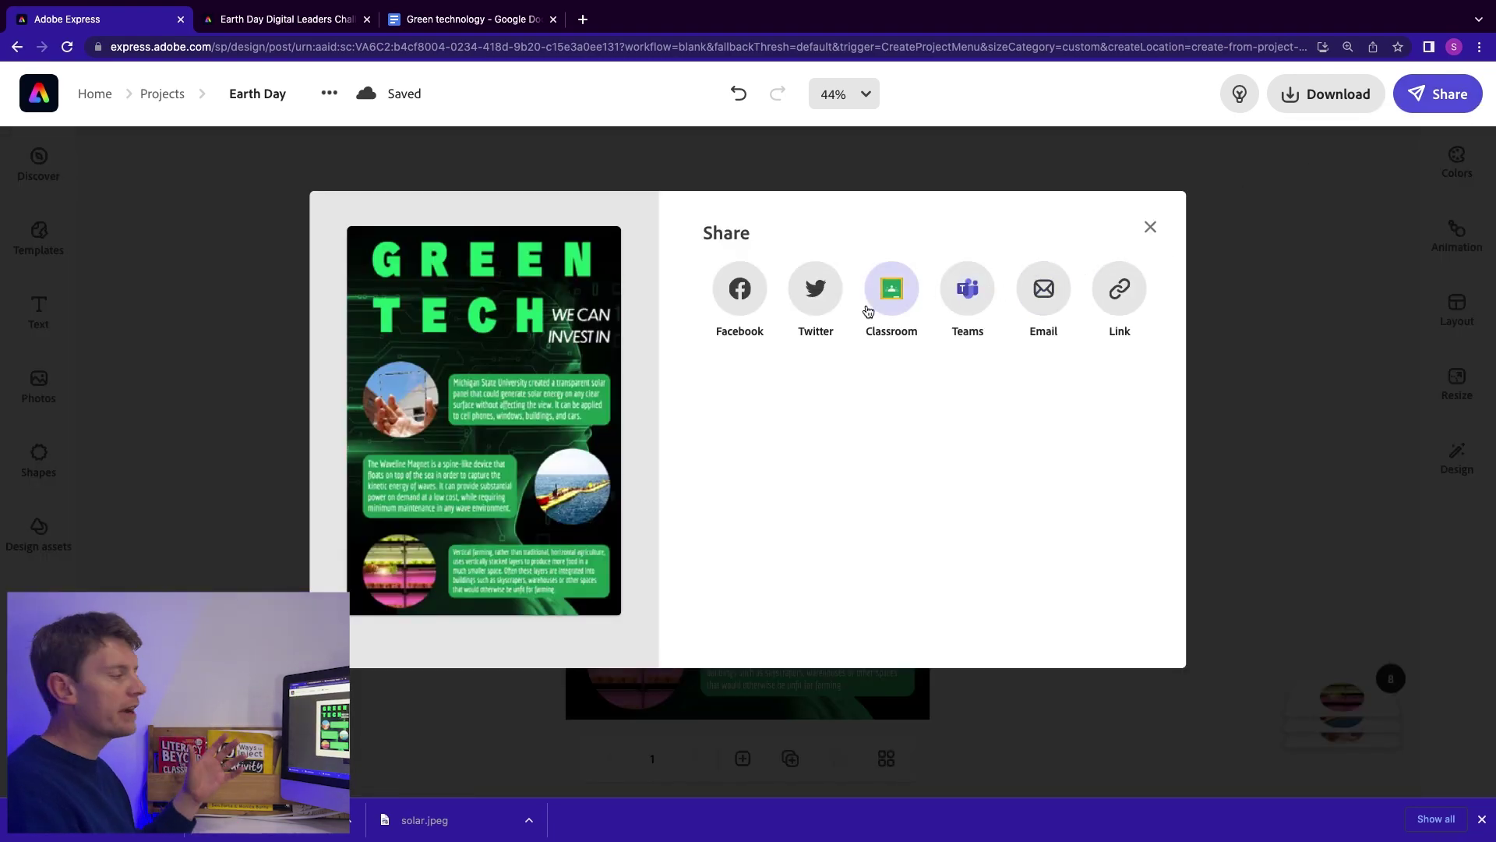
{"action": "left_click", "coordinate": [1116, 292]}
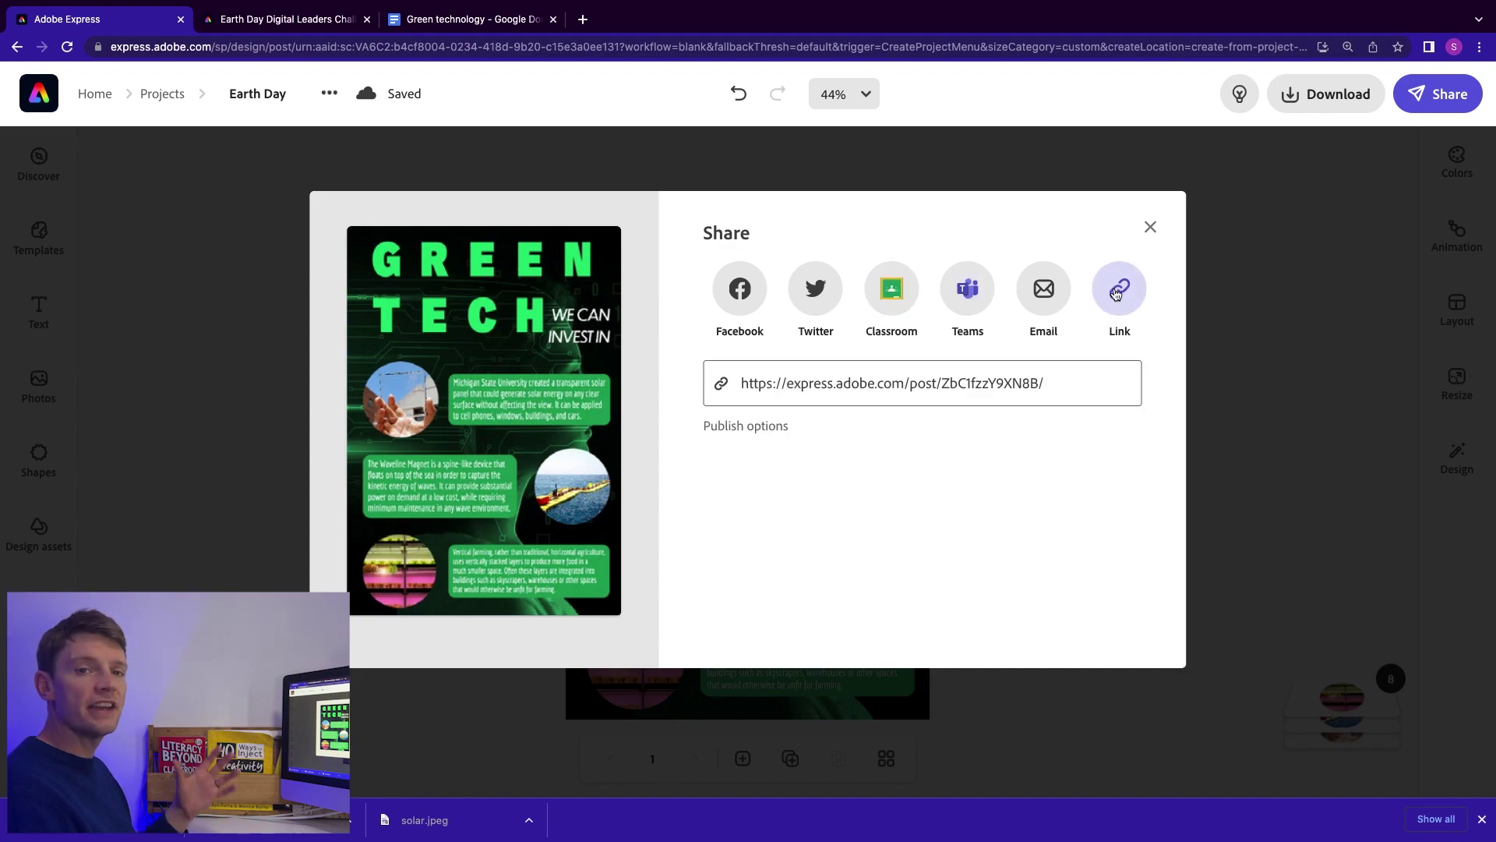